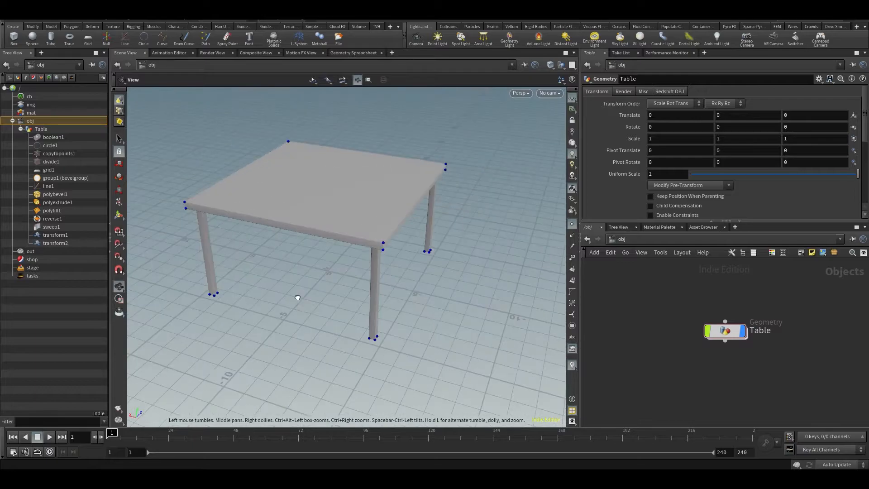
- Duplicate the Table geometry object and rename the copy Chair
{"action": "key", "text": "s"}
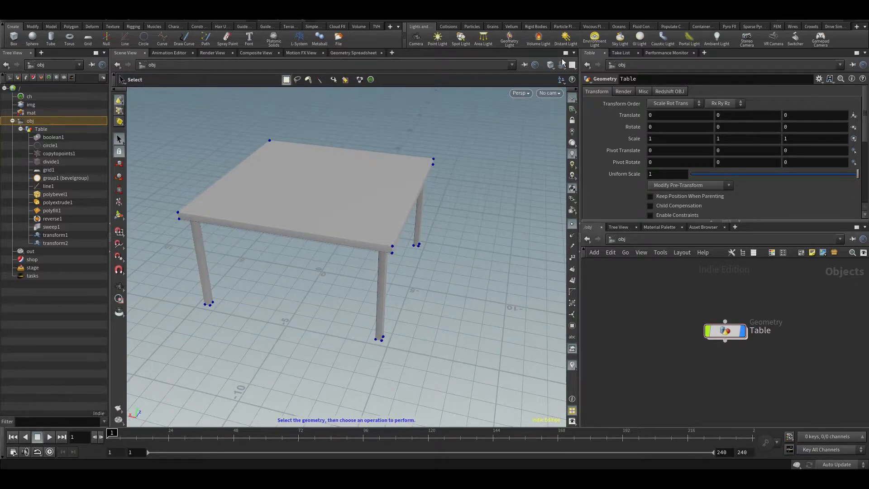
{"action": "left_click_drag", "start_coordinate": [664, 288], "coordinate": [786, 372]}
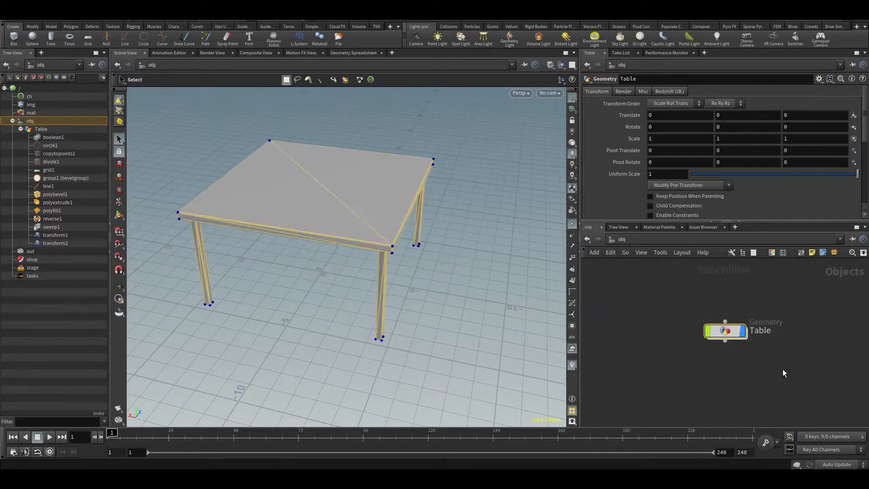
{"action": "key", "text": "ctrl+c"}
{"action": "key", "text": "ctrl+v"}
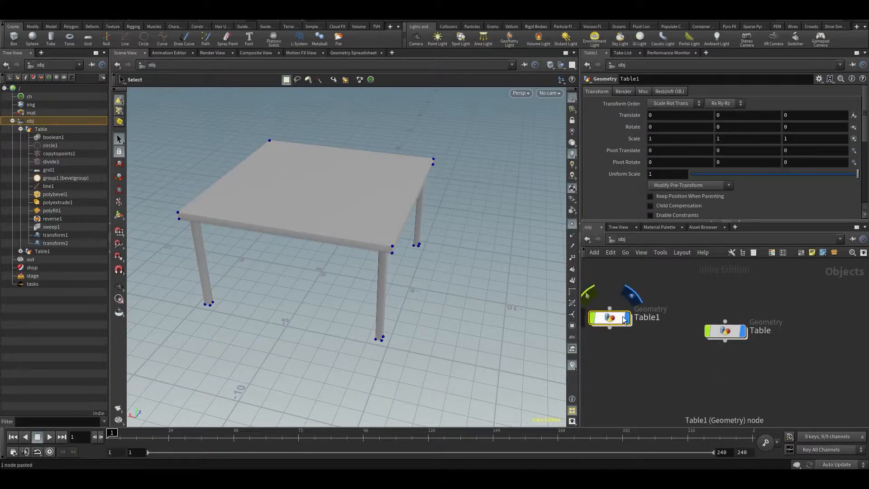
{"action": "double_click", "coordinate": [654, 326]}
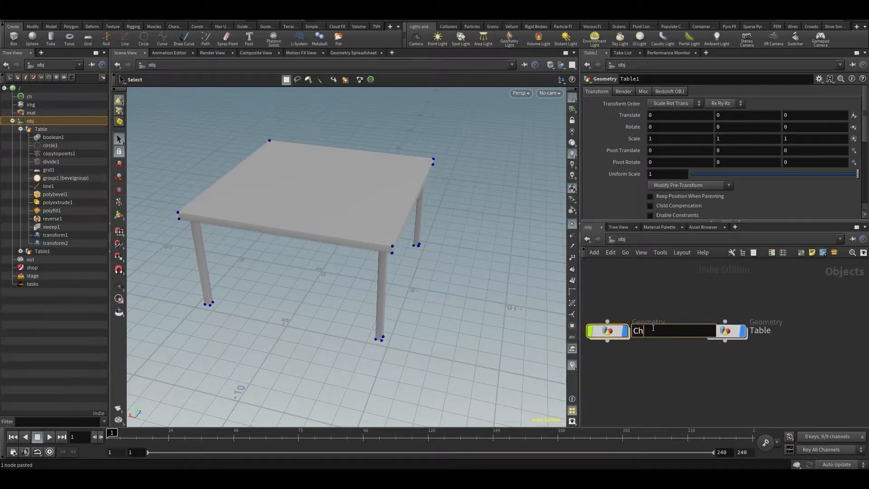
{"action": "key", "text": "Return"}
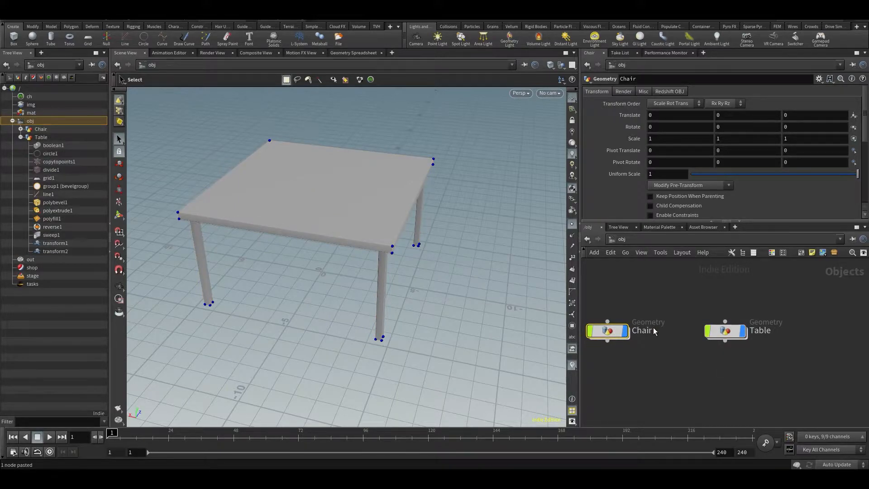
- Open the Chair object's network and display the output of the copytopoints1 node
{"action": "double_click", "coordinate": [610, 331]}
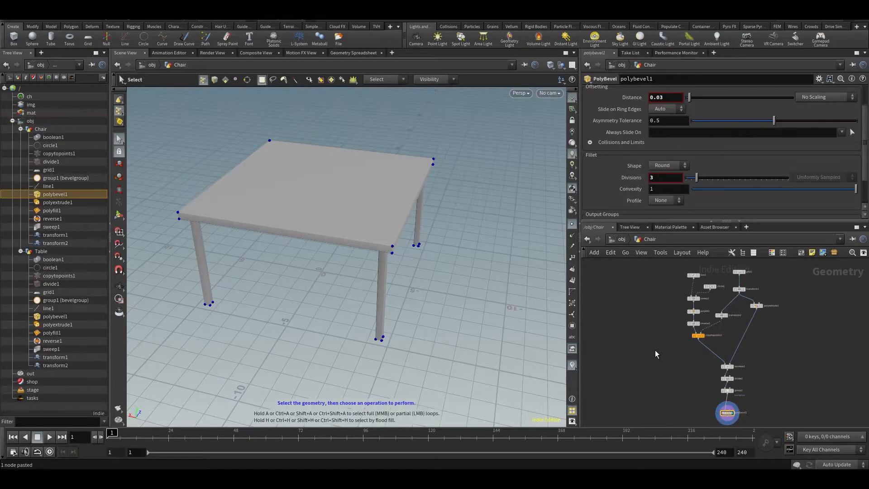
{"action": "scroll", "coordinate": [711, 364], "scroll_direction": "up", "scroll_amount": 2}
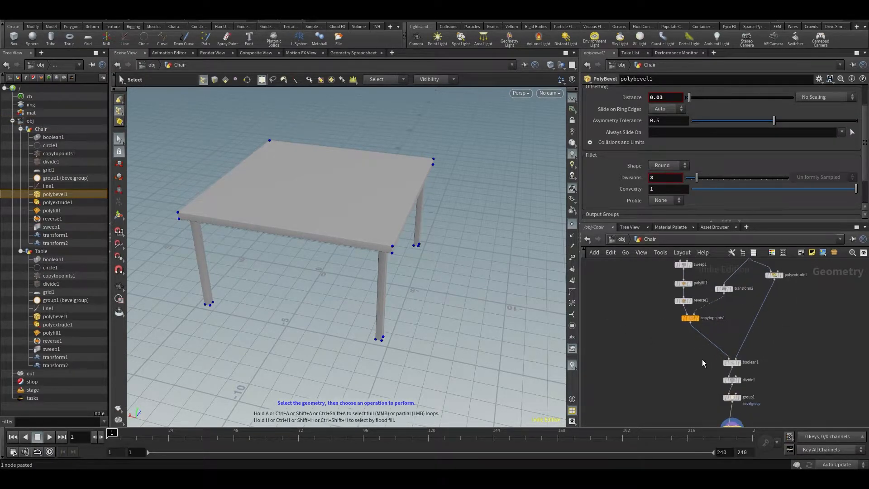
{"action": "scroll", "coordinate": [673, 355], "scroll_direction": "down", "scroll_amount": 2}
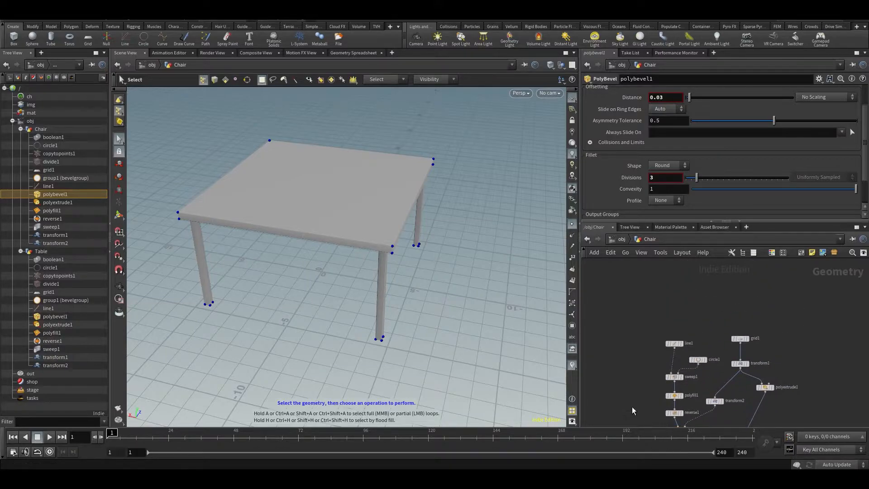
{"action": "scroll", "coordinate": [697, 280], "scroll_direction": "up", "scroll_amount": 2}
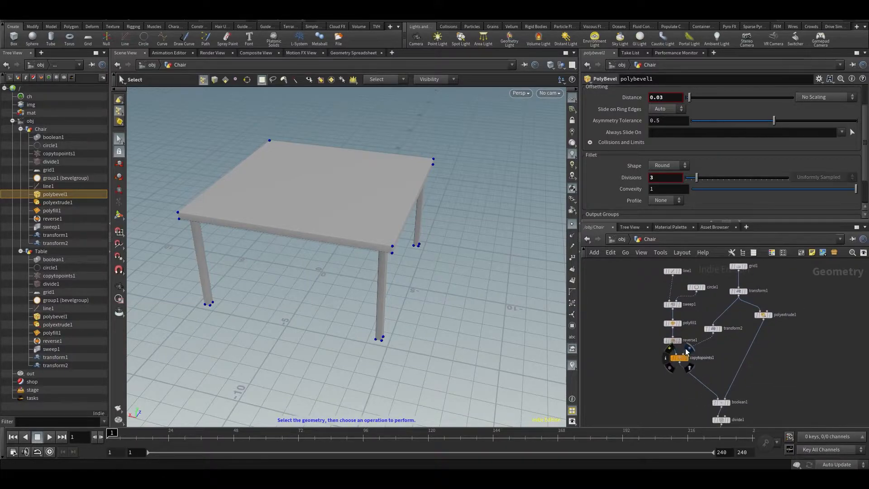
{"action": "left_click", "coordinate": [686, 351]}
{"action": "left_click", "coordinate": [673, 359]}
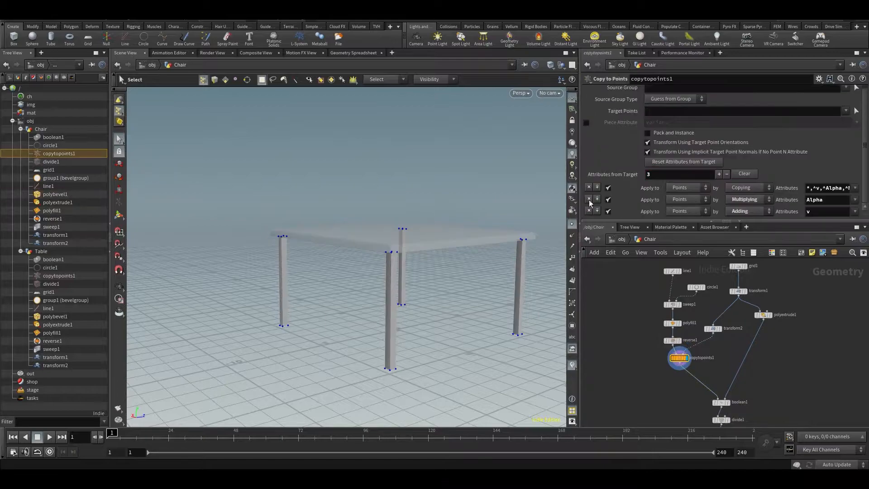
- Hide all other objects in the viewport so that only the Chair geometry is shown
{"action": "left_click", "coordinate": [551, 66]}
{"action": "left_click", "coordinate": [561, 65]}
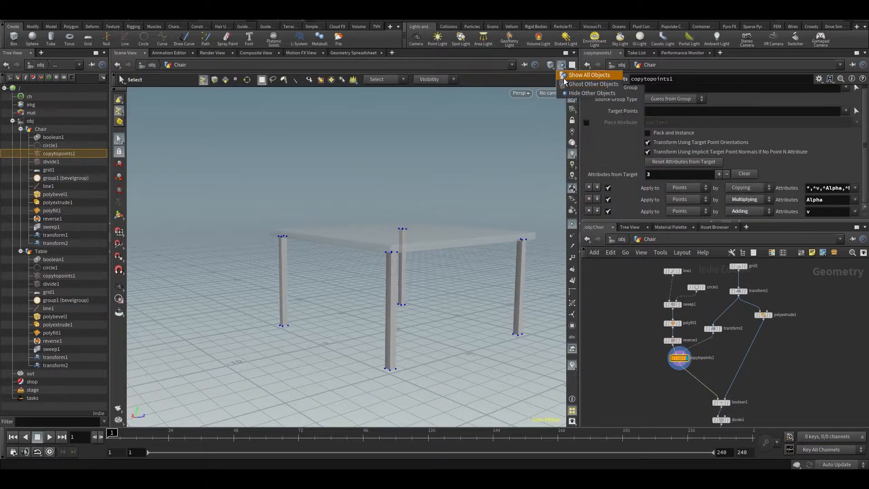
{"action": "left_click", "coordinate": [568, 94]}
{"action": "left_click_drag", "start_coordinate": [456, 217], "coordinate": [479, 263], "text": "alt"}
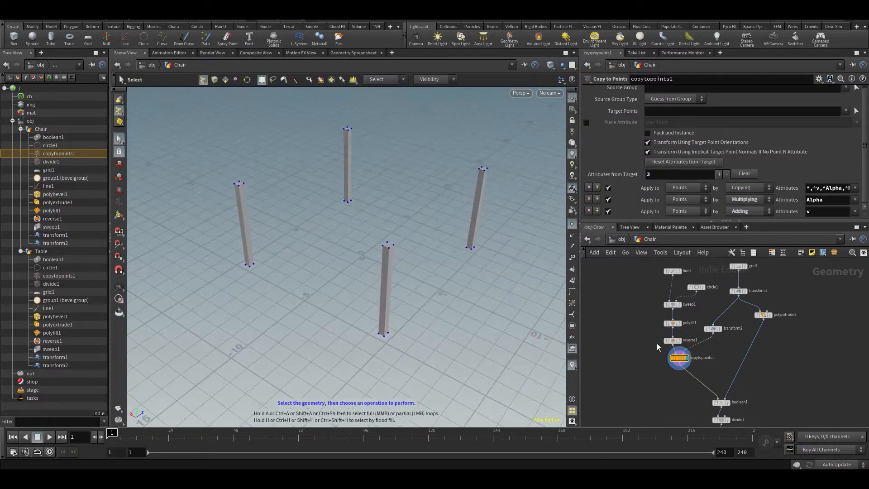
- Display the output of the transform2 node that feeds the leg copies
{"action": "scroll", "coordinate": [660, 386], "scroll_direction": "up", "scroll_amount": 3}
{"action": "mouse_move", "coordinate": [638, 325]}
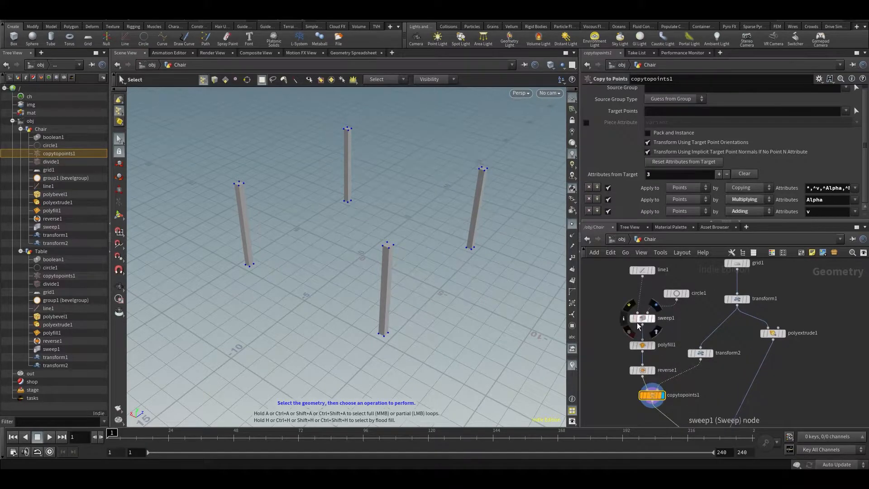
{"action": "left_click", "coordinate": [711, 353]}
{"action": "left_click", "coordinate": [700, 353]}
{"action": "left_click_drag", "start_coordinate": [413, 206], "coordinate": [506, 255]}
{"action": "key", "text": "s"}
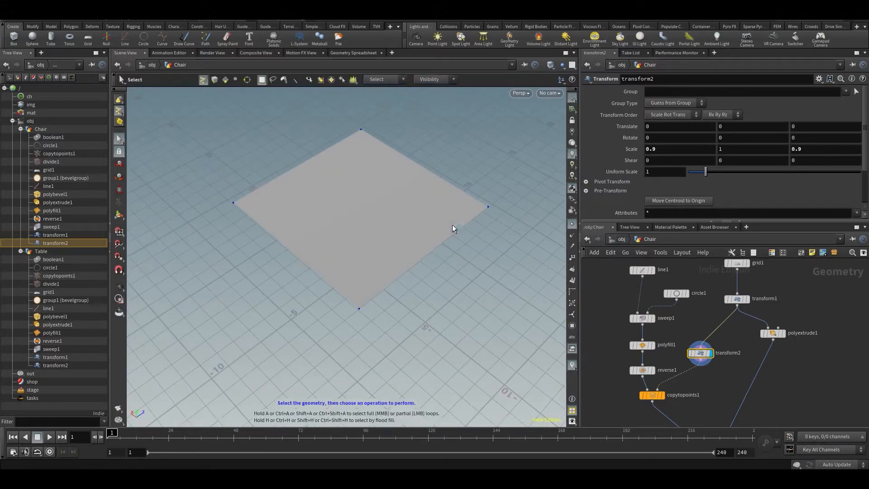
- Show point numbers in the viewport to identify the two points along one edge of the transform2 surface
{"action": "scroll", "coordinate": [483, 210], "scroll_direction": "up", "scroll_amount": 6}
{"action": "middle_click_drag", "start_coordinate": [430, 219], "coordinate": [409, 298], "text": "alt"}
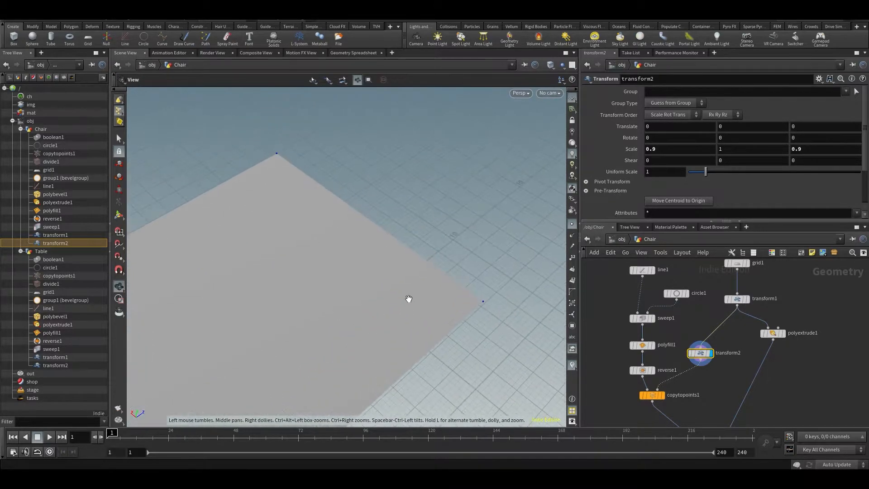
{"action": "key", "text": "Escape"}
{"action": "left_click_drag", "start_coordinate": [390, 246], "coordinate": [435, 250]}
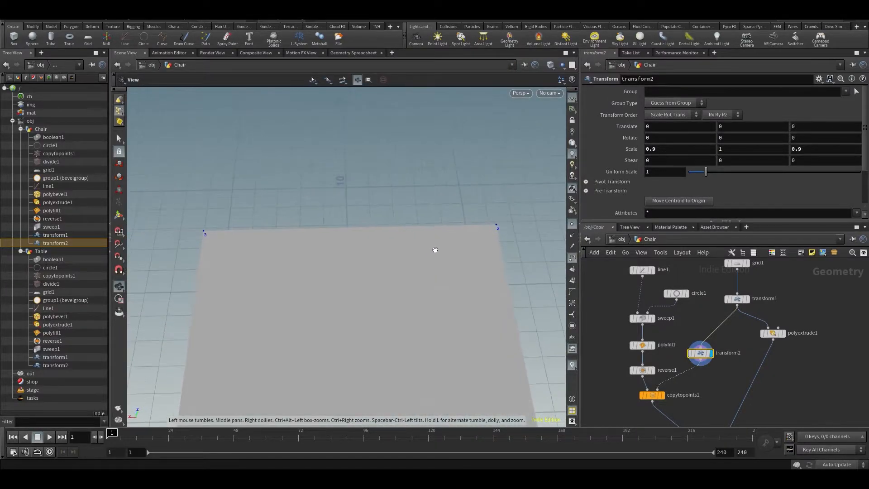
{"action": "key", "text": "s"}
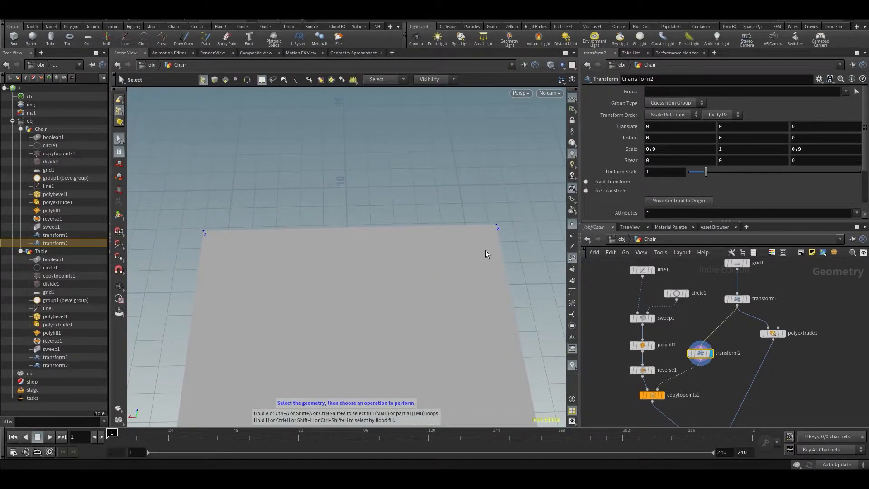
{"action": "scroll", "coordinate": [290, 239], "scroll_direction": "down", "scroll_amount": 3}
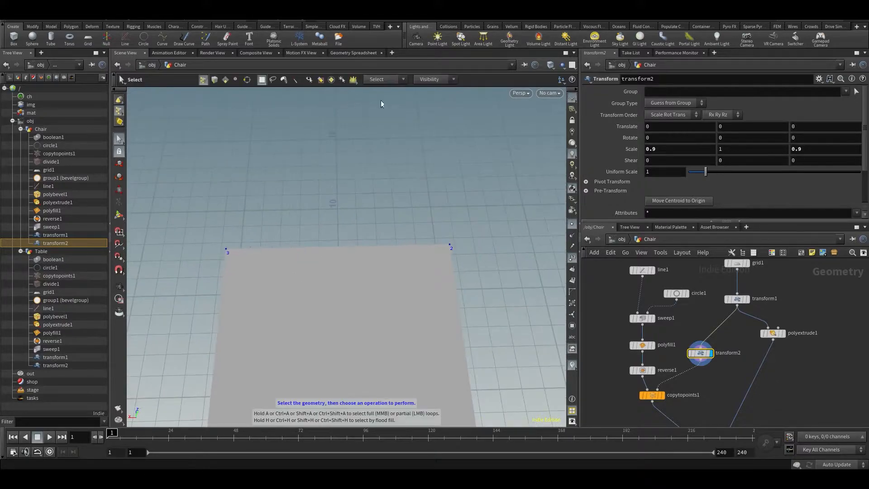
{"action": "left_click_drag", "start_coordinate": [395, 197], "coordinate": [388, 220], "text": "alt"}
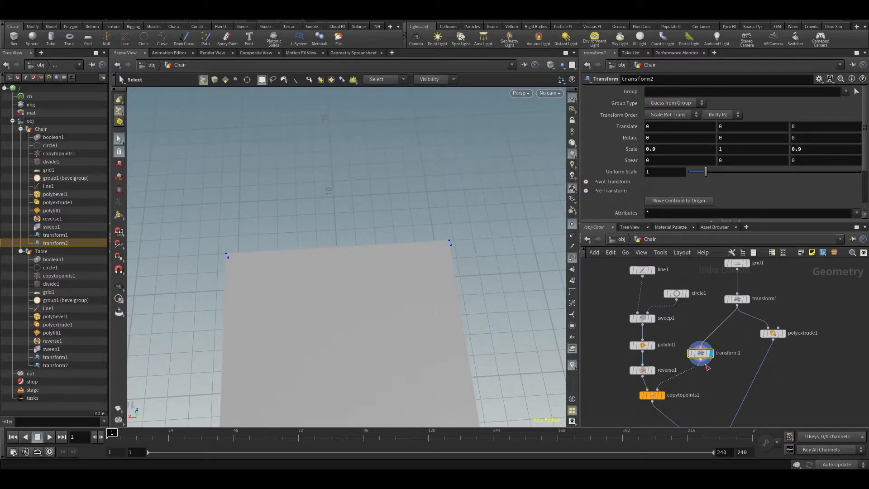
- Delete points 2 and 3 of the transform2 surface with a Blast node placed before copytopoints1
{"action": "middle_click_drag", "start_coordinate": [714, 374], "coordinate": [716, 357]}
{"action": "left_click_drag", "start_coordinate": [239, 249], "coordinate": [268, 263], "text": "alt"}
{"action": "left_click_drag", "start_coordinate": [382, 224], "coordinate": [468, 281], "text": "shift"}
{"action": "key", "text": "Delete"}
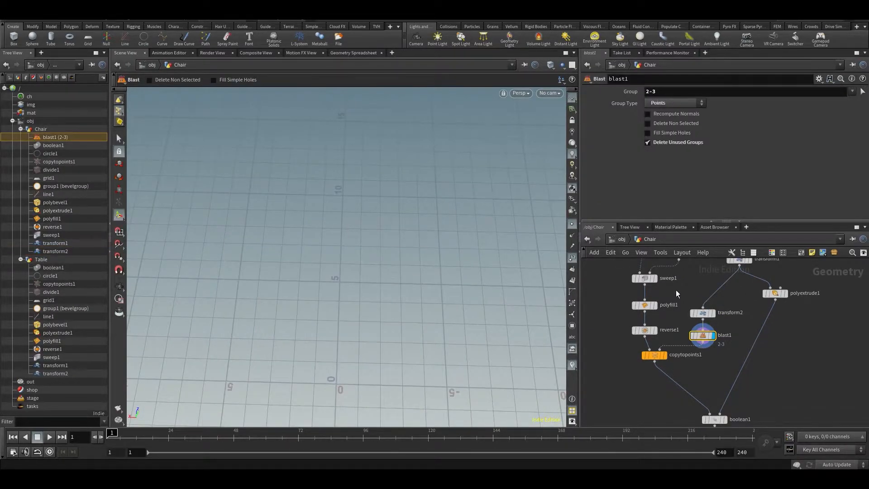
- Enable Delete Non Selected on blast1 so that only points 2-3 are kept
{"action": "left_click", "coordinate": [678, 126]}
{"action": "left_click_drag", "start_coordinate": [376, 252], "coordinate": [274, 214], "text": "alt"}
{"action": "key", "text": "Return"}
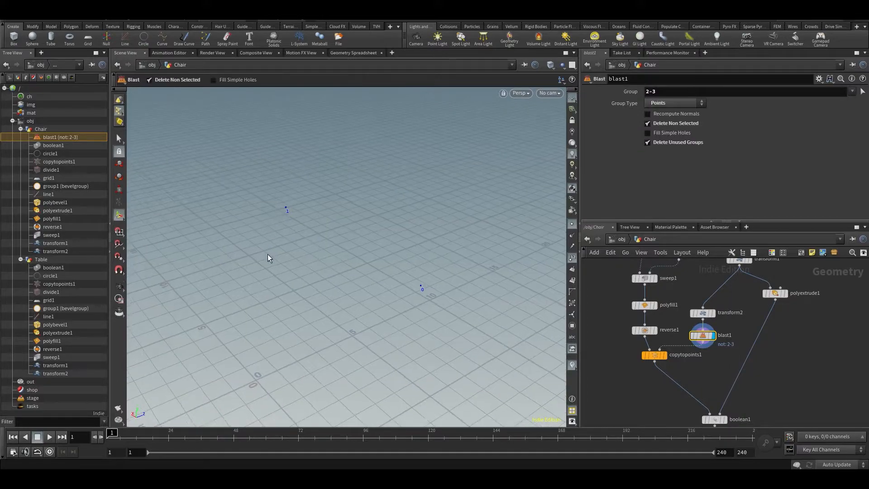
{"action": "left_click_drag", "start_coordinate": [658, 101], "coordinate": [634, 97]}
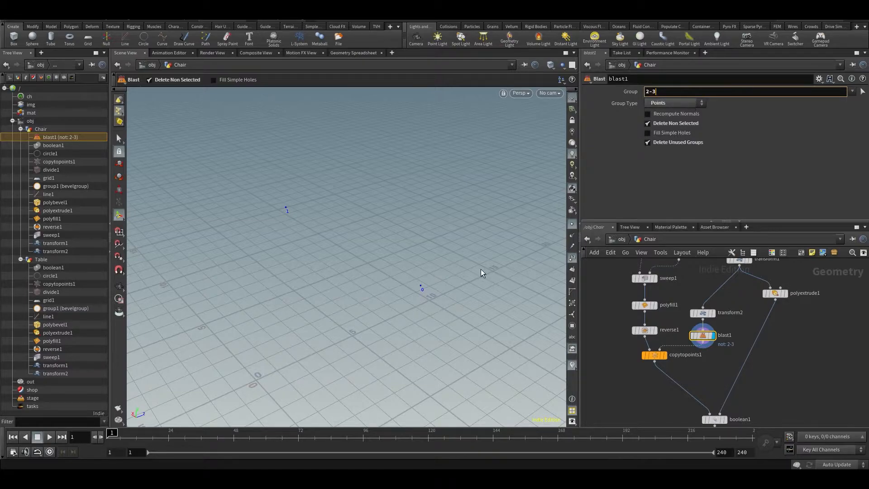
{"action": "left_click", "coordinate": [504, 225], "text": "alt"}
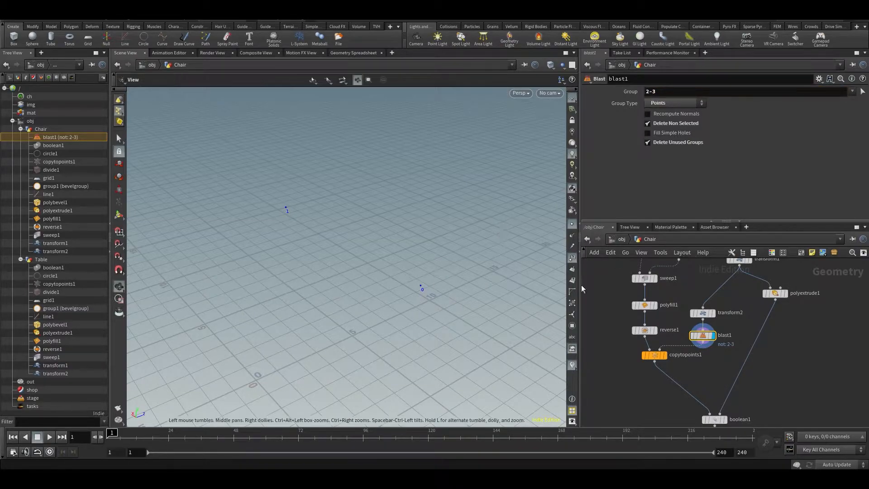
{"action": "left_click", "coordinate": [711, 312]}
{"action": "left_click_drag", "start_coordinate": [498, 271], "coordinate": [359, 234], "text": "alt"}
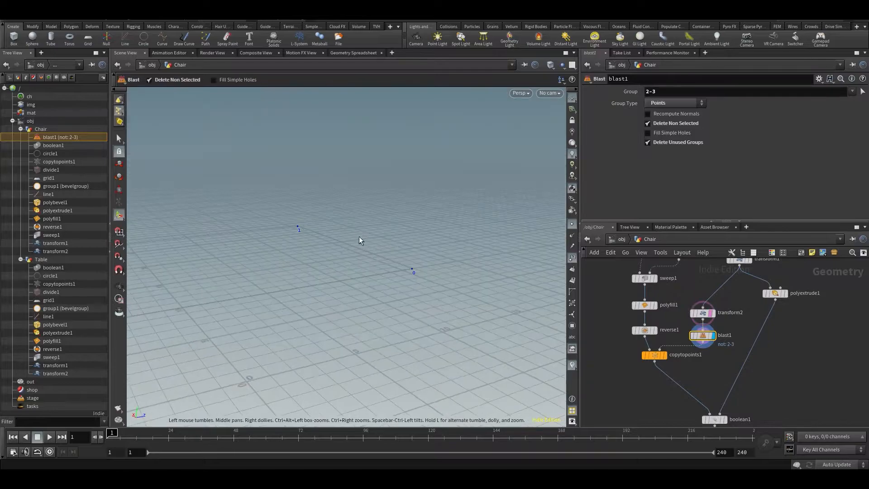
{"action": "left_click_drag", "start_coordinate": [557, 293], "coordinate": [386, 295], "text": "alt"}
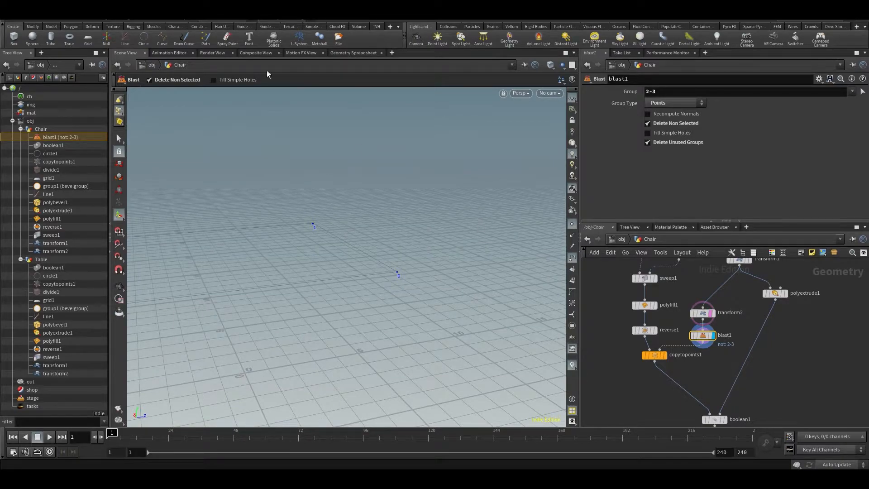
{"action": "left_click_drag", "start_coordinate": [341, 270], "coordinate": [335, 223], "text": "alt"}
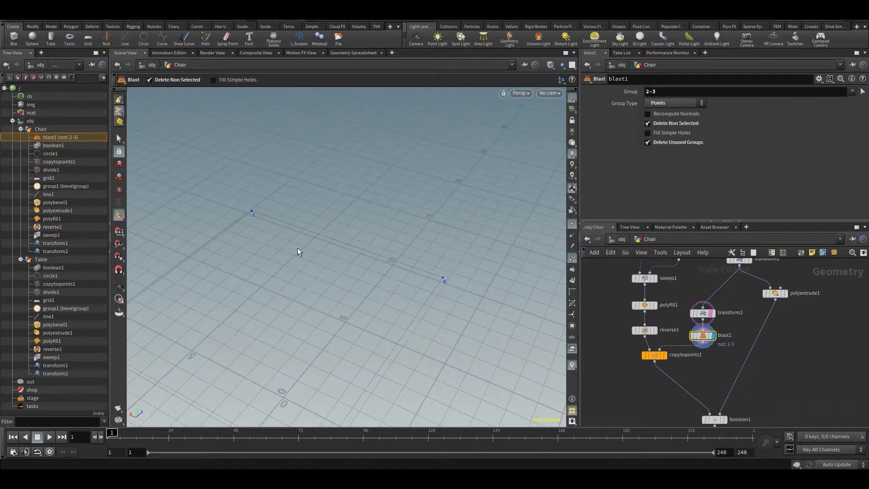
- Try moving and scaling the seat grid with the transform1 handles, undoing each change
{"action": "left_click", "coordinate": [702, 313]}
{"action": "middle_click_drag", "start_coordinate": [782, 302], "coordinate": [770, 328]}
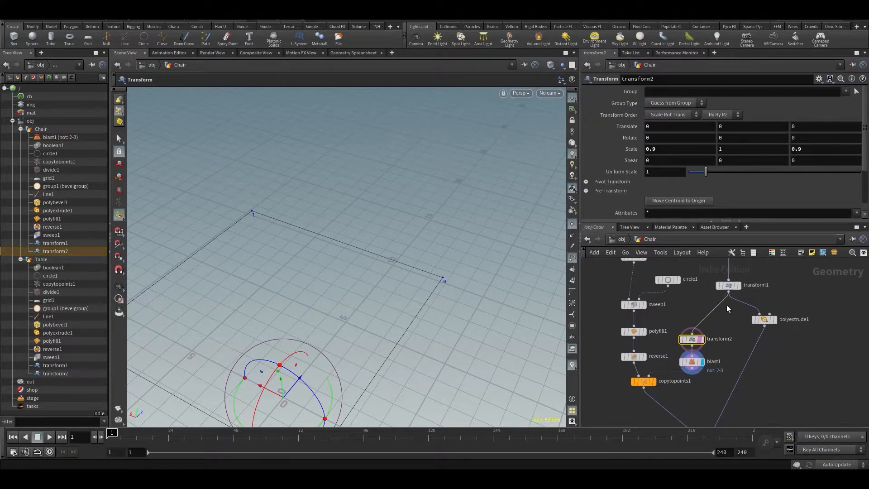
{"action": "left_click", "coordinate": [729, 286]}
{"action": "scroll", "coordinate": [322, 236], "scroll_direction": "down", "scroll_amount": 4}
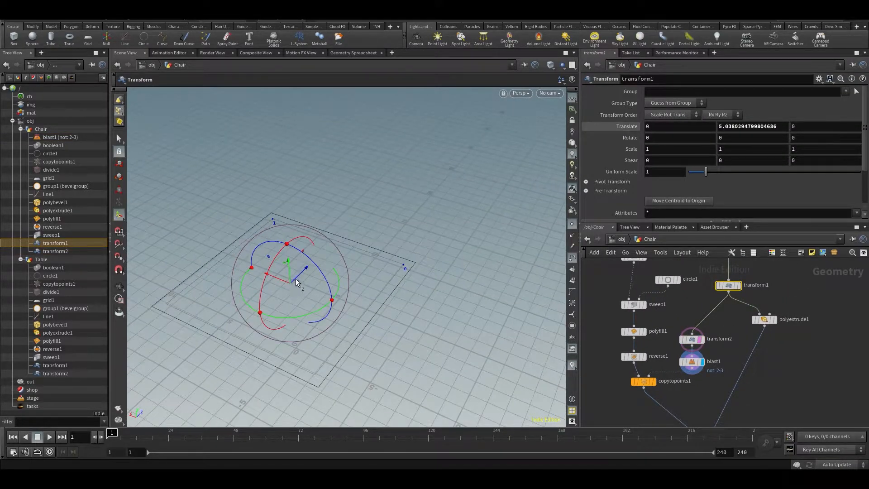
{"action": "left_click_drag", "start_coordinate": [299, 276], "coordinate": [287, 289]}
{"action": "key", "text": "ctrl+z"}
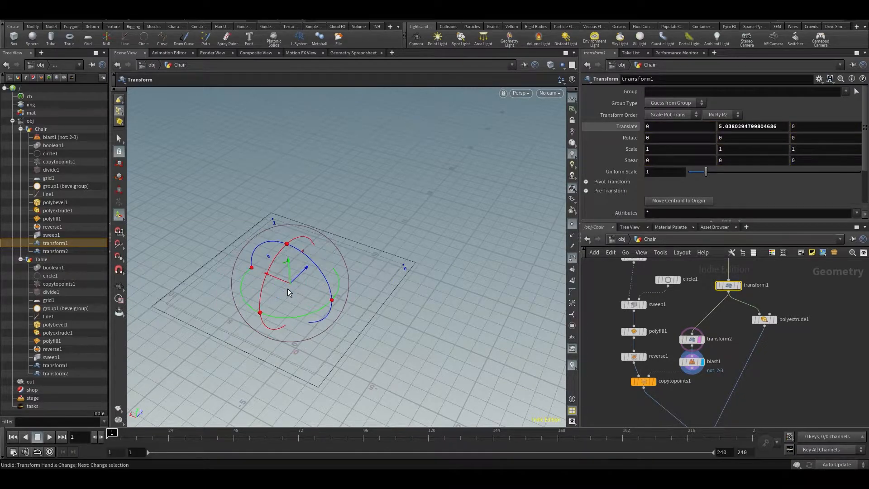
{"action": "key", "text": "e"}
{"action": "left_click_drag", "start_coordinate": [315, 259], "coordinate": [305, 276]}
{"action": "key", "text": "ctrl+z"}
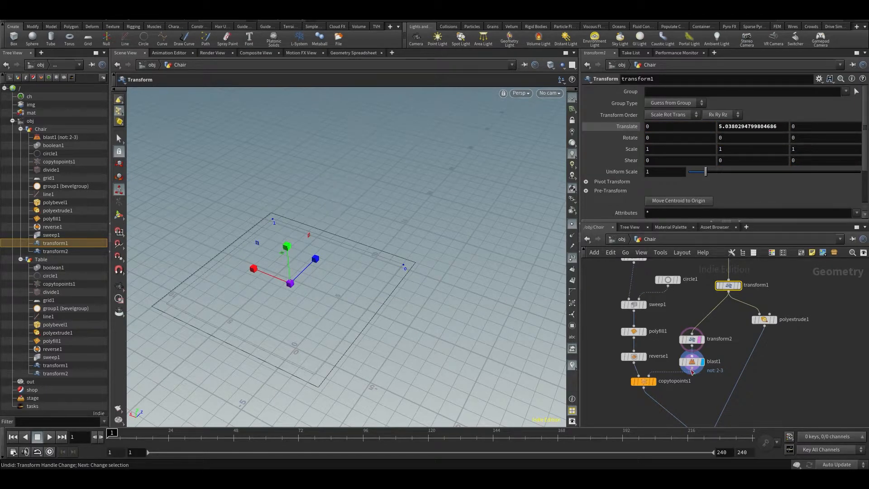
- Display the output of copytopoints1 to show the legs copied onto the two remaining points
{"action": "scroll", "coordinate": [692, 364], "scroll_direction": "down", "scroll_amount": 3}
{"action": "mouse_move", "coordinate": [655, 375]}
{"action": "left_mouse_down"}
{"action": "mouse_move", "coordinate": [636, 406]}
{"action": "mouse_move", "coordinate": [655, 388]}
{"action": "left_mouse_up"}
{"action": "scroll", "coordinate": [672, 357], "scroll_direction": "up", "scroll_amount": 3}
{"action": "mouse_move", "coordinate": [703, 344]}
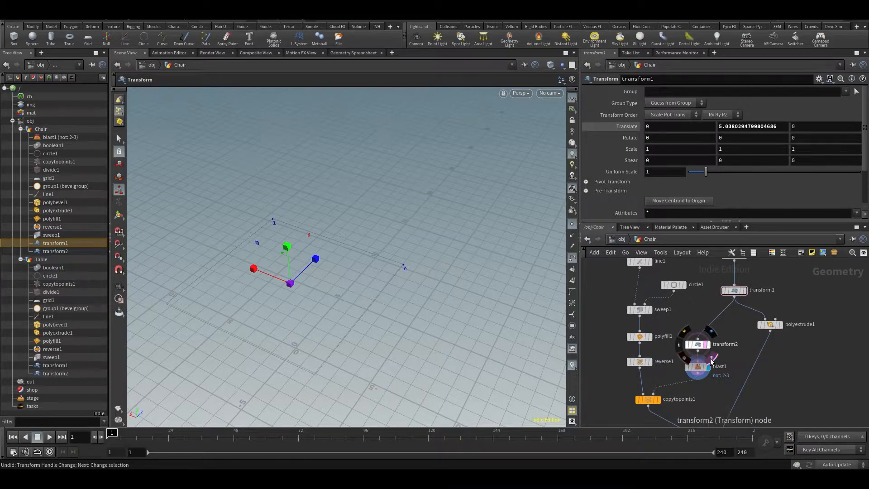
{"action": "middle_click_drag", "start_coordinate": [680, 398], "coordinate": [692, 359]}
{"action": "left_click", "coordinate": [676, 348]}
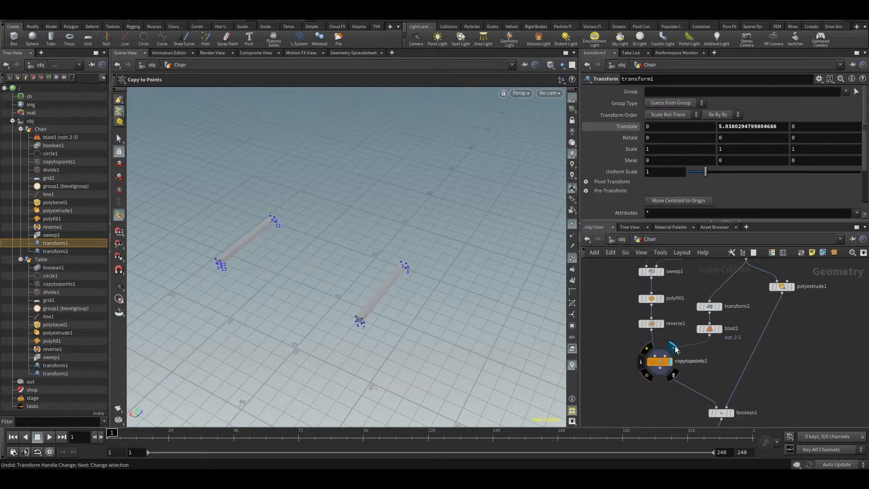
- Disconnect line1 from sweep1 and reverse1 from copytopoints1
{"action": "middle_click_drag", "start_coordinate": [629, 336], "coordinate": [631, 380]}
{"action": "left_click_drag", "start_coordinate": [649, 339], "coordinate": [699, 380]}
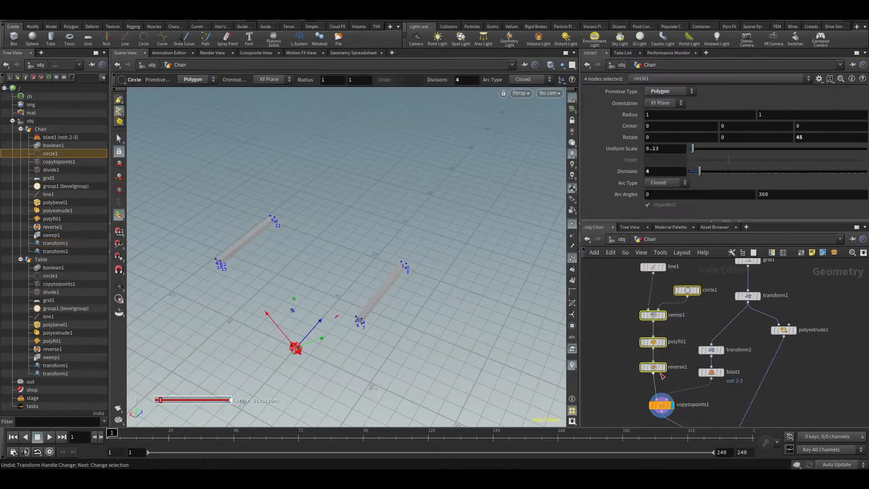
{"action": "left_click", "coordinate": [627, 392]}
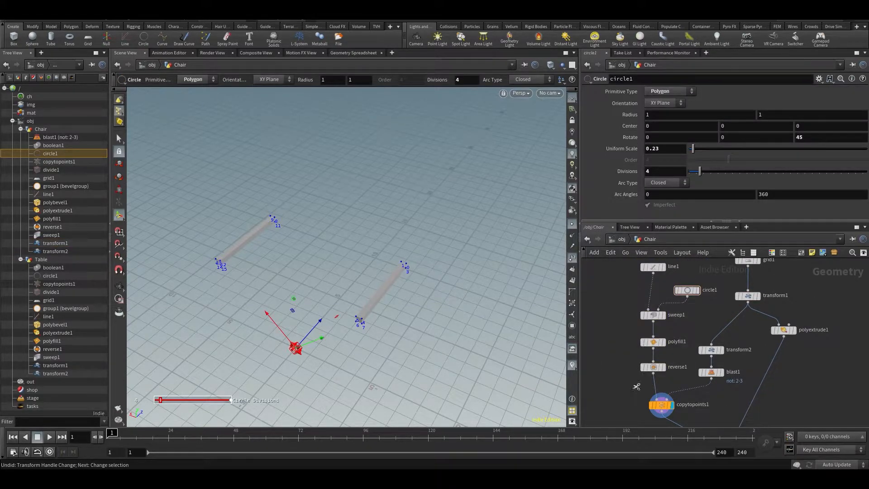
{"action": "left_click_drag", "start_coordinate": [644, 384], "coordinate": [663, 383]}
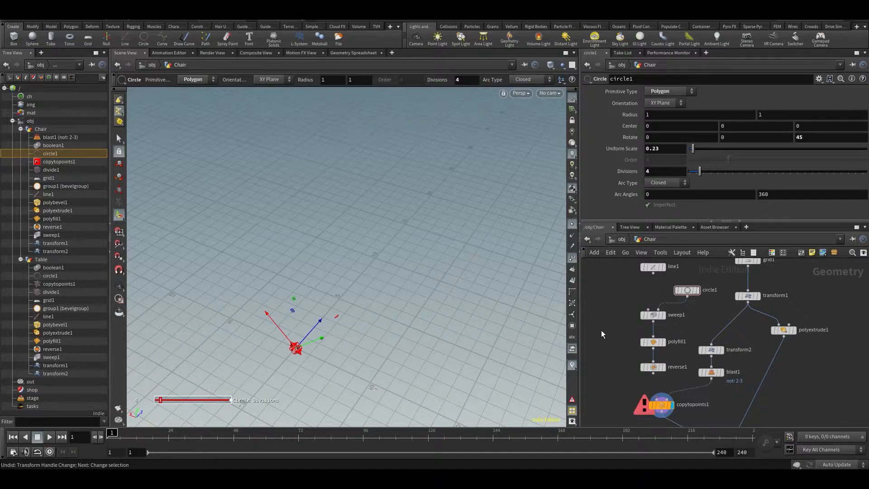
- Move the circle1, sweep1, polyfill1 and reverse1 nodes aside and connect line1 to the first input of copytopoints1
{"action": "scroll", "coordinate": [601, 330], "scroll_direction": "down", "scroll_amount": 2}
{"action": "left_click_drag", "start_coordinate": [666, 305], "coordinate": [599, 311]}
{"action": "left_click", "coordinate": [627, 303]}
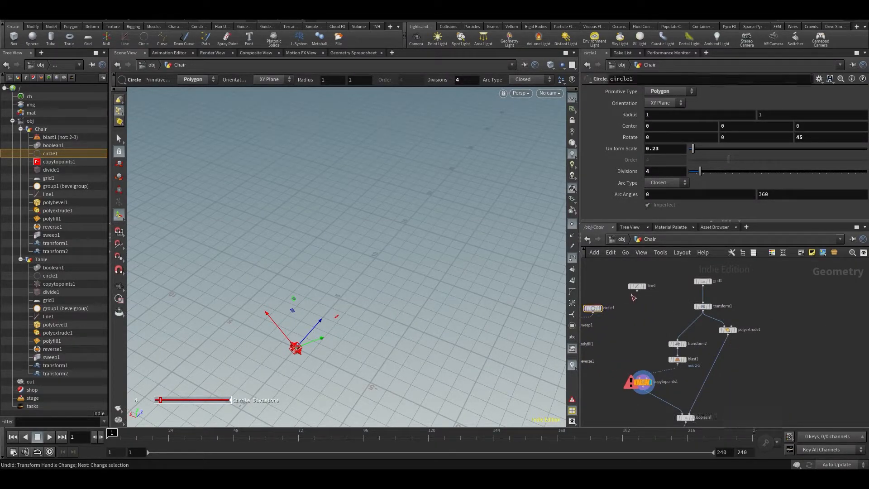
{"action": "left_click", "coordinate": [635, 375]}
{"action": "left_click_drag", "start_coordinate": [378, 285], "coordinate": [309, 239]}
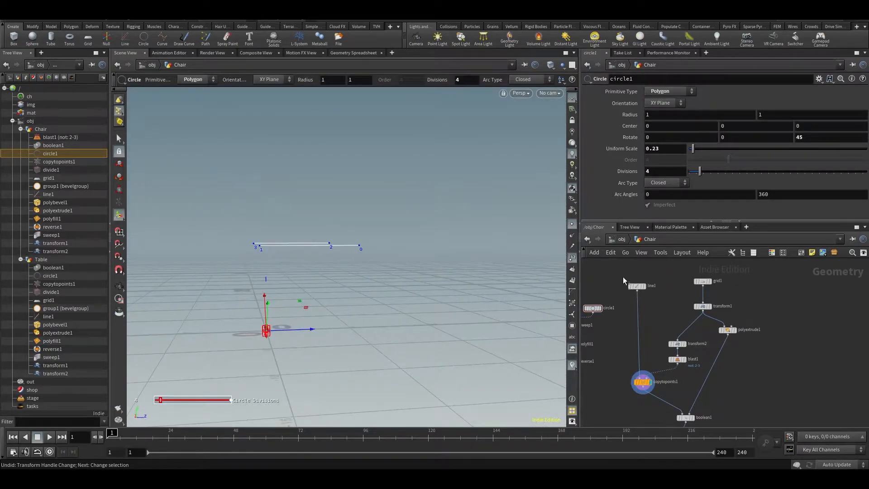
- Set the direction of line1 to 0, 1, 0 so the copied lines point straight up
{"action": "left_click", "coordinate": [636, 285]}
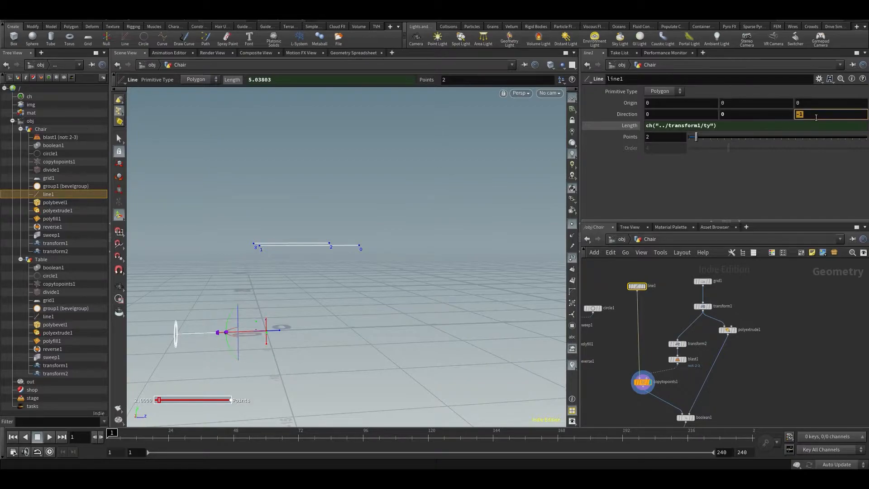
{"action": "type", "text": "0"}
{"action": "key", "text": "Return"}
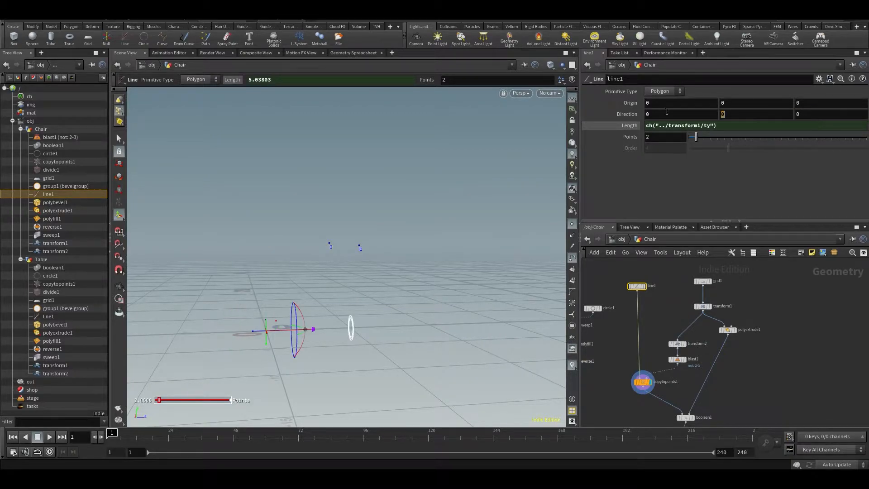
{"action": "key", "text": "Return"}
{"action": "left_click_drag", "start_coordinate": [259, 254], "coordinate": [327, 254], "text": "alt"}
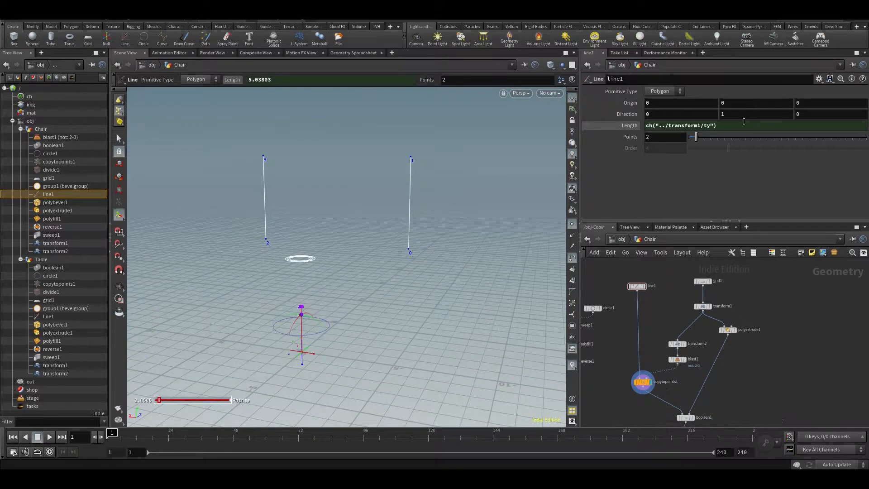
- Delete the channel reference on line1's length and set the length to 5.6, with the polyextrude1 seat templated for reference
{"action": "left_click", "coordinate": [622, 125]}
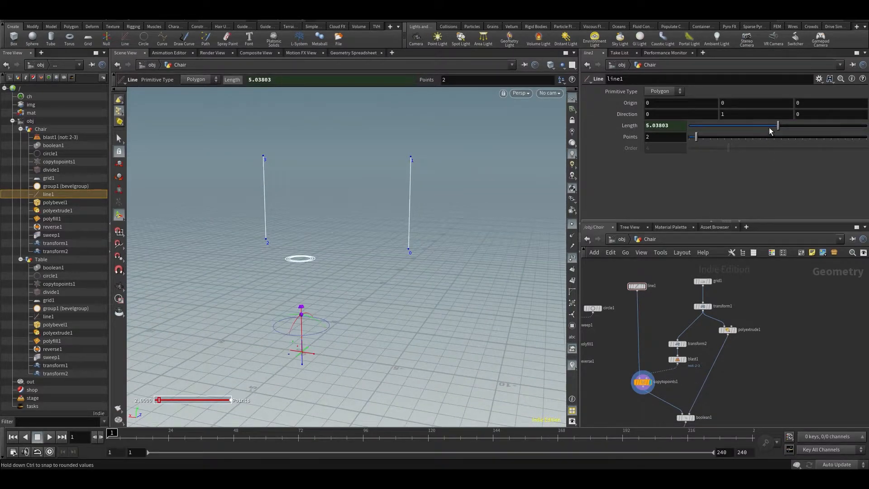
{"action": "right_click", "coordinate": [666, 128]}
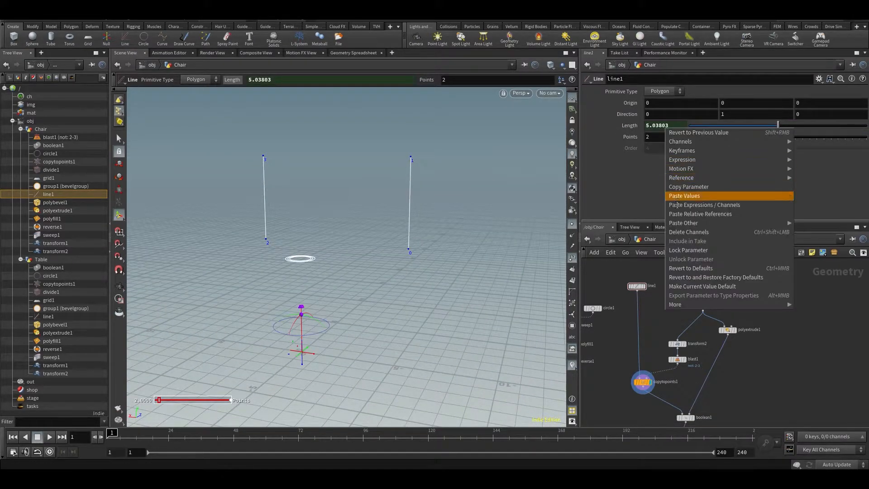
{"action": "left_click", "coordinate": [680, 231]}
{"action": "left_click_drag", "start_coordinate": [778, 125], "coordinate": [763, 129]}
{"action": "left_click_drag", "start_coordinate": [691, 129], "coordinate": [772, 170]}
{"action": "mouse_move", "coordinate": [683, 371]}
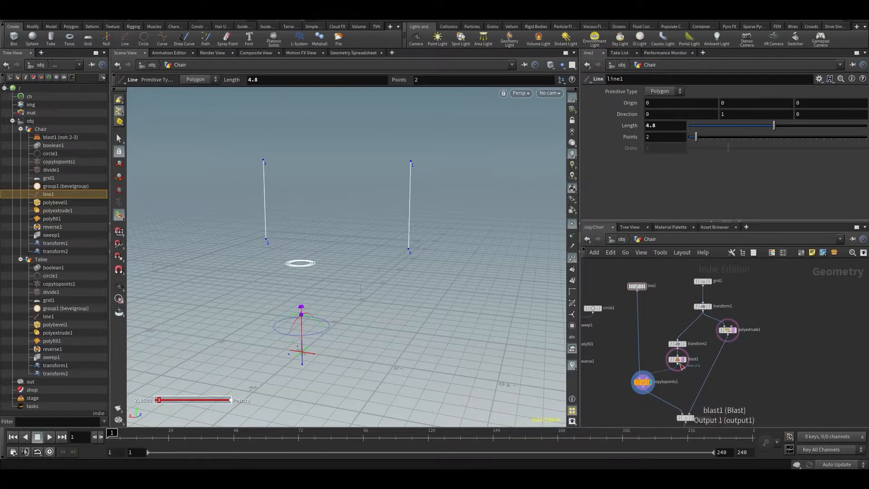
{"action": "mouse_move", "coordinate": [412, 264]}
{"action": "left_mouse_down", "text": "alt"}
{"action": "mouse_move", "coordinate": [361, 252]}
{"action": "mouse_move", "coordinate": [410, 258]}
{"action": "left_mouse_up", "text": "alt"}
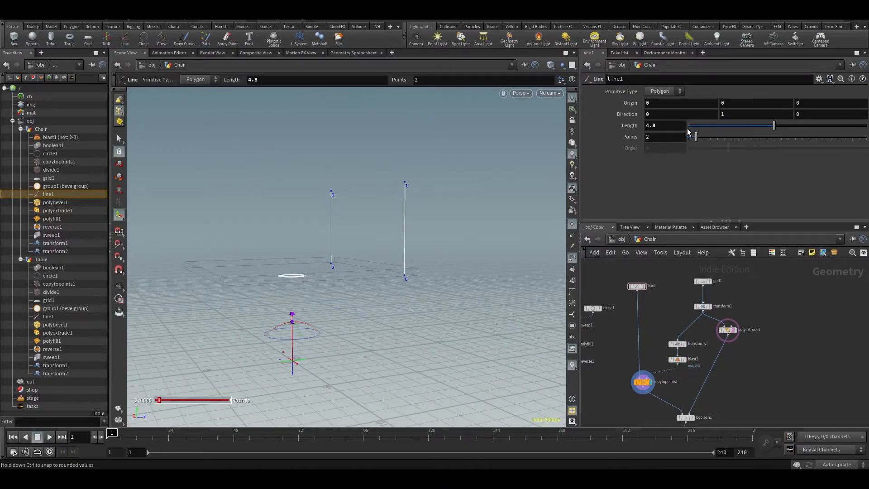
{"action": "middle_click_drag", "start_coordinate": [674, 125], "coordinate": [697, 123]}
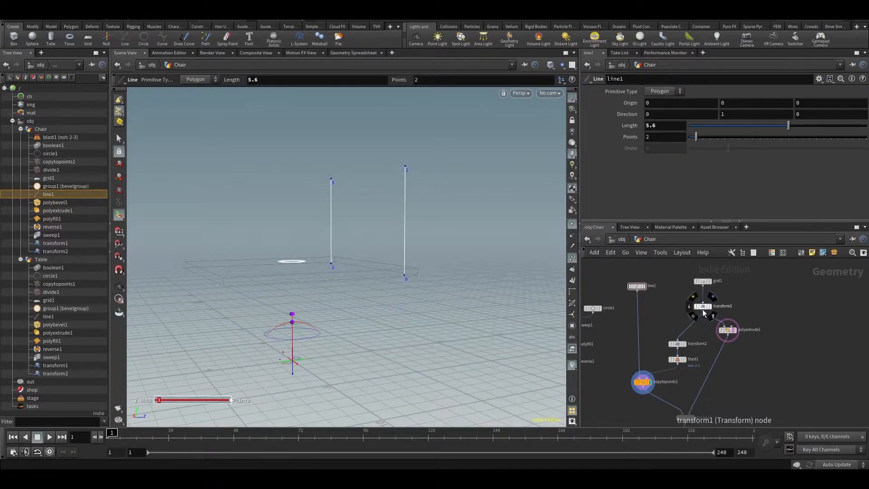
- Display transform1, lower the seat grid to about 2.45 in Y, and scale it to about 0.42 in X and 0.55 in Z
{"action": "left_click", "coordinate": [702, 309]}
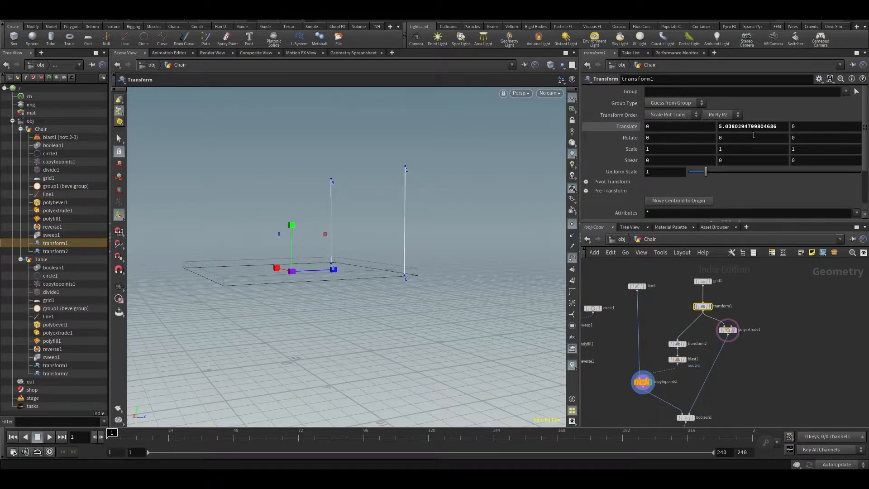
{"action": "left_click", "coordinate": [710, 307]}
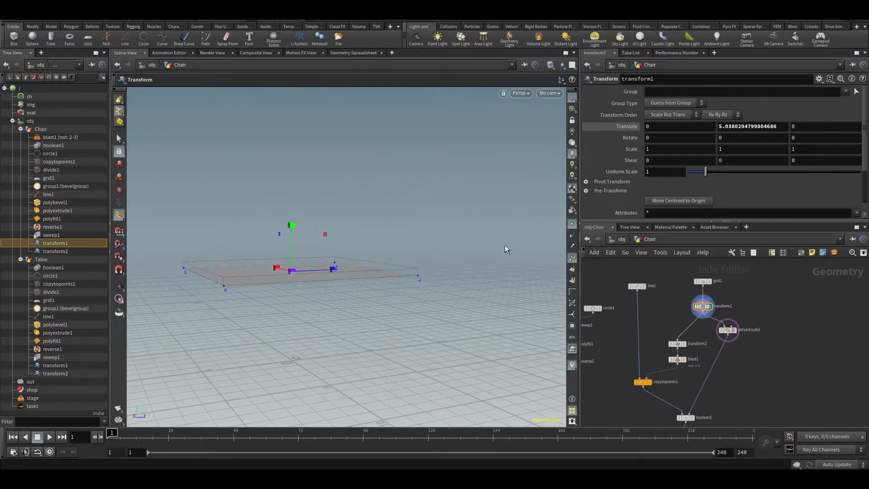
{"action": "left_click_drag", "start_coordinate": [290, 237], "coordinate": [292, 281]}
{"action": "left_click_drag", "start_coordinate": [436, 241], "coordinate": [336, 318], "text": "alt"}
{"action": "key", "text": "e"}
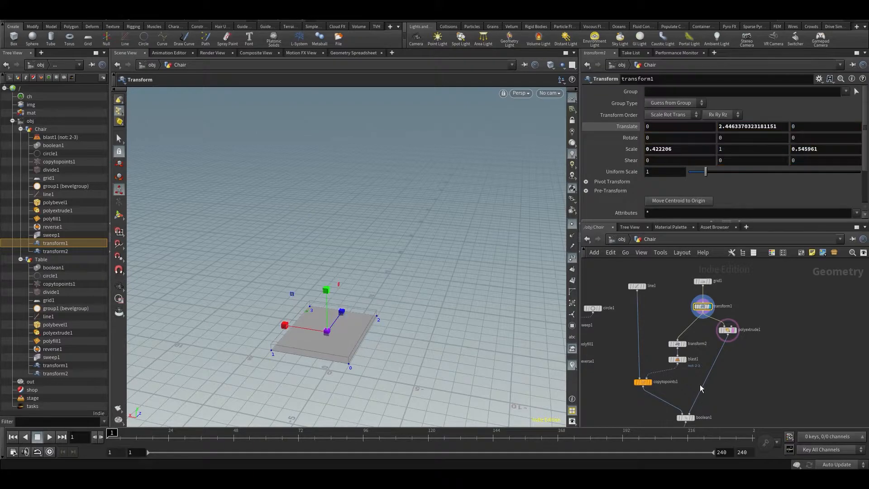
- Display copytopoints1 and examine the two upright lines against the resized seat from several angles
{"action": "left_click", "coordinate": [647, 382]}
{"action": "key", "text": "Escape"}
{"action": "left_click_drag", "start_coordinate": [413, 300], "coordinate": [370, 290]}
{"action": "key", "text": "t"}
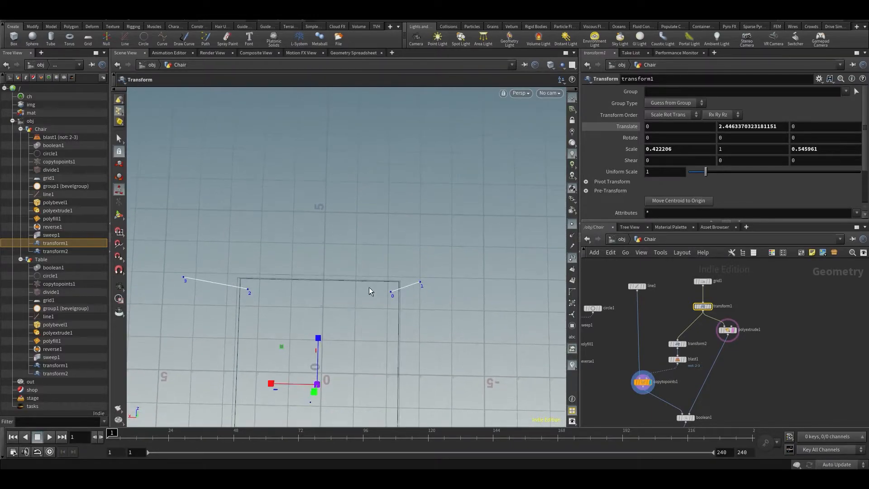
{"action": "left_click_drag", "start_coordinate": [393, 262], "coordinate": [330, 238]}
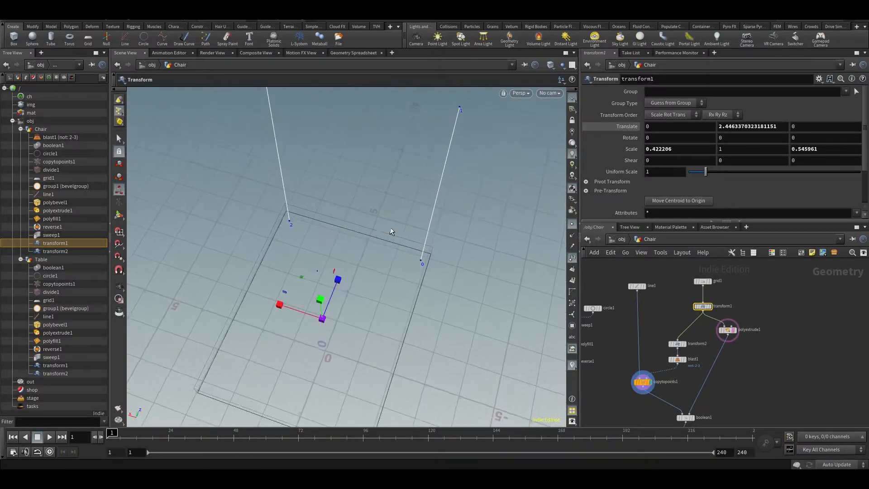
{"action": "key", "text": "Escape"}
{"action": "left_click_drag", "start_coordinate": [399, 310], "coordinate": [457, 297]}
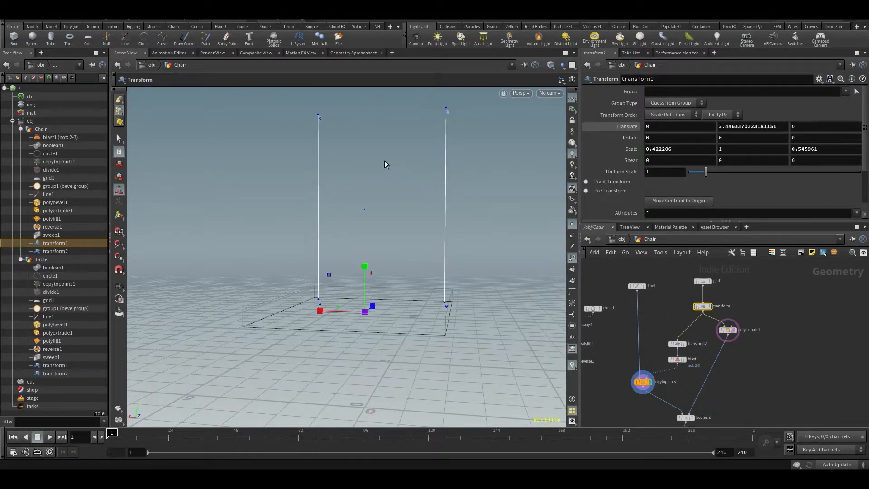
{"action": "key", "text": "Escape"}
{"action": "left_click_drag", "start_coordinate": [382, 178], "coordinate": [353, 200]}
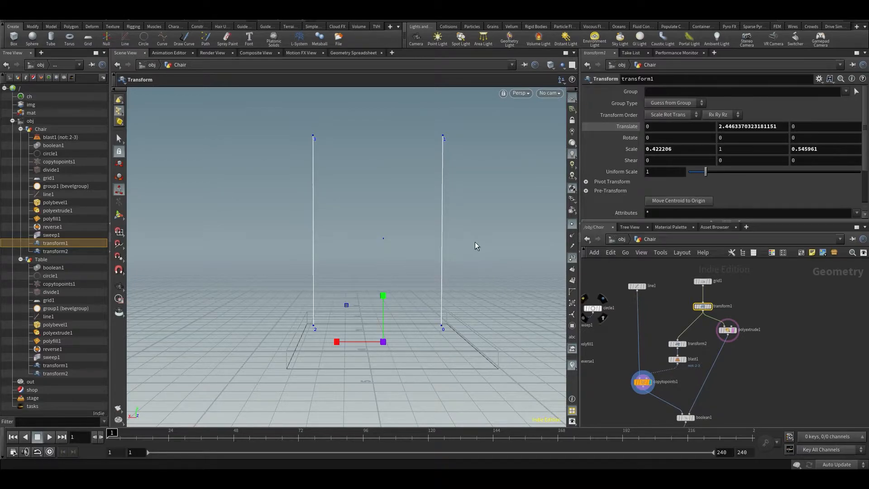
{"action": "left_click_drag", "start_coordinate": [477, 245], "coordinate": [460, 244]}
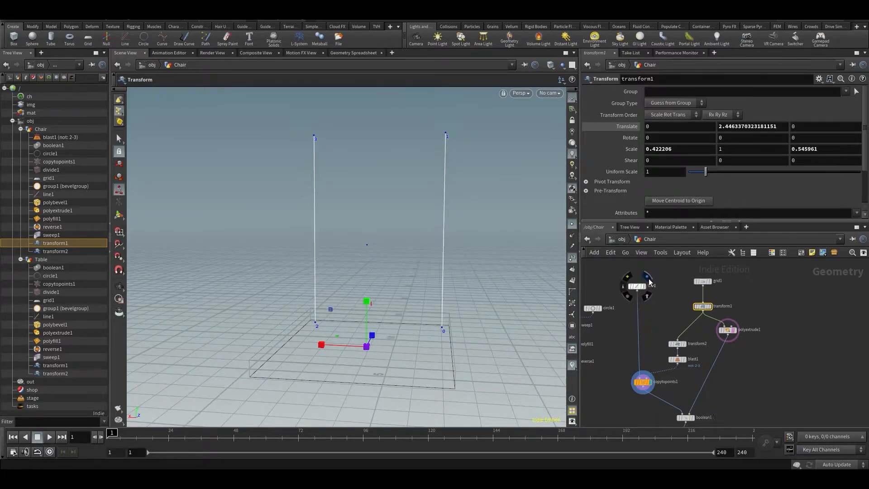
- Display line1, select its top point, and add a Group Create node for that point
{"action": "left_click", "coordinate": [648, 277]}
{"action": "left_click", "coordinate": [638, 286]}
{"action": "middle_click_drag", "start_coordinate": [393, 225], "coordinate": [385, 211], "text": "alt"}
{"action": "scroll", "coordinate": [381, 237], "scroll_direction": "down", "scroll_amount": 3}
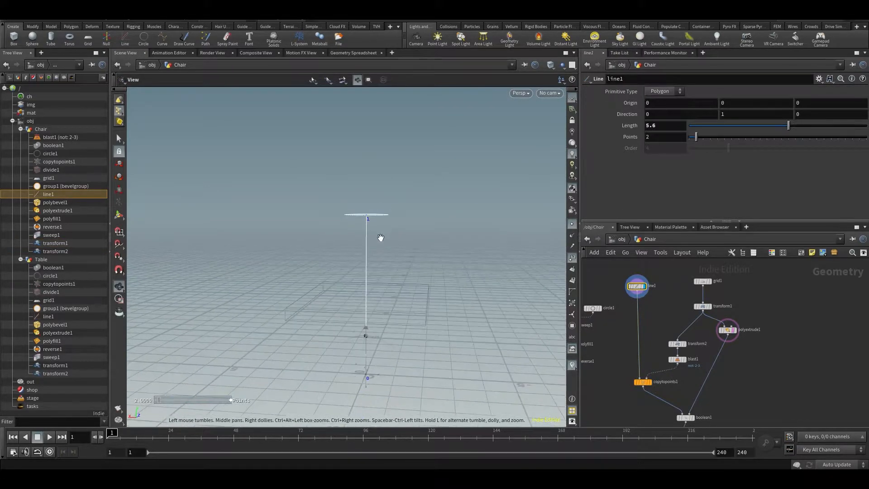
{"action": "key", "text": "Return"}
{"action": "key", "text": "d"}
{"action": "left_click", "coordinate": [611, 96]}
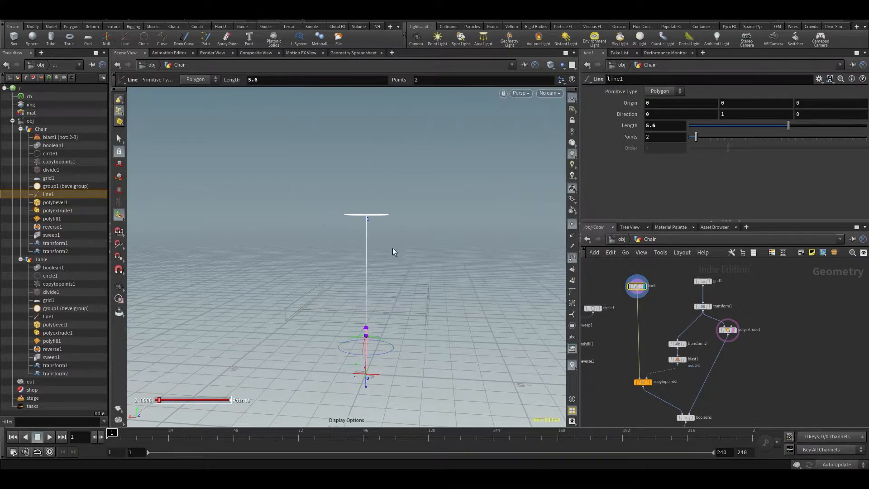
{"action": "left_click_drag", "start_coordinate": [393, 248], "coordinate": [382, 246], "text": "alt"}
{"action": "key", "text": "s"}
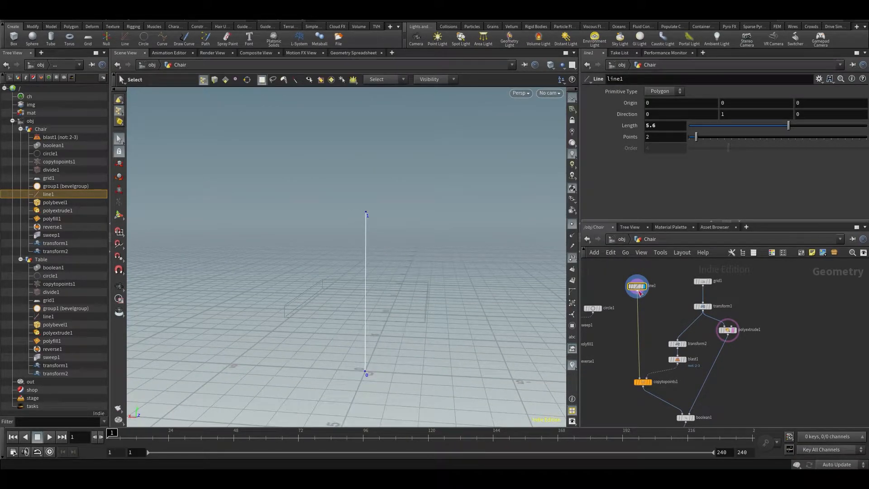
{"action": "scroll", "coordinate": [364, 219], "scroll_direction": "up", "scroll_amount": 4}
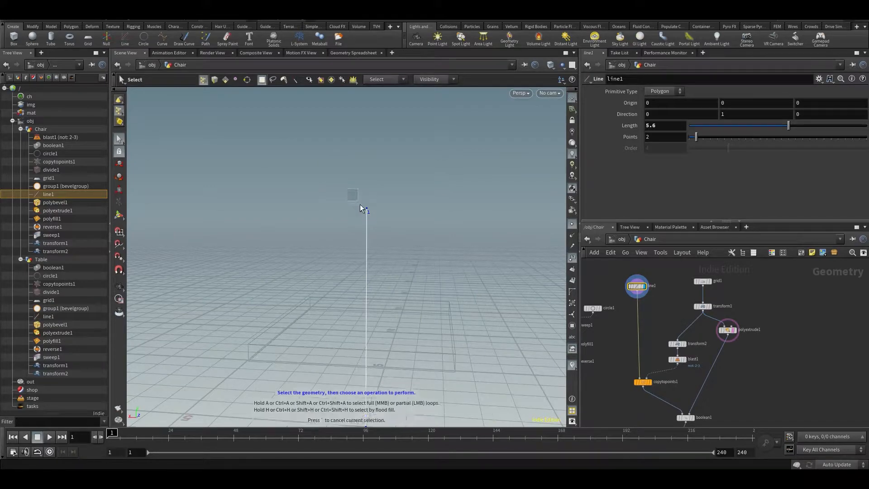
{"action": "left_click_drag", "start_coordinate": [398, 233], "coordinate": [371, 211]}
{"action": "left_click_drag", "start_coordinate": [419, 232], "coordinate": [419, 233]}
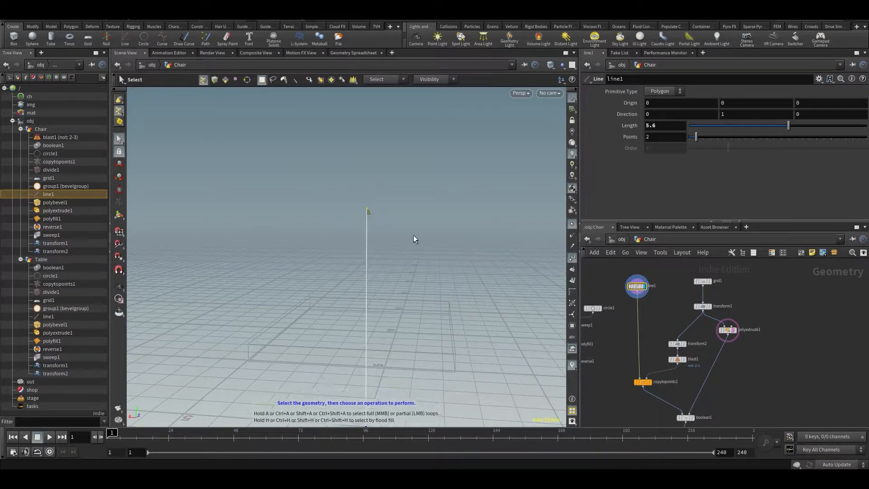
{"action": "key", "text": "Tab"}
{"action": "type", "text": "gr"}
{"action": "key", "text": "Return"}
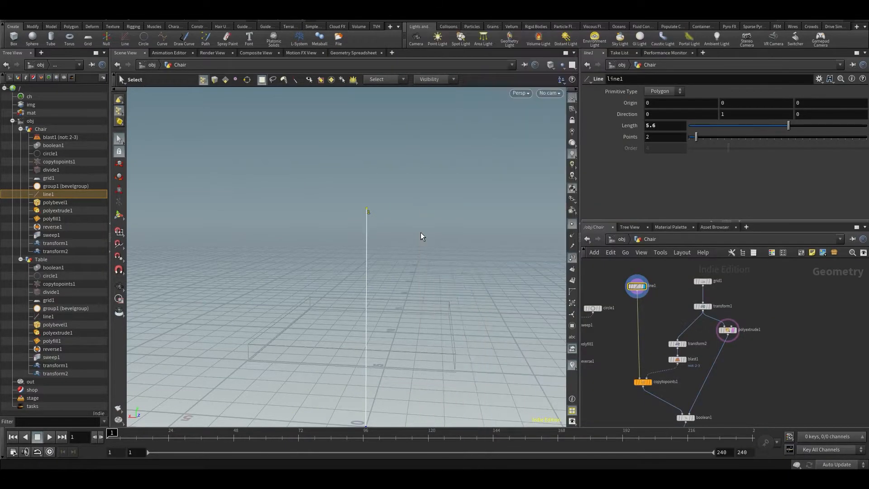
{"action": "scroll", "coordinate": [718, 150], "scroll_direction": "up", "scroll_amount": 1}
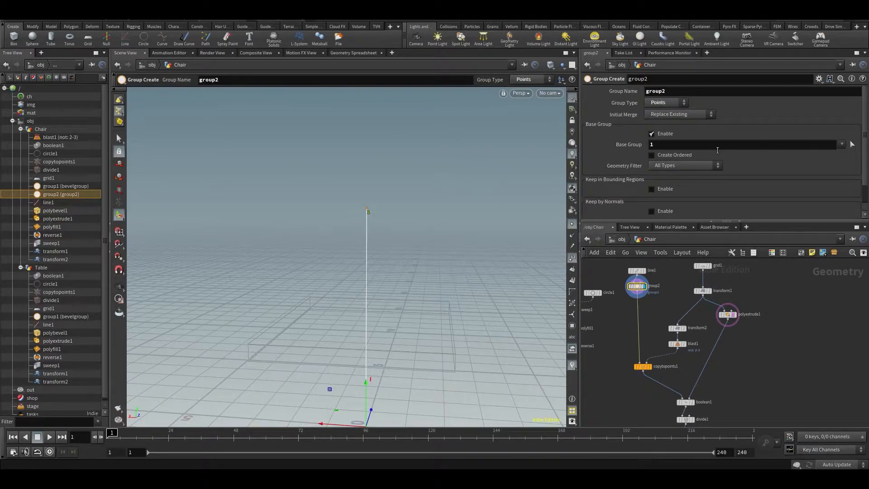
- Name the new point group top
{"action": "double_click", "coordinate": [673, 93]}
{"action": "type", "text": "top"}
{"action": "key", "text": "Return"}
- Display copytopoints1 and inspect the node information of group2 and copytopoints1 for the top point group
{"action": "middle_click_drag", "start_coordinate": [624, 405], "coordinate": [625, 392]}
{"action": "left_click", "coordinate": [650, 355]}
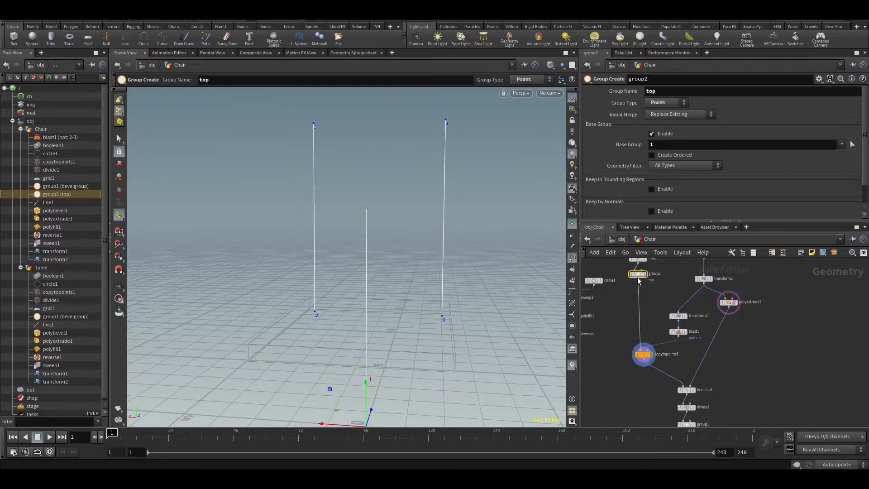
{"action": "middle_click", "coordinate": [638, 274]}
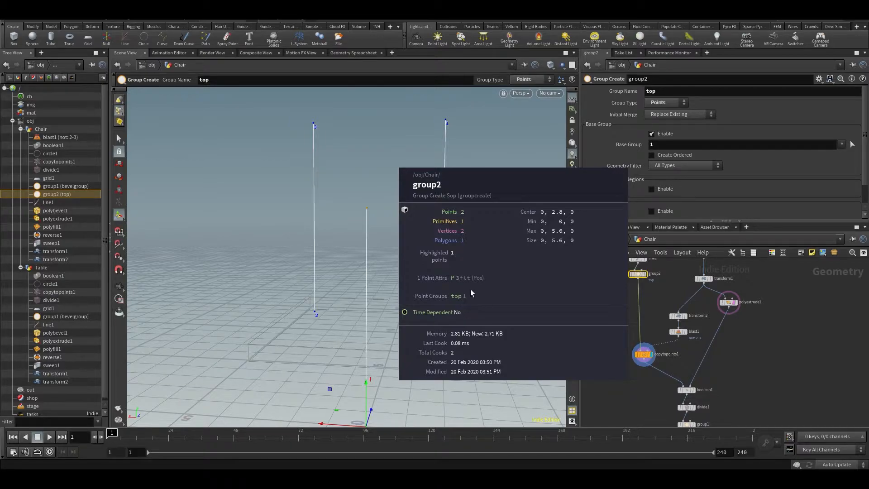
{"action": "left_click", "coordinate": [642, 357]}
{"action": "middle_click", "coordinate": [648, 355]}
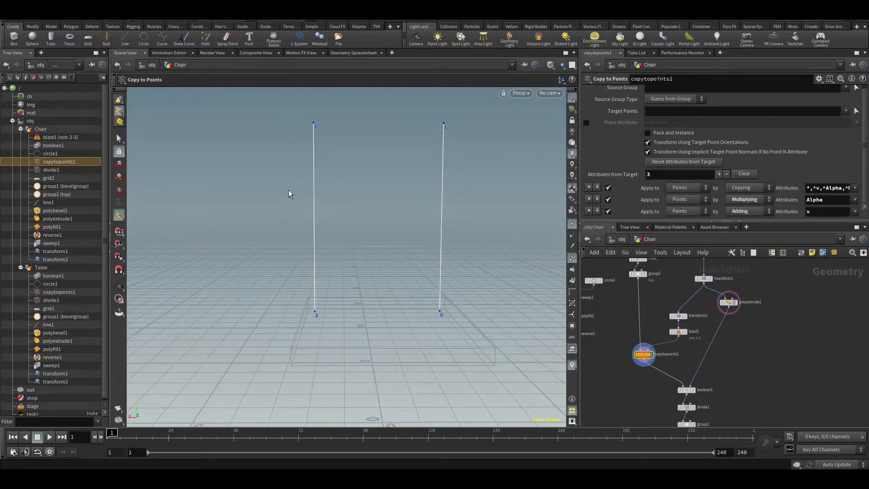
- Add a Delete node fed by the output of copytopoints1 and display its result
{"action": "middle_click_drag", "start_coordinate": [598, 404], "coordinate": [666, 353]}
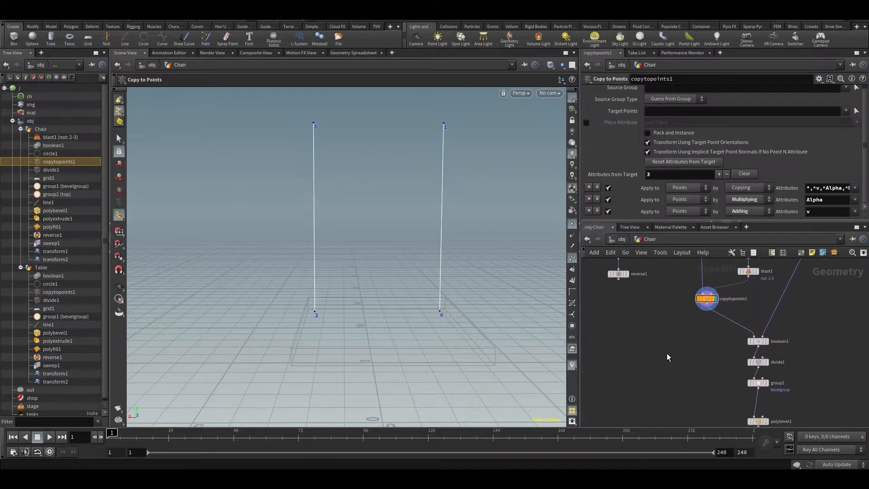
{"action": "key", "text": "Tab"}
{"action": "key", "text": "Return"}
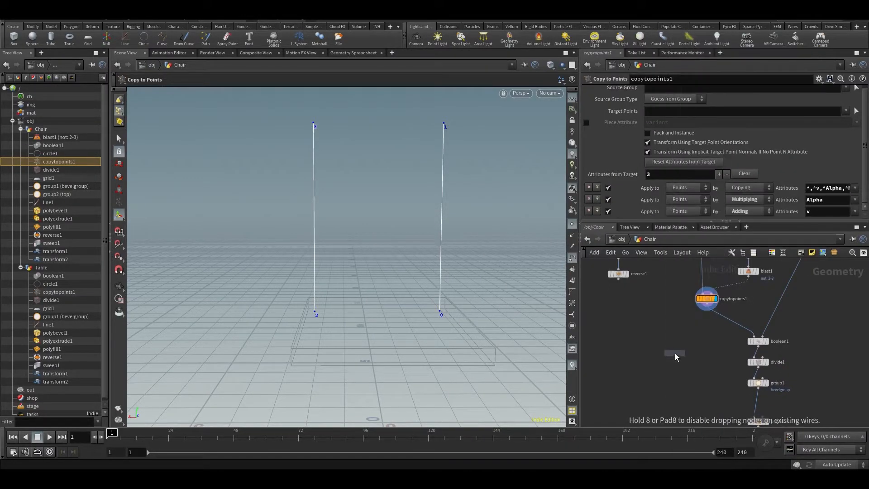
{"action": "left_click", "coordinate": [675, 352]}
{"action": "scroll", "coordinate": [677, 334], "scroll_direction": "up", "scroll_amount": 2}
{"action": "left_click", "coordinate": [718, 291]}
{"action": "left_click", "coordinate": [673, 354]}
{"action": "middle_click_drag", "start_coordinate": [492, 307], "coordinate": [444, 330]}
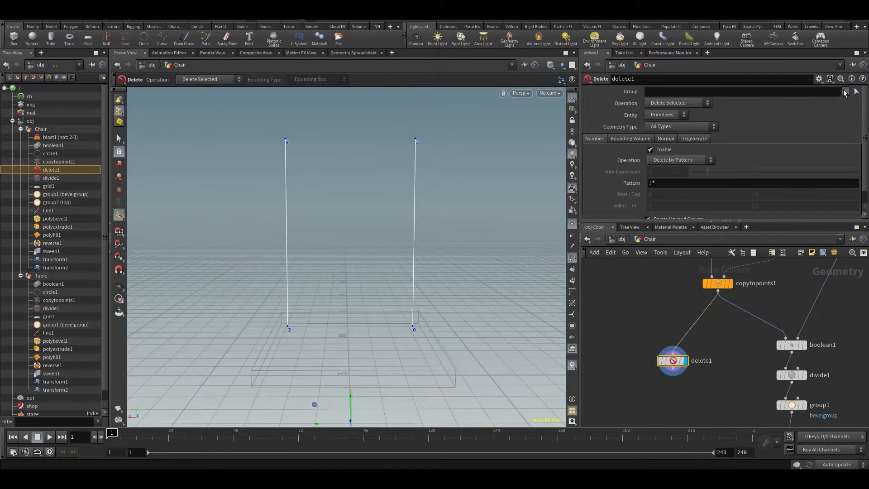
- Configure delete1 with the group top, entity Points and the Delete Non-Selected operation
{"action": "left_click", "coordinate": [663, 116]}
{"action": "left_click", "coordinate": [660, 128]}
{"action": "left_click", "coordinate": [669, 103]}
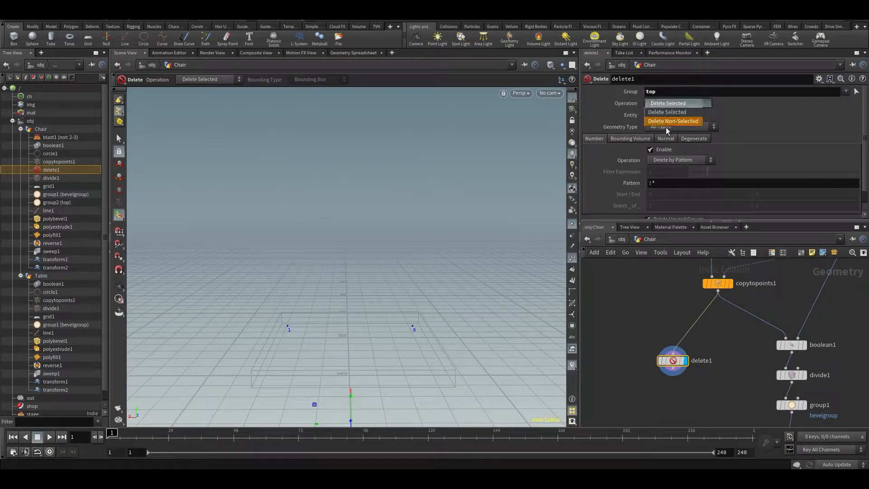
{"action": "left_click", "coordinate": [667, 122]}
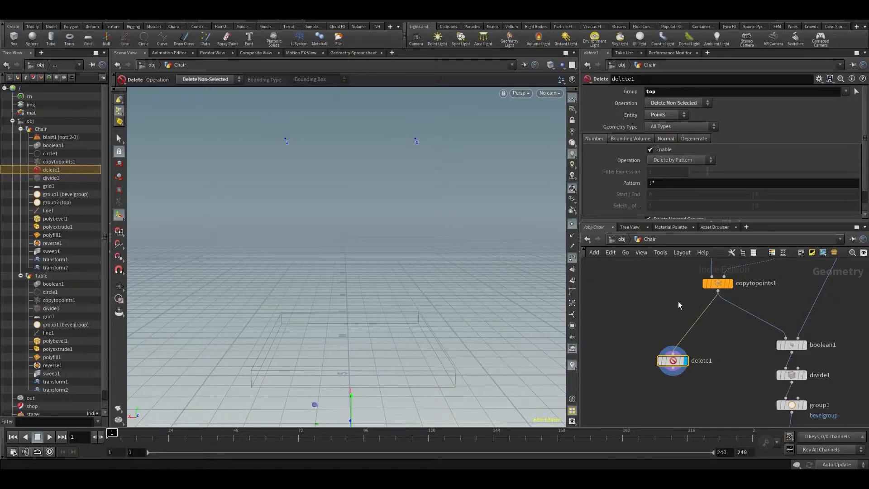
- Duplicate delete1 into a second Delete node fed by copytopoints1 and set the copy's operation to Delete Selected
{"action": "left_click_drag", "start_coordinate": [675, 363], "coordinate": [706, 353]}
{"action": "key", "text": "ctrl+c"}
{"action": "key", "text": "ctrl+v"}
{"action": "left_click", "coordinate": [671, 106]}
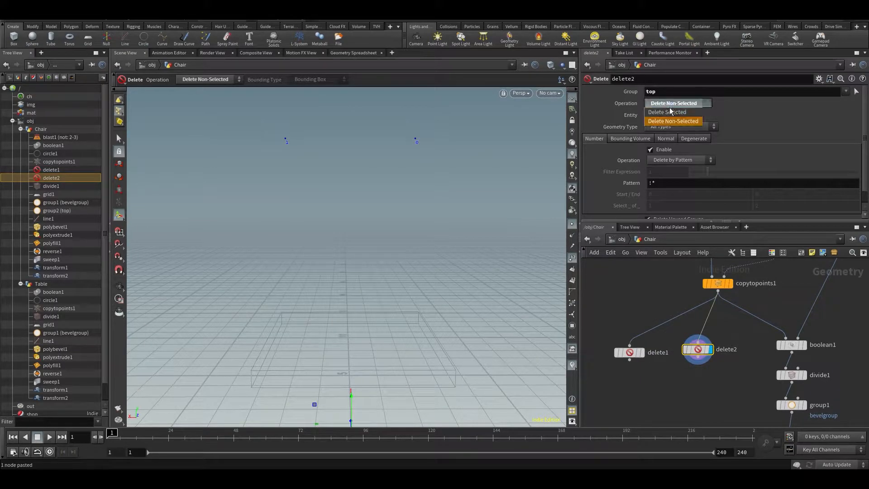
{"action": "left_click", "coordinate": [667, 112]}
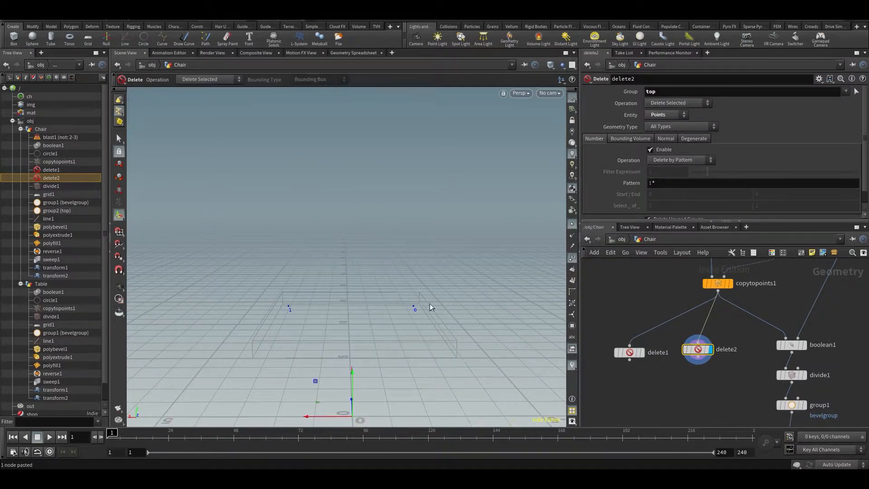
- Add an Add node, feed it from delete1 and display its result
{"action": "middle_click_drag", "start_coordinate": [610, 374], "coordinate": [650, 349]}
{"action": "scroll", "coordinate": [617, 351], "scroll_direction": "down", "scroll_amount": 2}
{"action": "key", "text": "Tab"}
{"action": "type", "text": "add"}
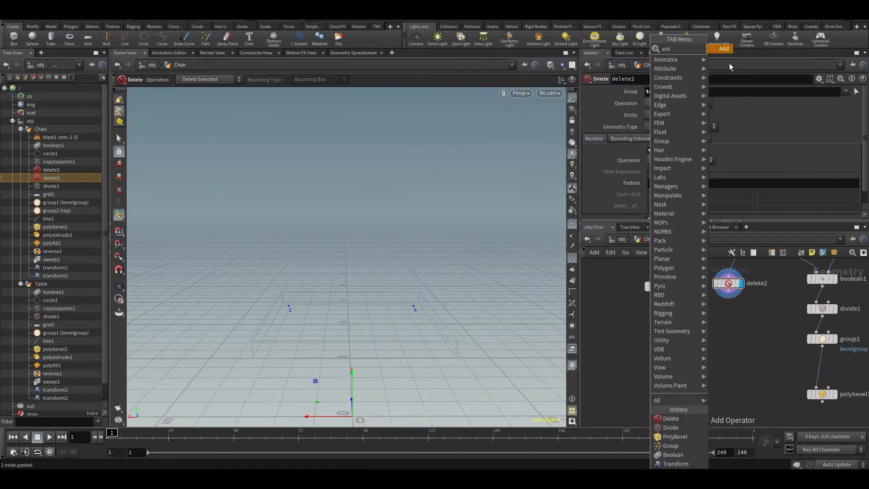
{"action": "left_click", "coordinate": [724, 50]}
{"action": "left_click", "coordinate": [656, 339]}
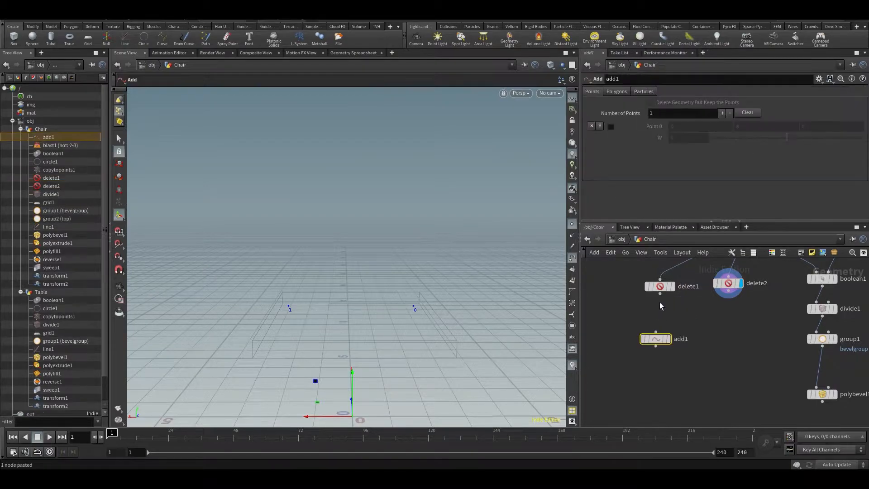
{"action": "left_click", "coordinate": [676, 271]}
{"action": "left_click_drag", "start_coordinate": [657, 327], "coordinate": [660, 295]}
{"action": "left_click", "coordinate": [673, 327]}
- Set add1 to create polygons by group so that all top points are joined into one line
{"action": "middle_click_drag", "start_coordinate": [449, 208], "coordinate": [444, 223], "text": "alt"}
{"action": "left_click_drag", "start_coordinate": [655, 340], "coordinate": [659, 332]}
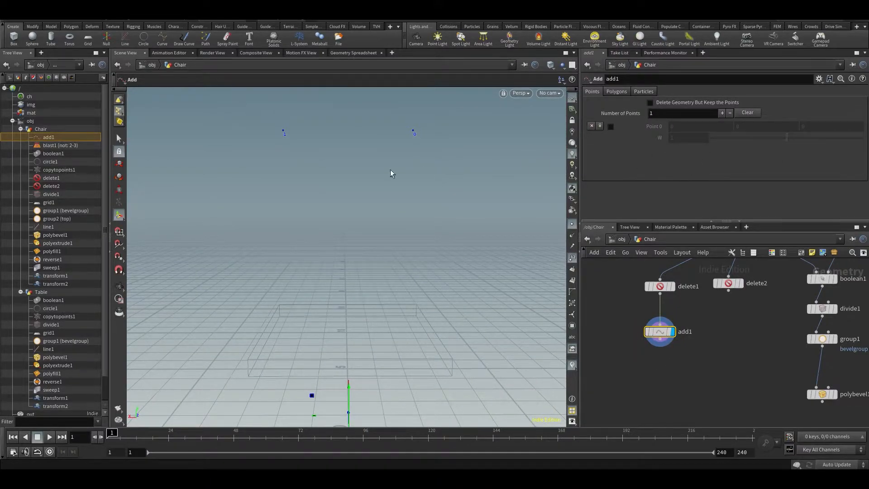
{"action": "left_click", "coordinate": [616, 92]}
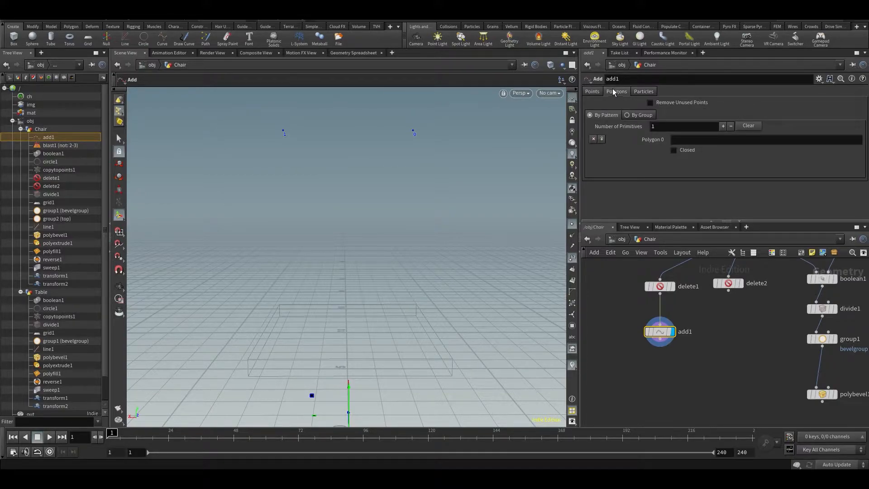
{"action": "left_click", "coordinate": [642, 118]}
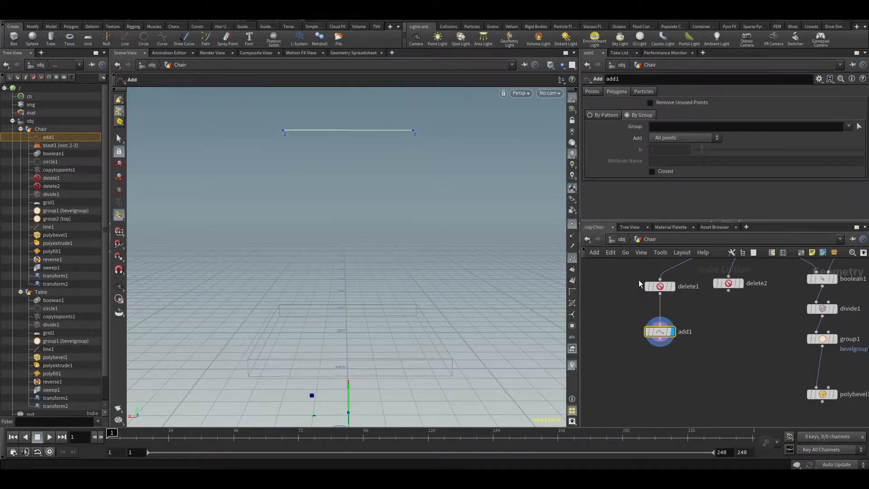
- Duplicate add1 into a second Add node fed by delete2 and display its result
{"action": "left_click_drag", "start_coordinate": [660, 333], "coordinate": [732, 335], "text": "alt"}
{"action": "left_click", "coordinate": [728, 290]}
{"action": "left_click", "coordinate": [729, 335]}
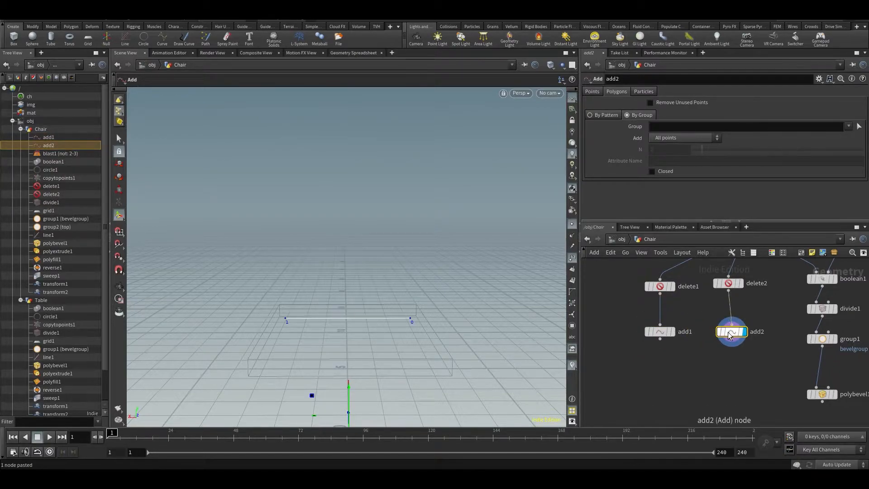
{"action": "mouse_move", "coordinate": [394, 337]}
{"action": "left_mouse_down", "text": "alt"}
{"action": "mouse_move", "coordinate": [349, 343]}
{"action": "mouse_move", "coordinate": [386, 322]}
{"action": "mouse_move", "coordinate": [404, 331]}
{"action": "left_mouse_up", "text": "alt"}
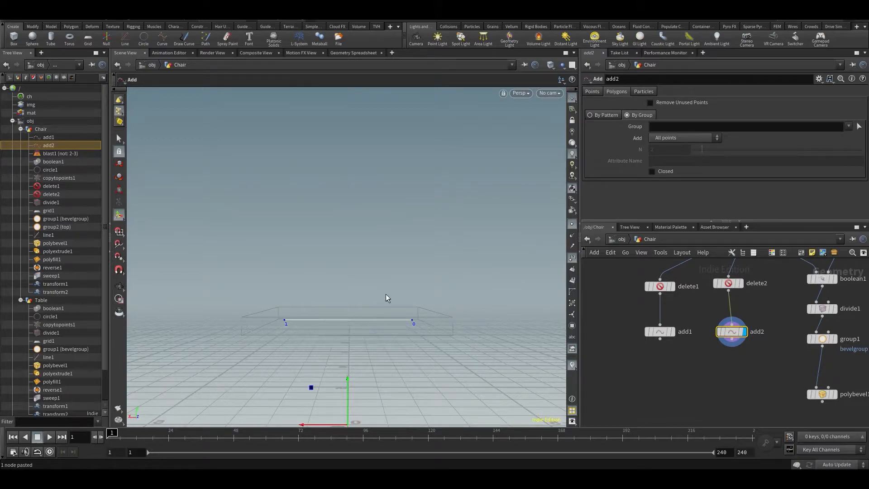
- Add a Merge node that combines add1 and add2, display it and place it closer below the two nodes
{"action": "scroll", "coordinate": [650, 362], "scroll_direction": "down", "scroll_amount": 2}
{"action": "key", "text": "Tab"}
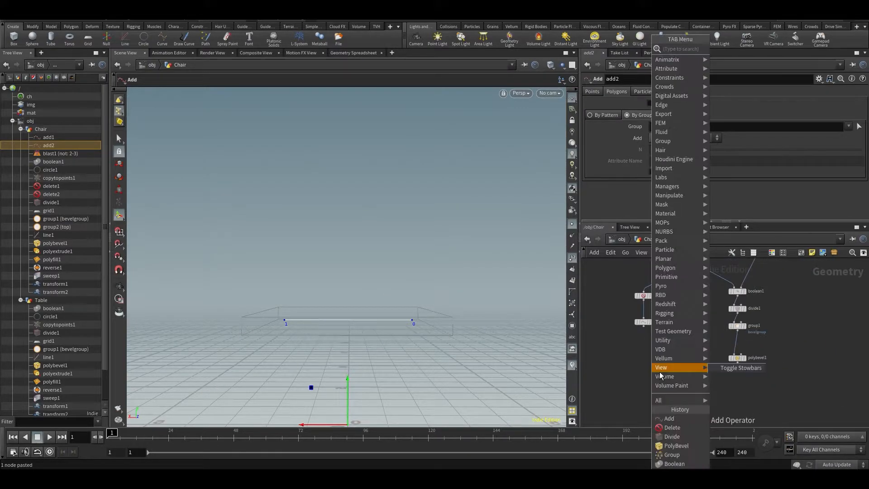
{"action": "key", "text": "Escape"}
{"action": "scroll", "coordinate": [659, 371], "scroll_direction": "up", "scroll_amount": 1}
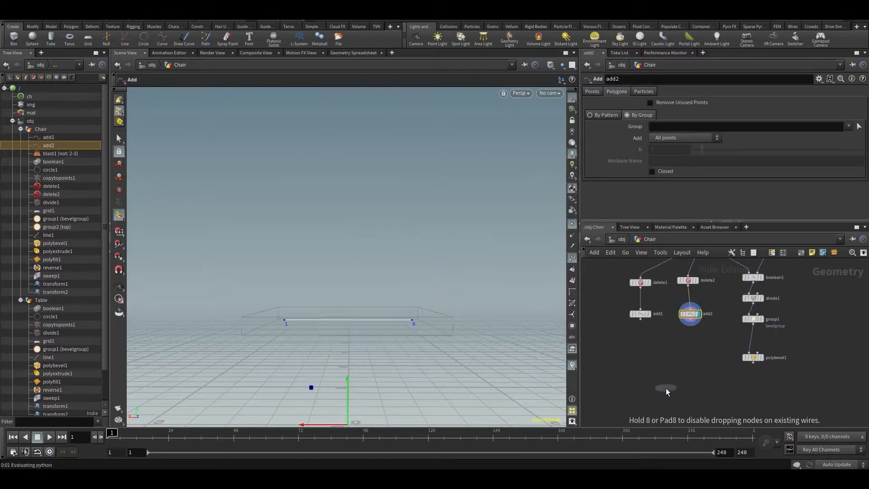
{"action": "left_click", "coordinate": [666, 388]}
{"action": "left_click_drag", "start_coordinate": [639, 323], "coordinate": [689, 322]}
{"action": "key", "text": "Escape"}
{"action": "mouse_move", "coordinate": [394, 270]}
{"action": "left_mouse_down"}
{"action": "mouse_move", "coordinate": [275, 305]}
{"action": "mouse_move", "coordinate": [216, 334]}
{"action": "mouse_move", "coordinate": [372, 276]}
{"action": "mouse_move", "coordinate": [413, 303]}
{"action": "mouse_move", "coordinate": [363, 293]}
{"action": "mouse_move", "coordinate": [403, 252]}
{"action": "mouse_move", "coordinate": [300, 266]}
{"action": "mouse_move", "coordinate": [291, 305]}
{"action": "mouse_move", "coordinate": [382, 281]}
{"action": "mouse_move", "coordinate": [399, 253]}
{"action": "mouse_move", "coordinate": [403, 265]}
{"action": "left_mouse_up"}
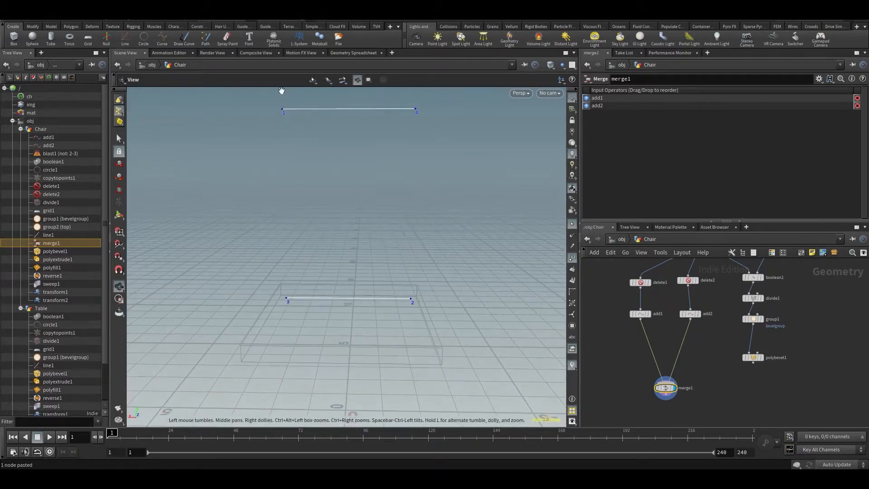
{"action": "middle_click_drag", "start_coordinate": [341, 169], "coordinate": [366, 210]}
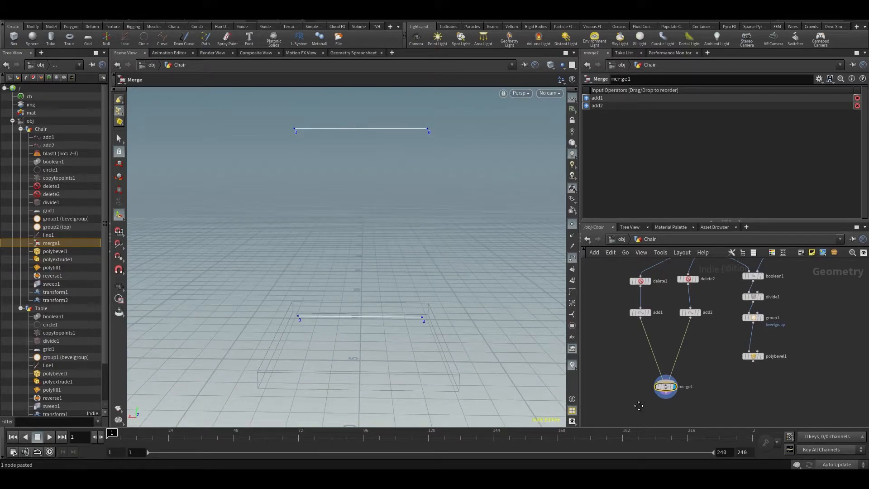
{"action": "middle_click_drag", "start_coordinate": [640, 403], "coordinate": [637, 393]}
{"action": "left_click_drag", "start_coordinate": [661, 377], "coordinate": [662, 352]}
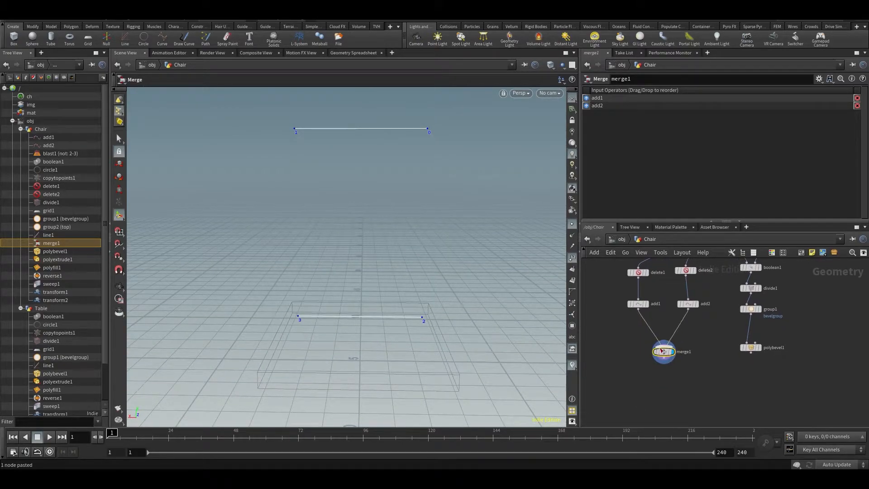
- Try a Skin node after merge1 to form a surface between the top and bottom lines
{"action": "middle_click_drag", "start_coordinate": [696, 410], "coordinate": [693, 391]}
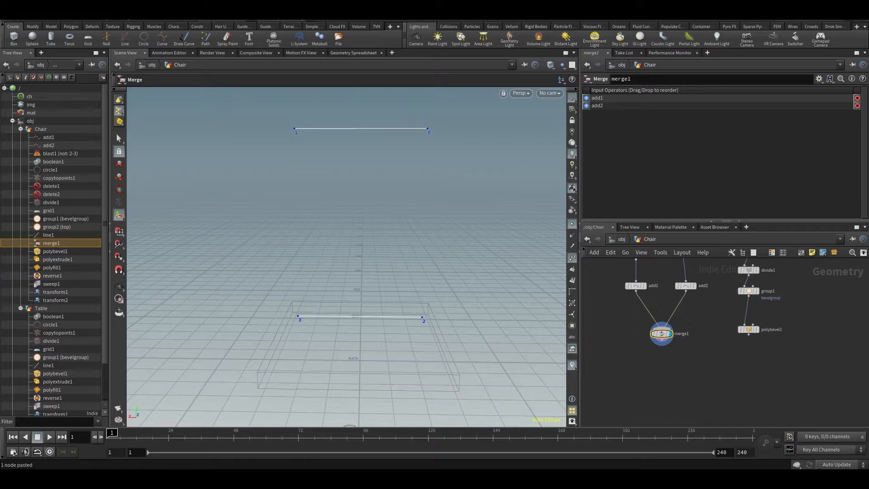
{"action": "key", "text": "Tab"}
{"action": "type", "text": "skin"}
{"action": "key", "text": "Return"}
{"action": "key", "text": "Escape"}
{"action": "left_click_drag", "start_coordinate": [254, 136], "coordinate": [147, 208]}
{"action": "key", "text": "Return"}
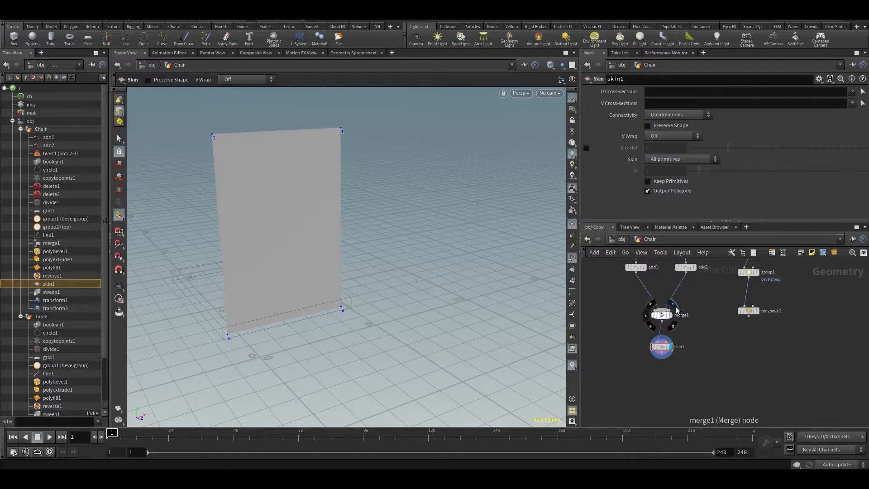
- Display merge1 and bridge the top line to the bottom line with the PolyBridge tool
{"action": "left_click", "coordinate": [677, 309]}
{"action": "left_click", "coordinate": [661, 314]}
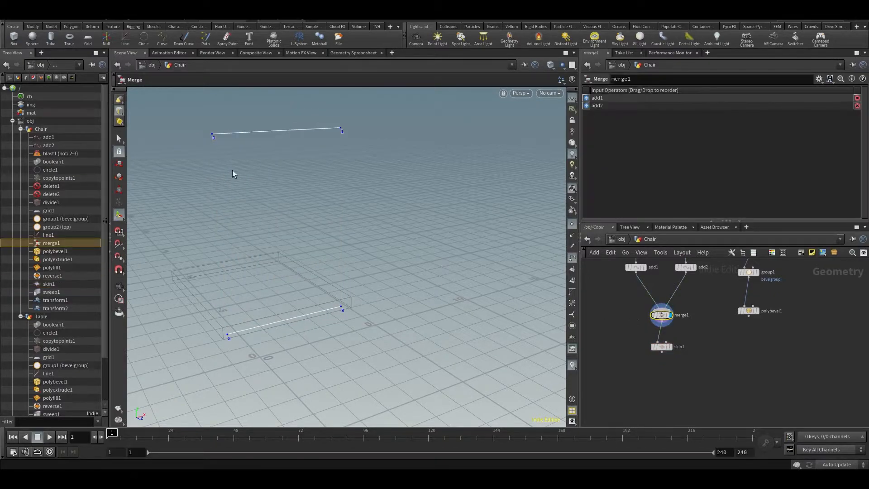
{"action": "key", "text": "s"}
{"action": "left_click", "coordinate": [272, 125]}
{"action": "key", "text": "Tab"}
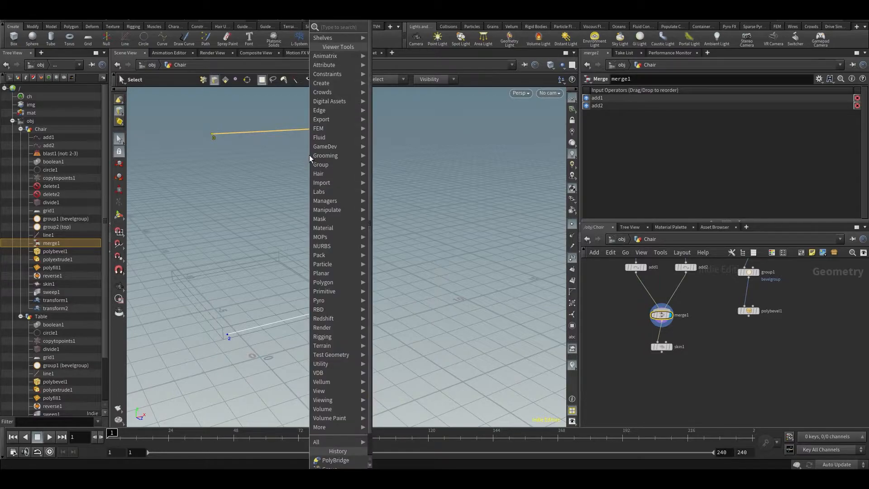
{"action": "type", "text": "polybridge"}
{"action": "key", "text": "Return"}
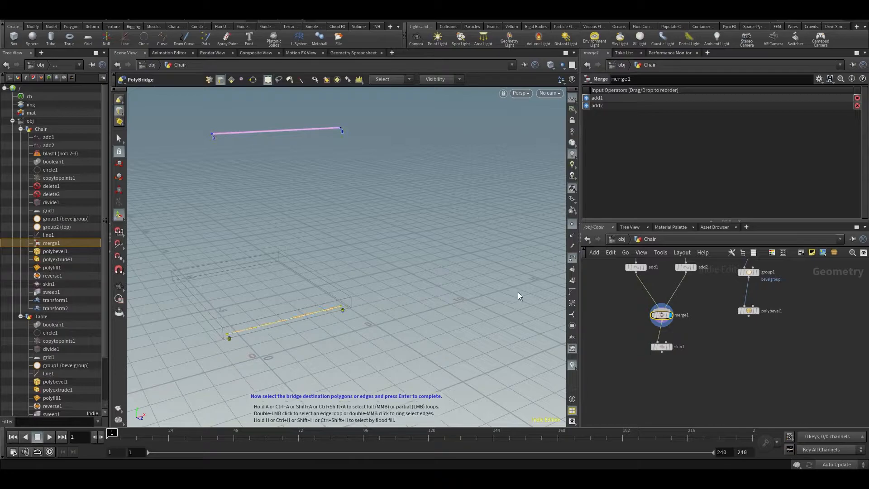
{"action": "key", "text": "Return"}
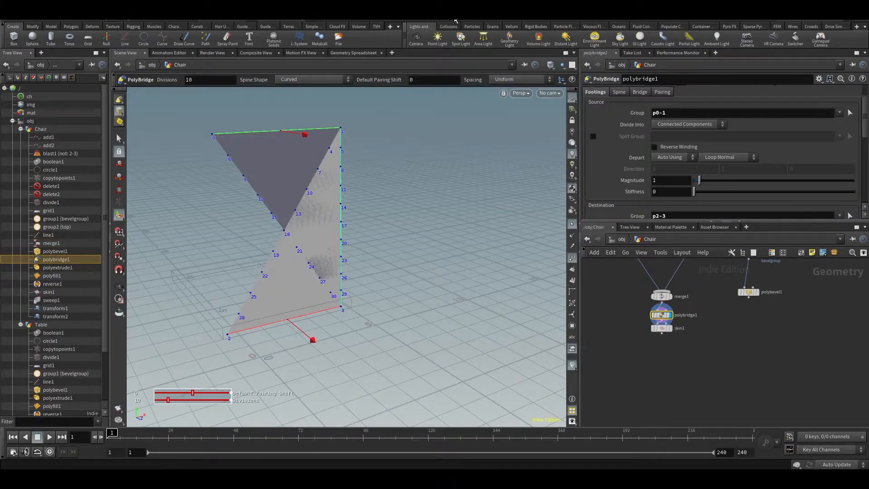
- Enable Reverse Winding for the source of polybridge1 to untwist the backrest surface
{"action": "key", "text": "Escape"}
{"action": "left_click_drag", "start_coordinate": [401, 209], "coordinate": [281, 213]}
{"action": "key", "text": "Return"}
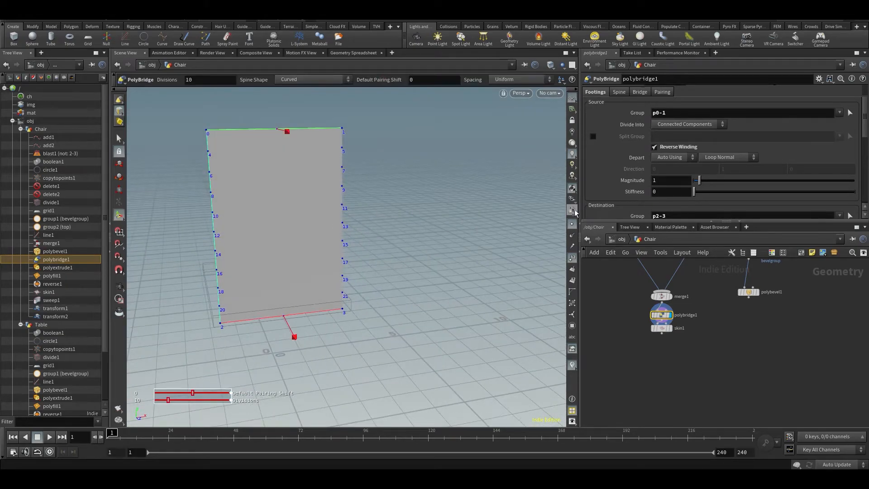
{"action": "left_click_drag", "start_coordinate": [393, 263], "coordinate": [304, 245], "text": "alt"}
{"action": "middle_click_drag", "start_coordinate": [307, 264], "coordinate": [350, 268], "text": "alt"}
- Move skin1 away from polybridge1 and delete it
{"action": "left_click_drag", "start_coordinate": [661, 327], "coordinate": [682, 344]}
{"action": "key", "text": "Escape"}
{"action": "left_click_drag", "start_coordinate": [275, 184], "coordinate": [316, 185], "text": "alt"}
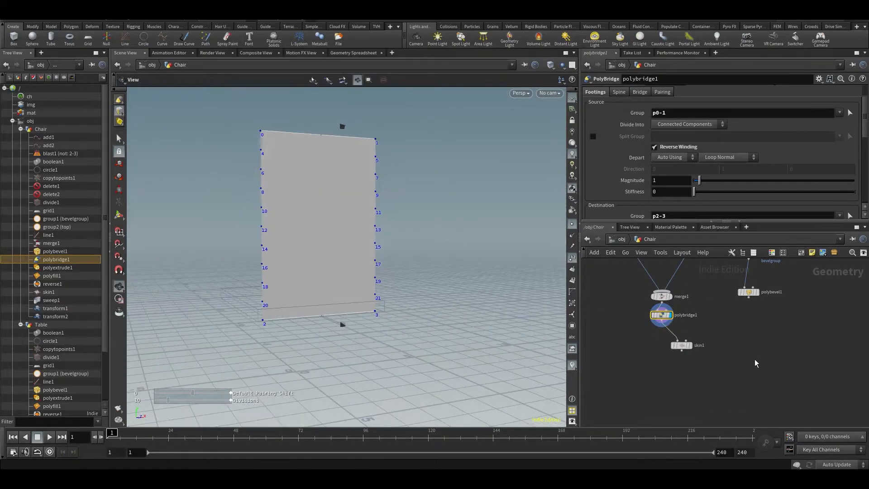
{"action": "left_click_drag", "start_coordinate": [645, 376], "coordinate": [702, 347]}
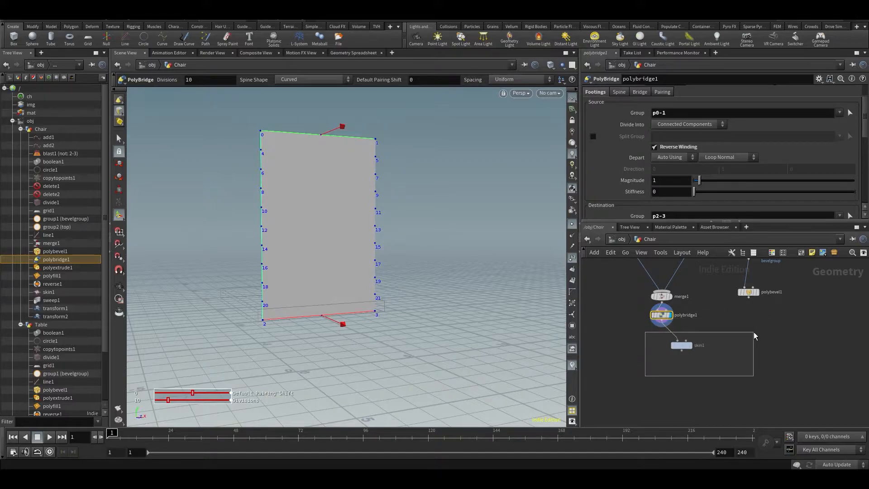
{"action": "key", "text": "Delete"}
{"action": "left_click_drag", "start_coordinate": [470, 248], "coordinate": [516, 233]}
{"action": "key", "text": "Return"}
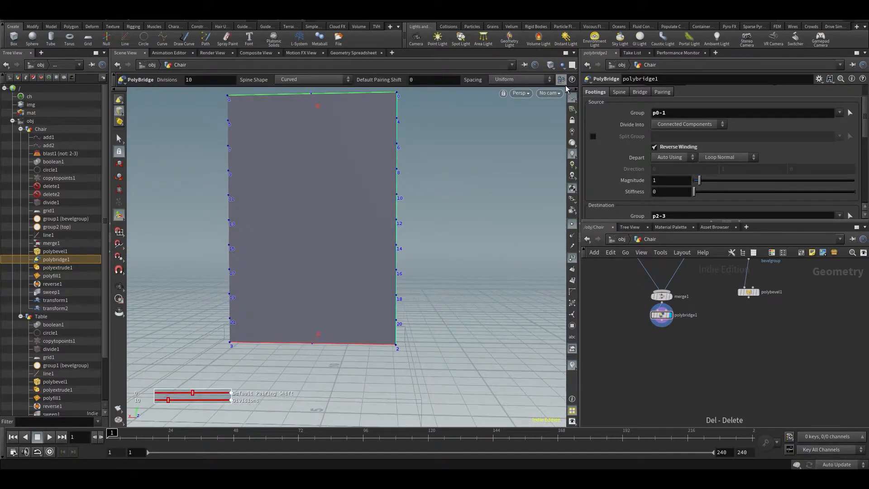
- Switch the viewport to a shaded mode that also shows the wireframe edges
{"action": "left_click", "coordinate": [551, 65]}
{"action": "left_click", "coordinate": [558, 157]}
{"action": "mouse_move", "coordinate": [407, 177]}
{"action": "left_mouse_down", "text": "alt"}
{"action": "mouse_move", "coordinate": [291, 194]}
{"action": "mouse_move", "coordinate": [82, 181]}
{"action": "mouse_move", "coordinate": [336, 199]}
{"action": "mouse_move", "coordinate": [205, 178]}
{"action": "left_mouse_up", "text": "alt"}
- Insert a Transform node between add2 and merge1 while keeping polybridge1 displayed
{"action": "middle_click_drag", "start_coordinate": [719, 309], "coordinate": [713, 358]}
{"action": "mouse_move", "coordinate": [674, 296]}
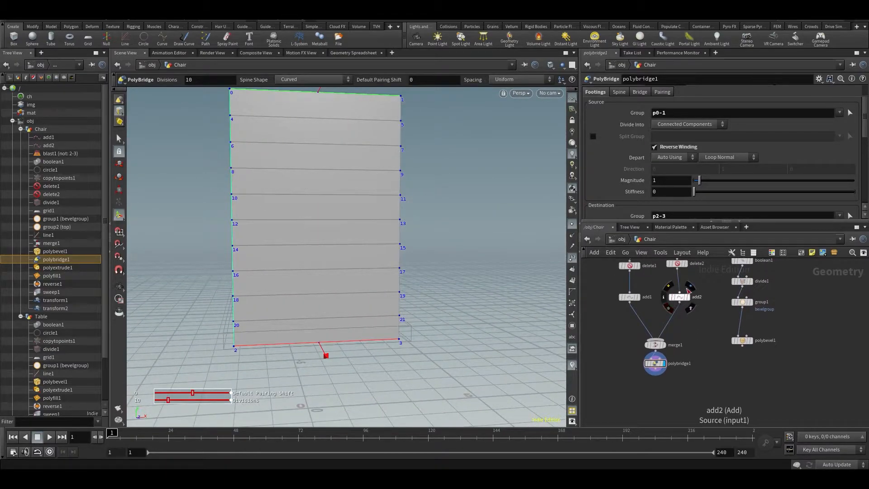
{"action": "key", "text": "Tab"}
{"action": "type", "text": "trans"}
{"action": "key", "text": "Return"}
{"action": "scroll", "coordinate": [685, 314], "scroll_direction": "up", "scroll_amount": 3}
{"action": "left_click", "coordinate": [684, 314]}
{"action": "mouse_move", "coordinate": [684, 323]}
{"action": "left_mouse_down"}
{"action": "mouse_move", "coordinate": [666, 326]}
{"action": "mouse_move", "coordinate": [678, 325]}
{"action": "left_mouse_up"}
{"action": "left_click_drag", "start_coordinate": [408, 328], "coordinate": [322, 258], "text": "alt"}
{"action": "key", "text": "Return"}
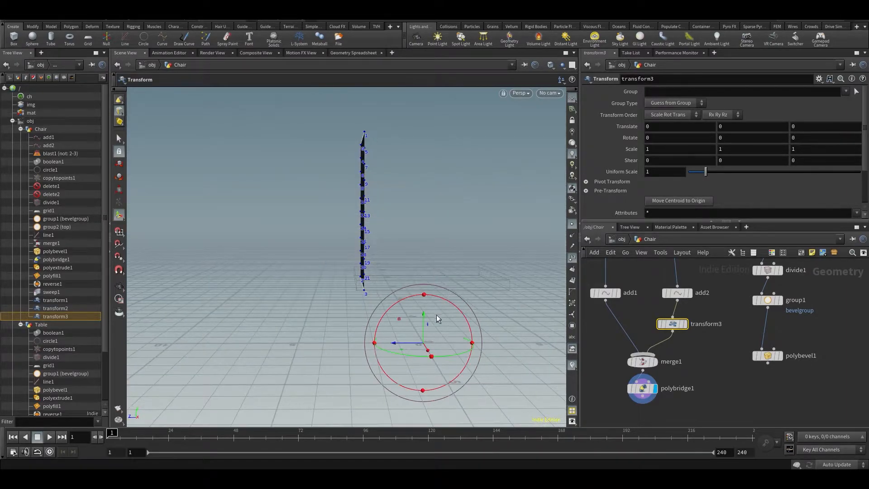
- Try moving the bottom line with transform3 and undo the move
{"action": "left_click_drag", "start_coordinate": [421, 319], "coordinate": [410, 243]}
{"action": "key", "text": "ctrl+z"}
- Set the Spine Shape of polybridge1 to Straight
{"action": "left_click", "coordinate": [642, 388]}
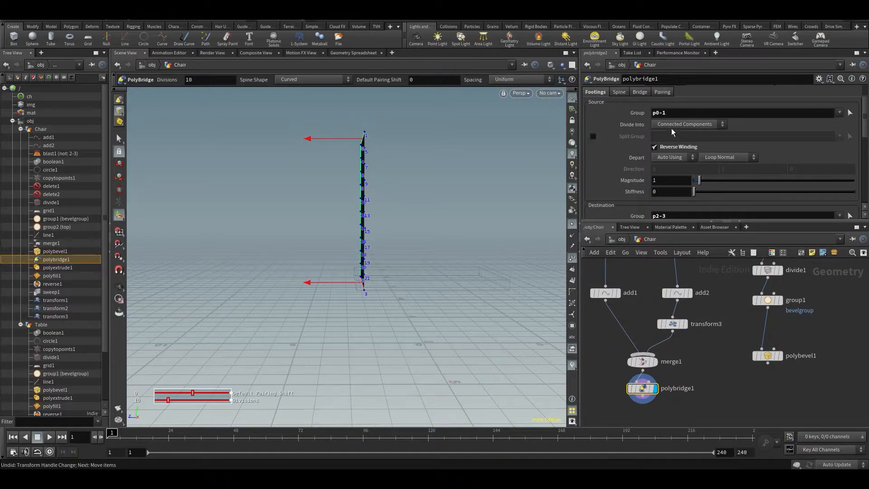
{"action": "scroll", "coordinate": [745, 145], "scroll_direction": "up", "scroll_amount": 3}
{"action": "left_click", "coordinate": [673, 107]}
{"action": "left_click", "coordinate": [670, 113]}
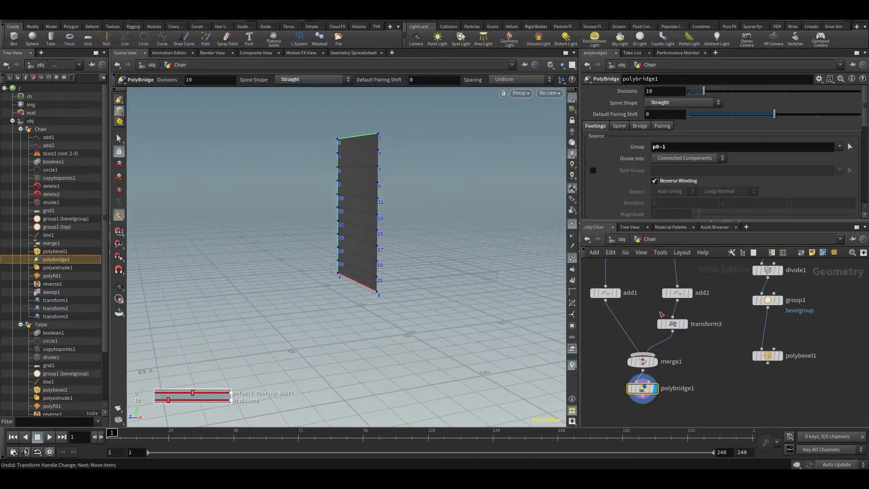
- Test the straight bridge by moving the bottom line through transform3, and undo that move
{"action": "left_click", "coordinate": [672, 324]}
{"action": "left_click_drag", "start_coordinate": [410, 310], "coordinate": [440, 264]}
{"action": "key", "text": "ctrl+z"}
{"action": "left_click_drag", "start_coordinate": [465, 301], "coordinate": [486, 312], "text": "alt"}
{"action": "key", "text": "Return"}
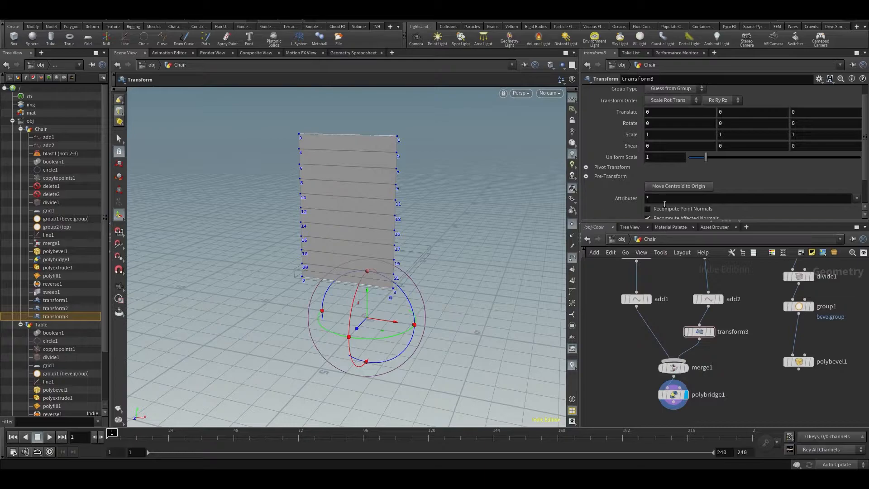
- Move the transform3 centroid to the origin and set its Pivot Translate to 0, 2.4463369846343994, 2.4568264484405518 at the bottom line
{"action": "left_click", "coordinate": [702, 187]}
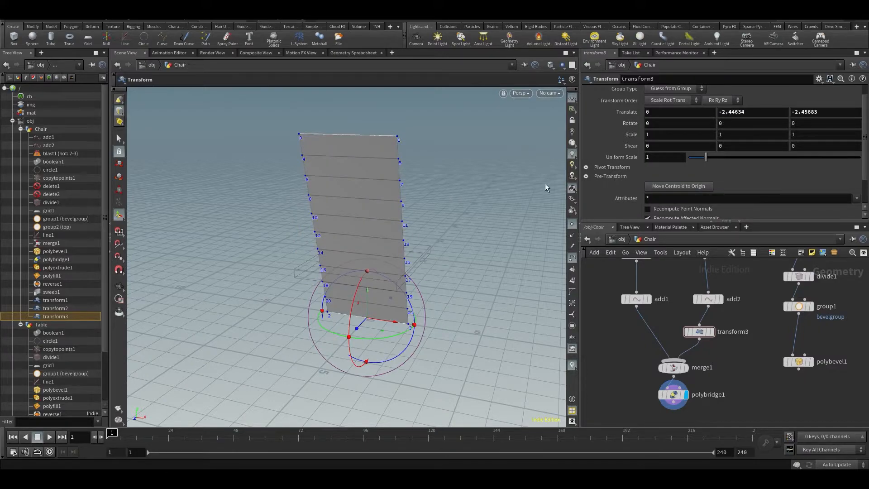
{"action": "left_click", "coordinate": [586, 167]}
{"action": "key", "text": "Escape"}
{"action": "left_click_drag", "start_coordinate": [339, 277], "coordinate": [301, 270]}
{"action": "key", "text": "Return"}
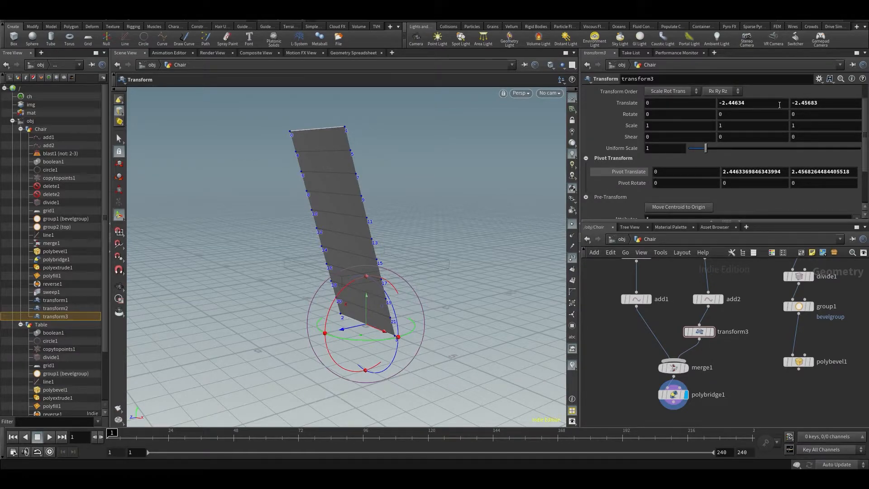
- Set the Y and Z Translate values of transform3 to 0
{"action": "left_click", "coordinate": [781, 106]}
{"action": "type", "text": "0"}
{"action": "key", "text": "Tab"}
{"action": "type", "text": "0"}
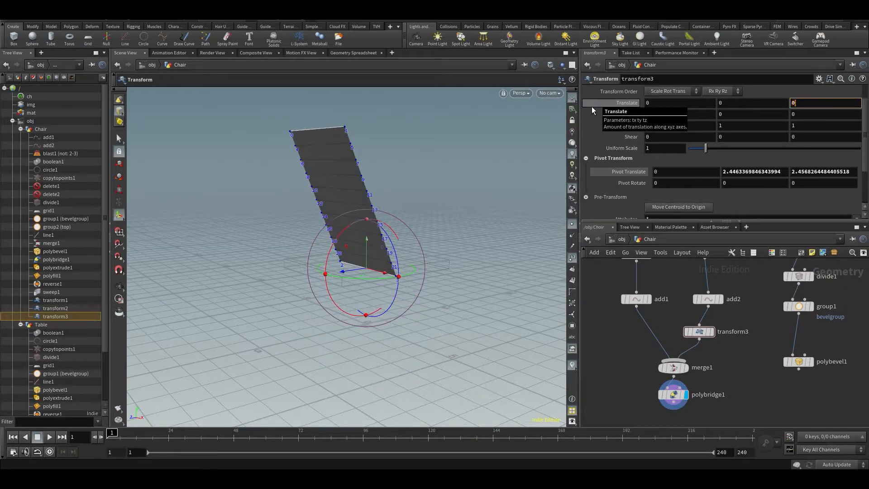
{"action": "key", "text": "Return"}
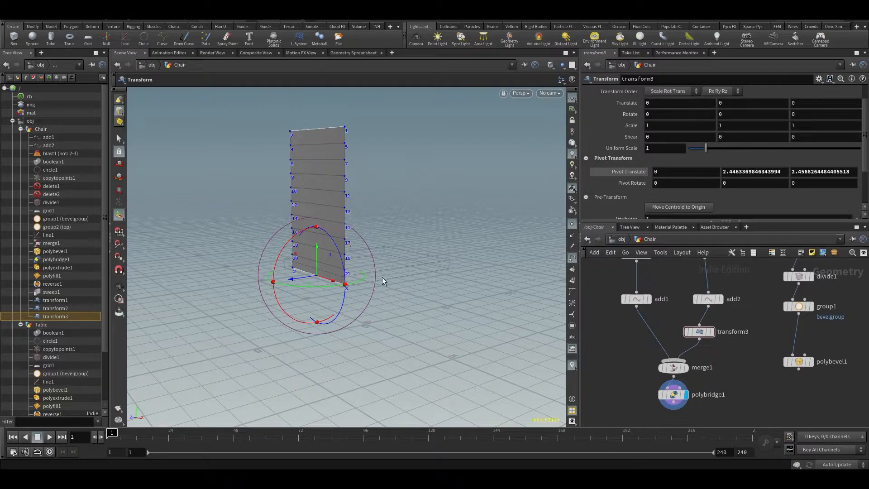
- Try shifting the bottom line with the re-centred transform3 handle and undo the change
{"action": "key", "text": "Escape"}
{"action": "left_click_drag", "start_coordinate": [441, 154], "coordinate": [421, 274]}
{"action": "left_click_drag", "start_coordinate": [322, 256], "coordinate": [299, 240]}
{"action": "key", "text": "ctrl+z"}
- Try different Z scales for the seat grid in transform1, leaving the scale at about 0.77
{"action": "scroll", "coordinate": [777, 304], "scroll_direction": "down", "scroll_amount": 5}
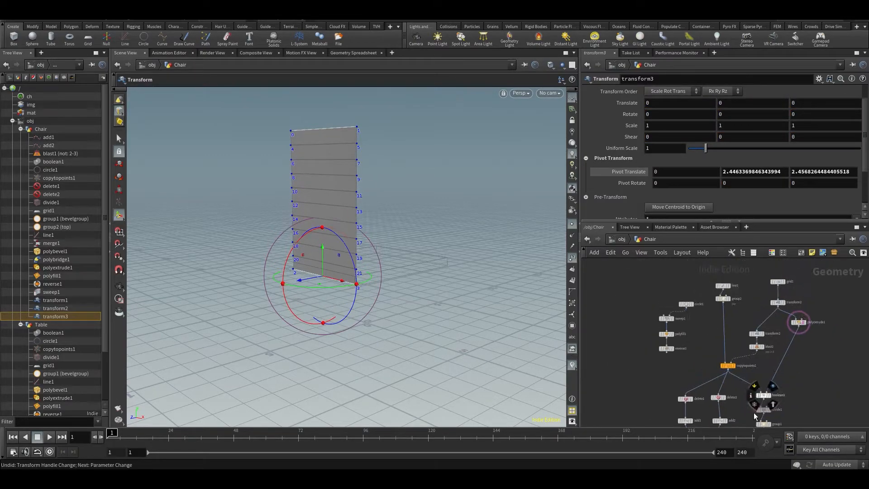
{"action": "left_click", "coordinate": [778, 303]}
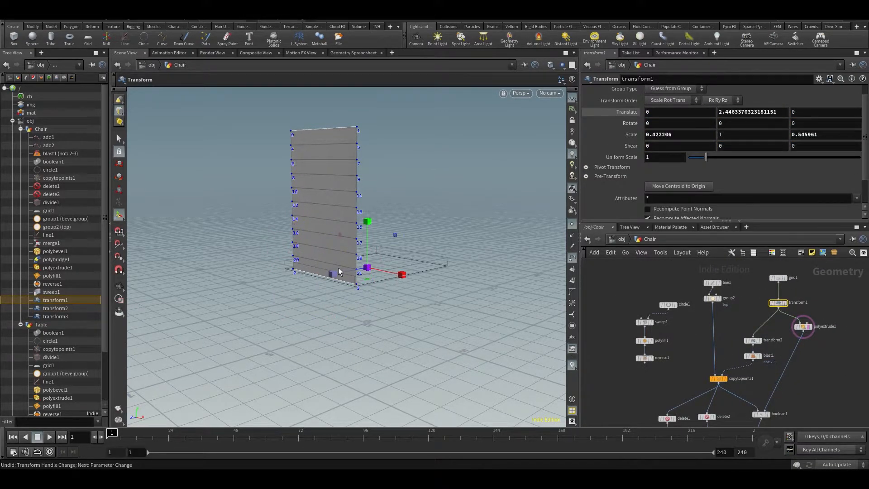
{"action": "left_click_drag", "start_coordinate": [332, 277], "coordinate": [423, 284]}
{"action": "key", "text": "ctrl+z"}
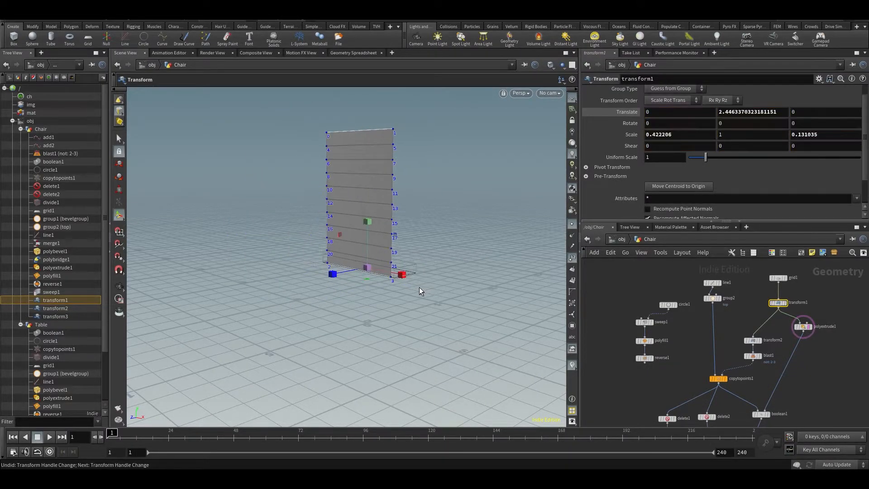
{"action": "left_click_drag", "start_coordinate": [333, 277], "coordinate": [140, 343]}
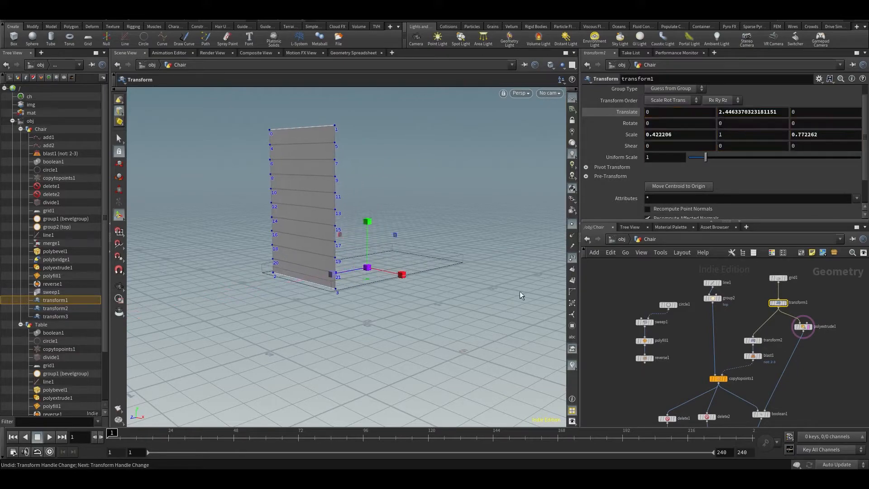
- Try re-centring transform3 by moving its centroid to the origin, and undo the translation
{"action": "middle_click_drag", "start_coordinate": [690, 389], "coordinate": [688, 288]}
{"action": "scroll", "coordinate": [683, 355], "scroll_direction": "up", "scroll_amount": 2}
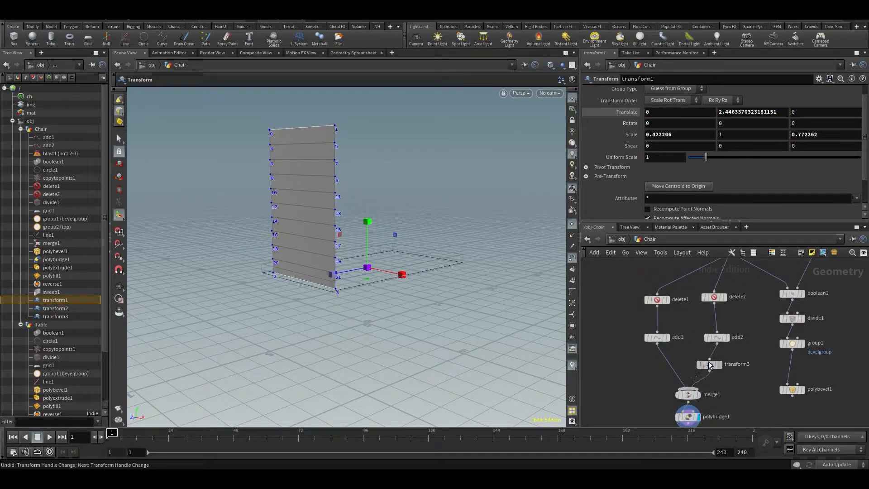
{"action": "left_click", "coordinate": [710, 365]}
{"action": "left_click_drag", "start_coordinate": [354, 266], "coordinate": [300, 305], "text": "alt"}
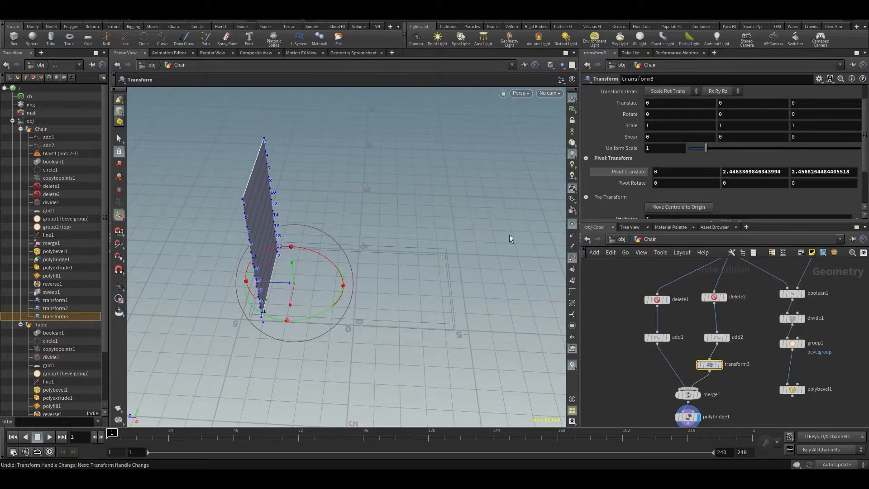
{"action": "left_click", "coordinate": [673, 207]}
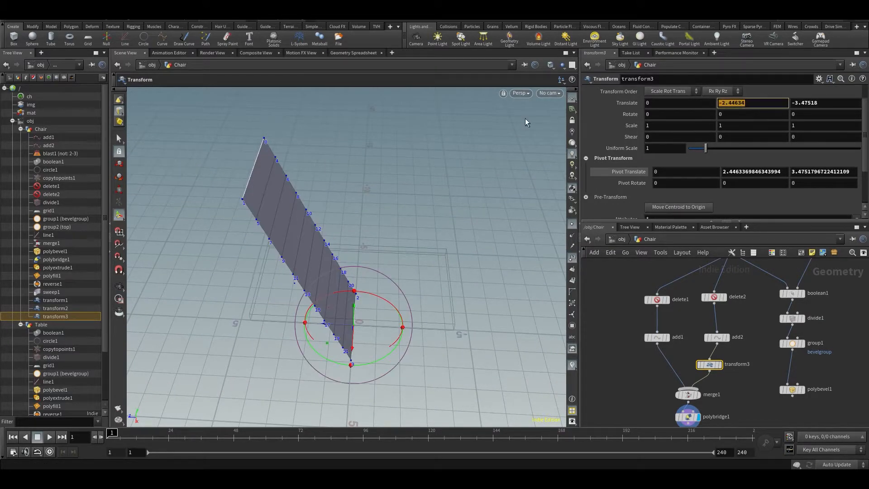
{"action": "key", "text": "ctrl+z"}
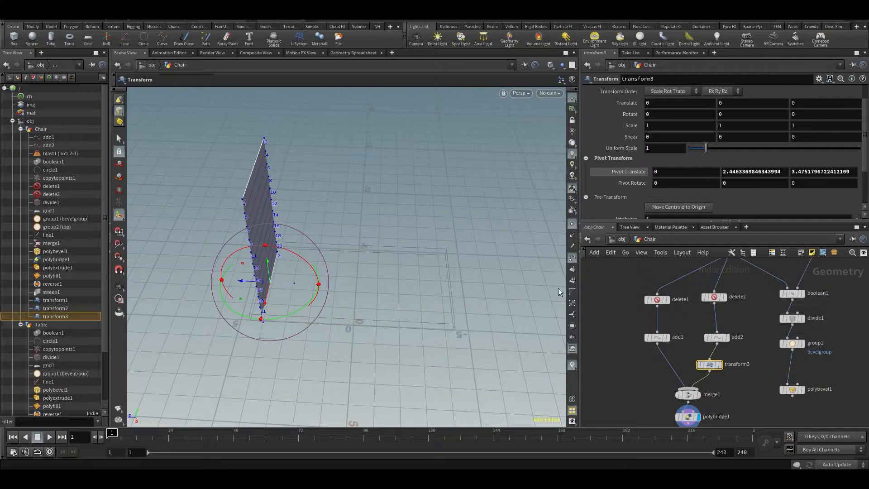
- Shorten the seat grid along Z in transform1 and compare the bottom line's position with the transform3 pivot handle
{"action": "left_click_drag", "start_coordinate": [307, 305], "coordinate": [370, 270], "text": "alt"}
{"action": "middle_click_drag", "start_coordinate": [753, 319], "coordinate": [723, 407]}
{"action": "middle_click_drag", "start_coordinate": [754, 335], "coordinate": [749, 403]}
{"action": "left_click", "coordinate": [783, 287]}
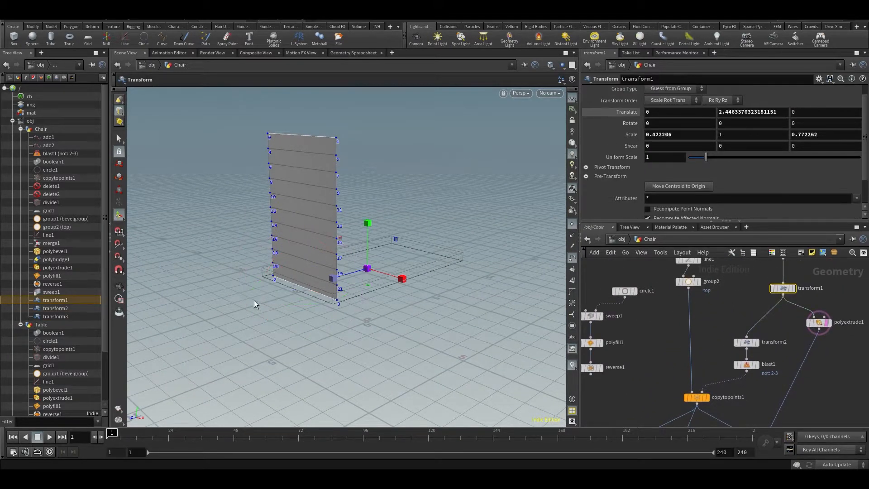
{"action": "left_click_drag", "start_coordinate": [336, 277], "coordinate": [442, 284]}
{"action": "middle_click_drag", "start_coordinate": [593, 406], "coordinate": [705, 349]}
{"action": "middle_click_drag", "start_coordinate": [633, 386], "coordinate": [629, 332]}
{"action": "left_click_drag", "start_coordinate": [748, 378], "coordinate": [708, 346]}
{"action": "left_click_drag", "start_coordinate": [246, 288], "coordinate": [242, 305], "text": "alt"}
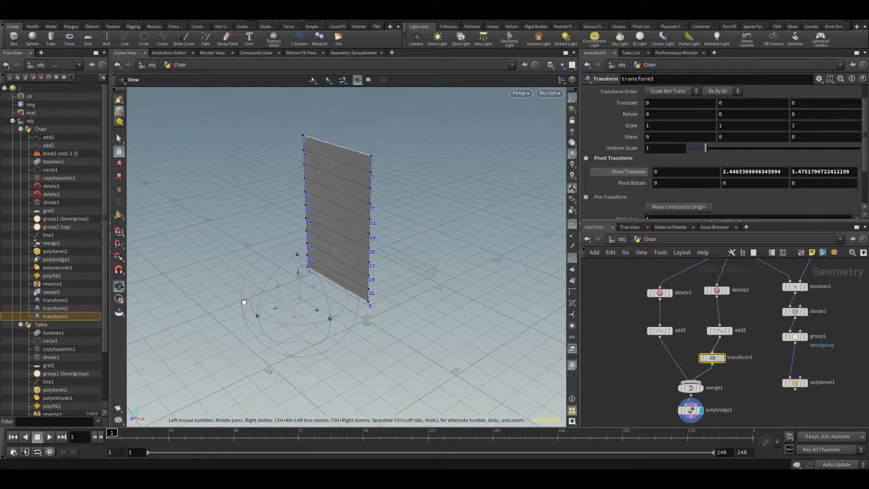
{"action": "key", "text": "t"}
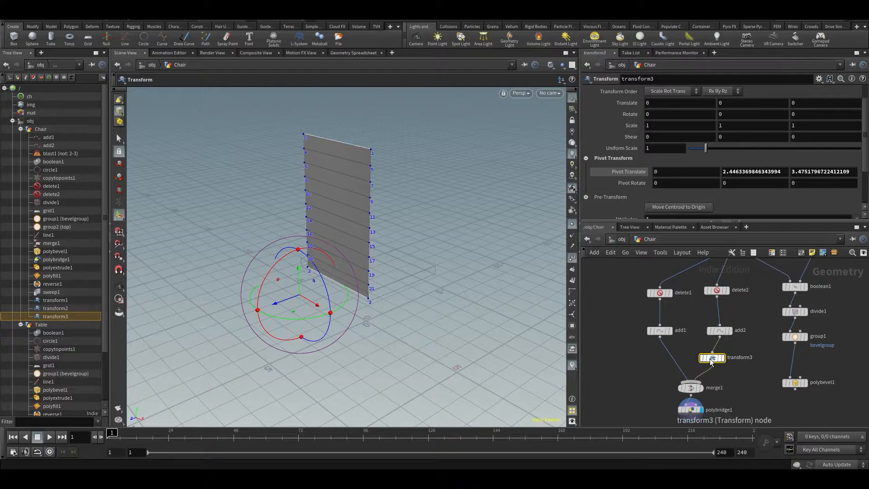
- Delete transform3 and insert a fresh Transform node between add2 and merge1
{"action": "key", "text": "Delete"}
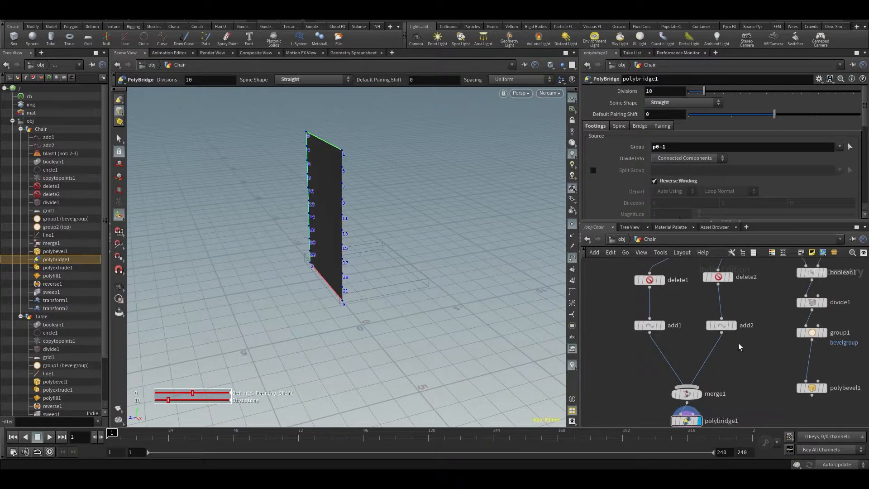
{"action": "key", "text": "Tab"}
{"action": "type", "text": "trans"}
{"action": "key", "text": "Return"}
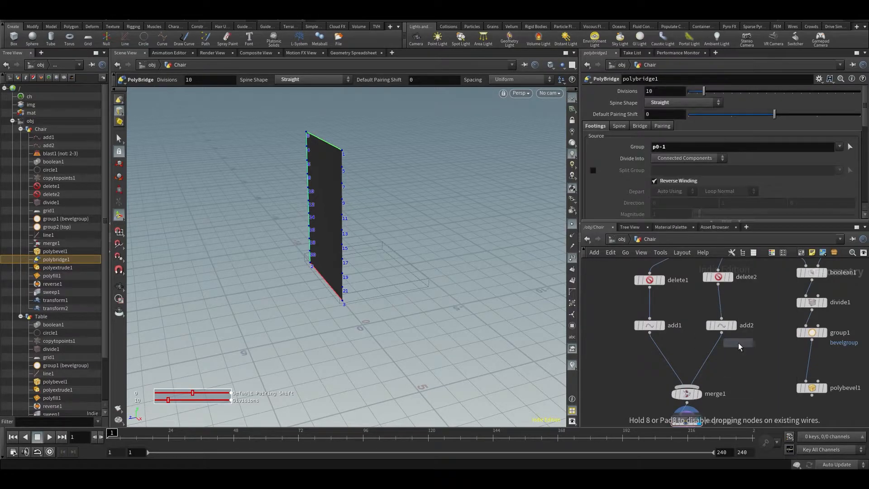
{"action": "left_click", "coordinate": [725, 359]}
{"action": "left_click_drag", "start_coordinate": [725, 359], "coordinate": [720, 362]}
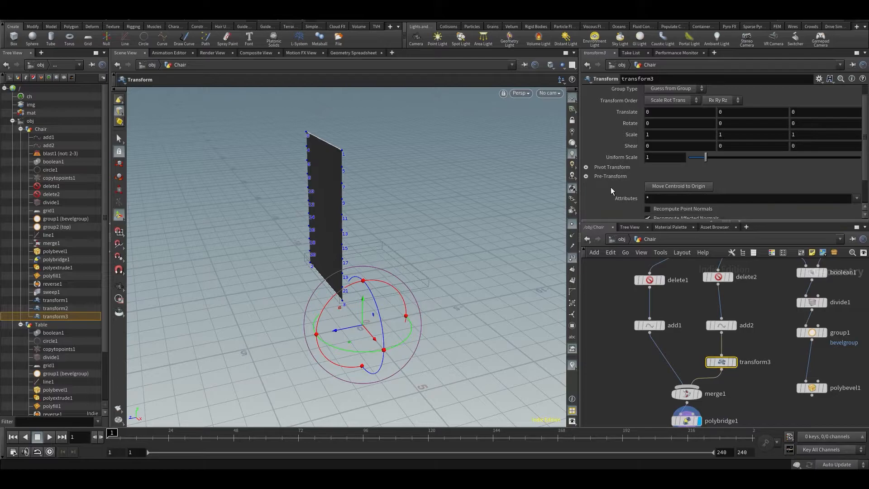
- Expand the Pivot Transform parameters of the new transform3 node
{"action": "scroll", "coordinate": [599, 175], "scroll_direction": "up", "scroll_amount": 1}
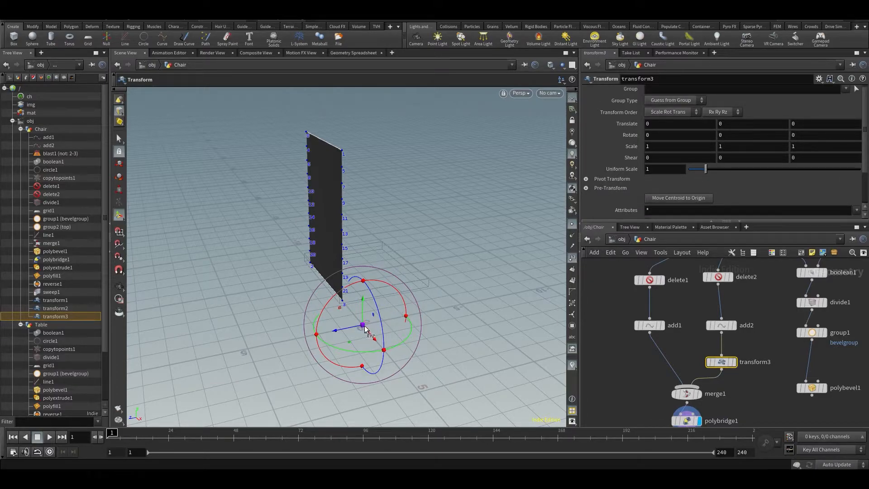
{"action": "left_click", "coordinate": [586, 179]}
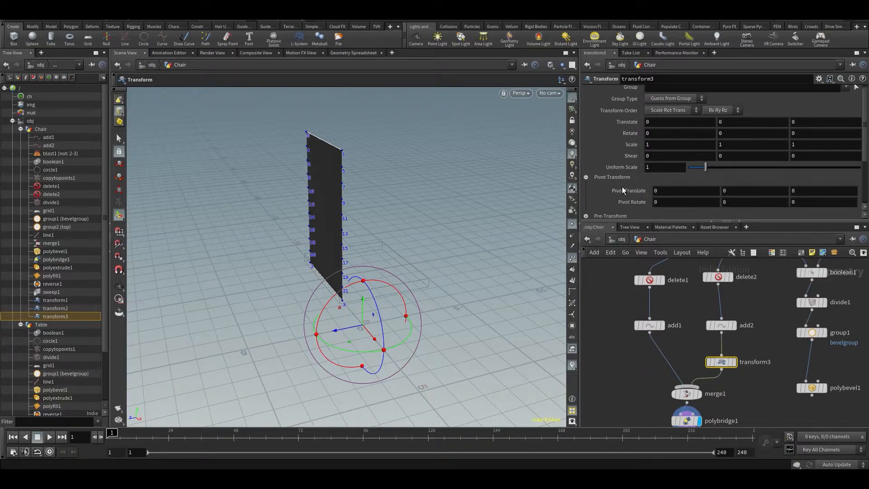
{"action": "left_click", "coordinate": [586, 179]}
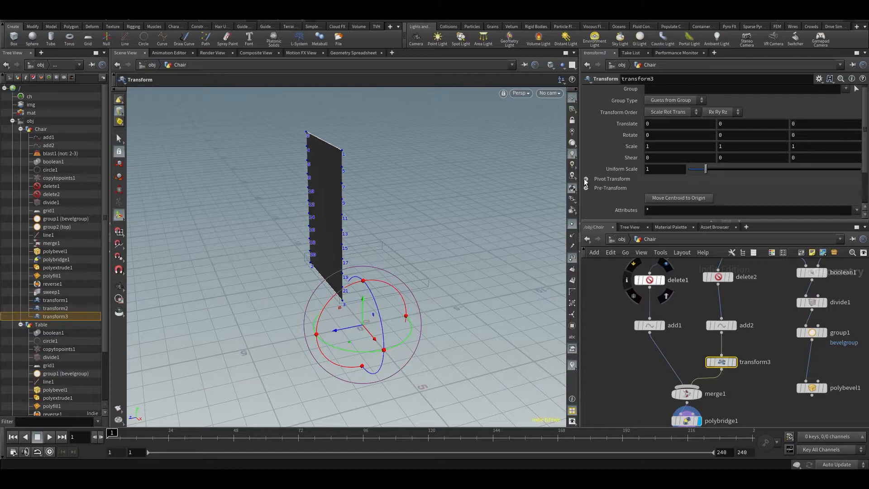
{"action": "left_click", "coordinate": [585, 179]}
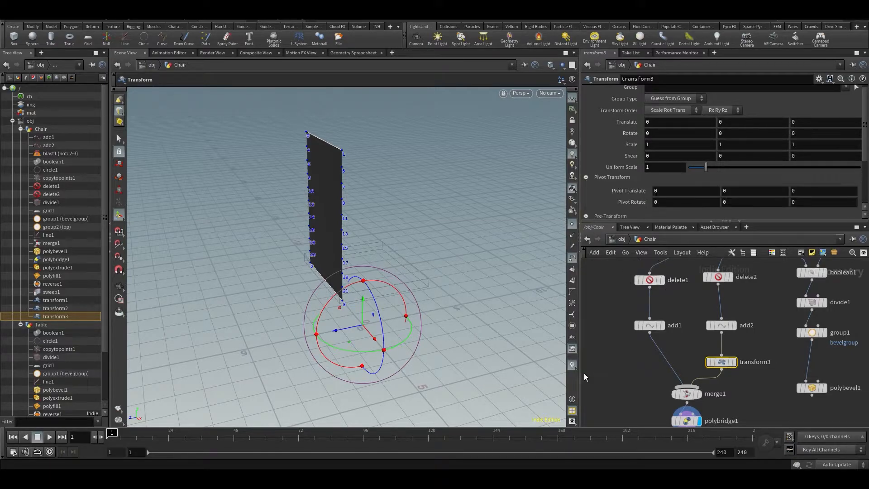
- Move merge1 and transform3 lower in the network to free space below add2
{"action": "middle_click_drag", "start_coordinate": [706, 405], "coordinate": [712, 363]}
{"action": "left_click_drag", "start_coordinate": [695, 350], "coordinate": [696, 392], "text": "ctrl"}
{"action": "middle_click_drag", "start_coordinate": [757, 344], "coordinate": [755, 368]}
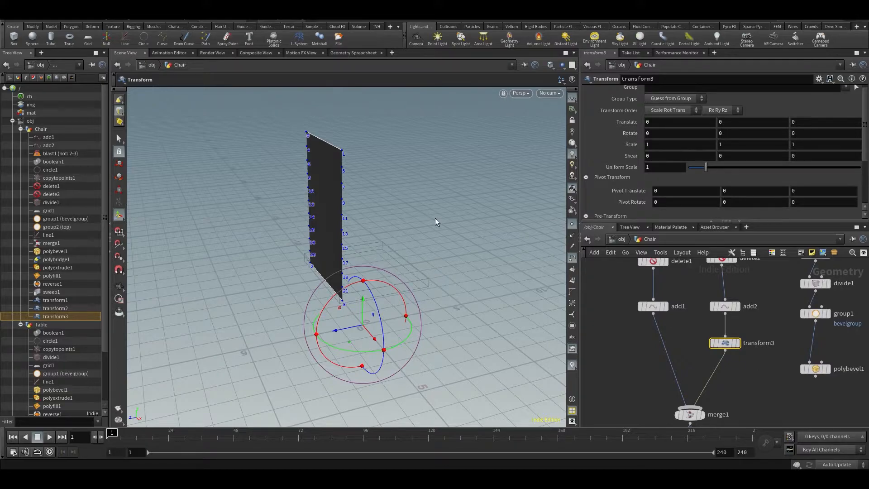
{"action": "key", "text": "Escape"}
{"action": "left_click_drag", "start_coordinate": [342, 365], "coordinate": [357, 251]}
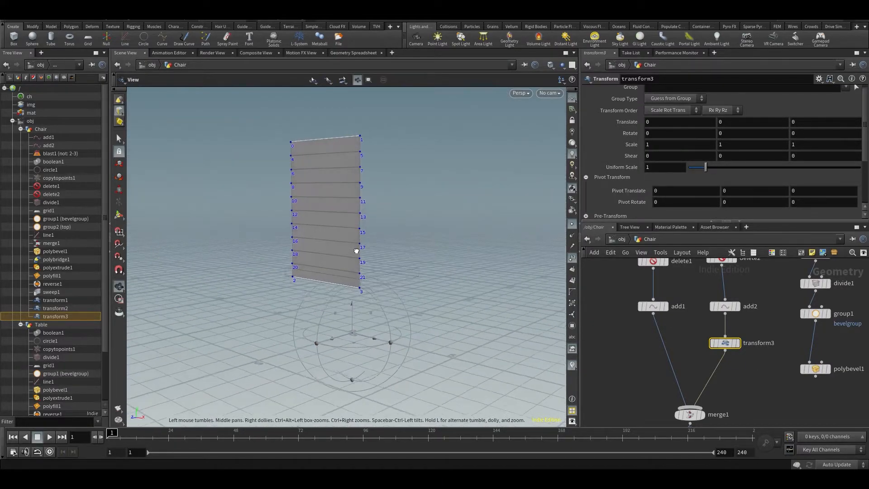
{"action": "key", "text": "Return"}
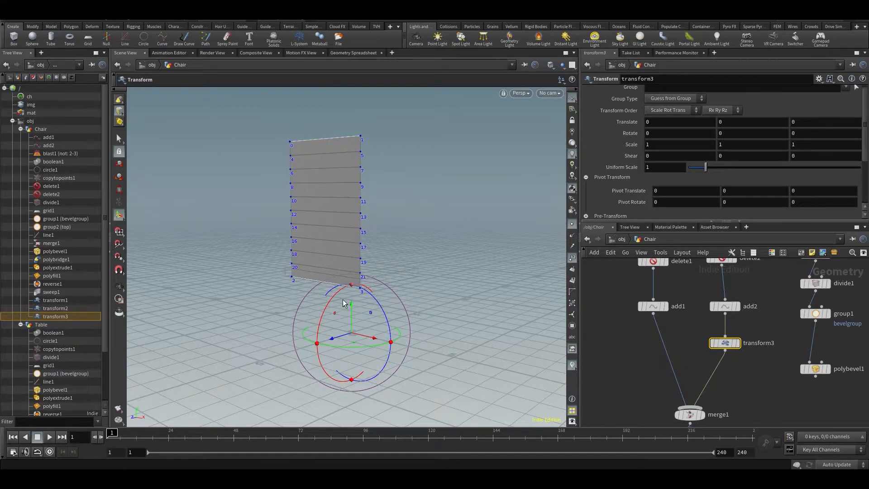
{"action": "left_click_drag", "start_coordinate": [724, 343], "coordinate": [725, 368]}
{"action": "key", "text": "Escape"}
{"action": "left_click_drag", "start_coordinate": [356, 302], "coordinate": [502, 306]}
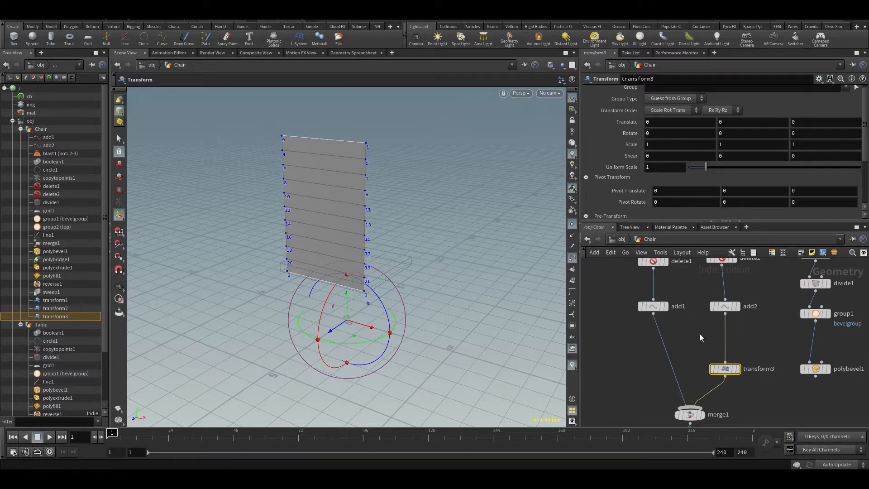
- Insert a Null node on the wire between add2 and transform3
{"action": "key", "text": "Tab"}
{"action": "type", "text": "null"}
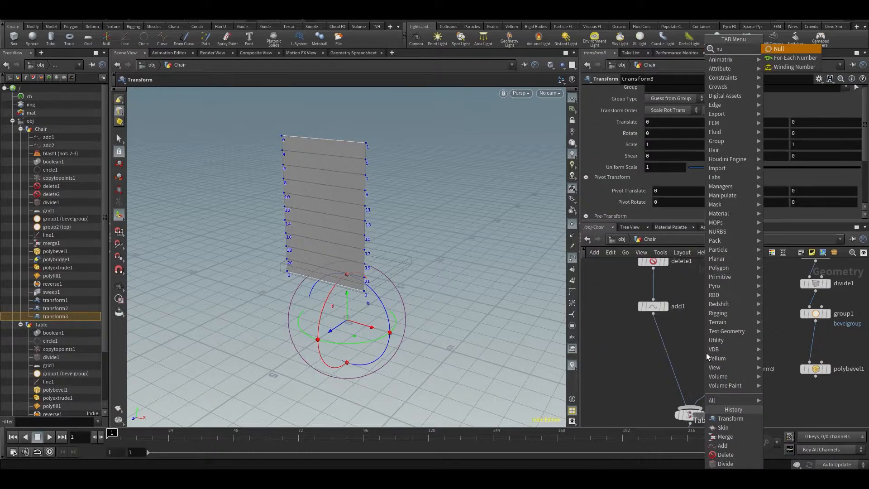
{"action": "left_click", "coordinate": [776, 48]}
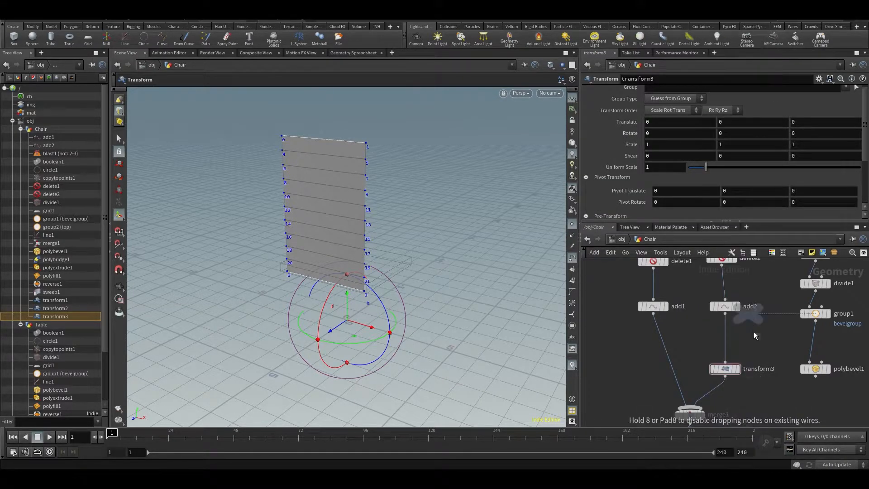
{"action": "left_click", "coordinate": [744, 344]}
{"action": "left_click_drag", "start_coordinate": [749, 348], "coordinate": [718, 348]}
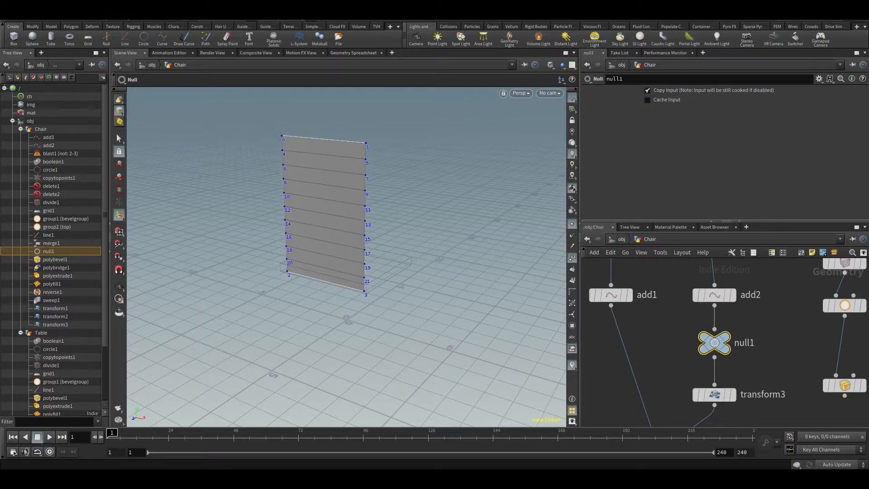
- Rename the new Null node to CENTER_NULL
{"action": "key", "text": "h"}
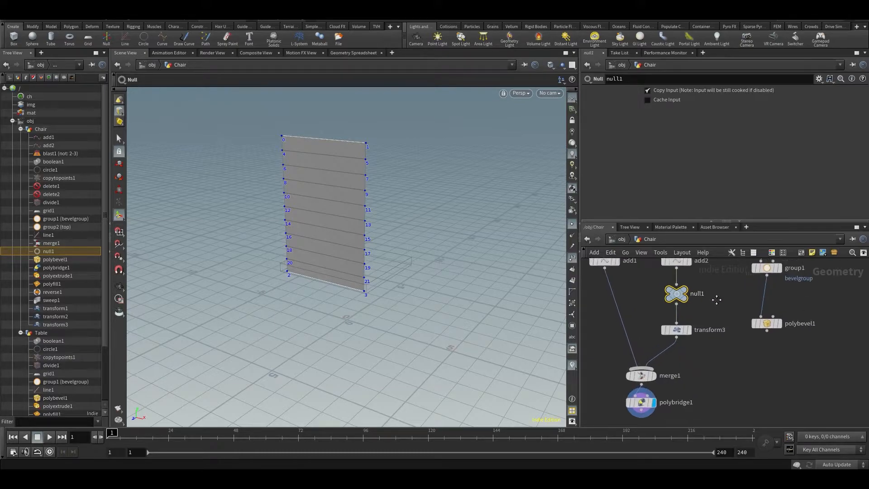
{"action": "scroll", "coordinate": [706, 307], "scroll_direction": "up", "scroll_amount": 3}
{"action": "double_click", "coordinate": [722, 329]}
{"action": "type", "text": "CENTER_NULL"}
{"action": "key", "text": "Return"}
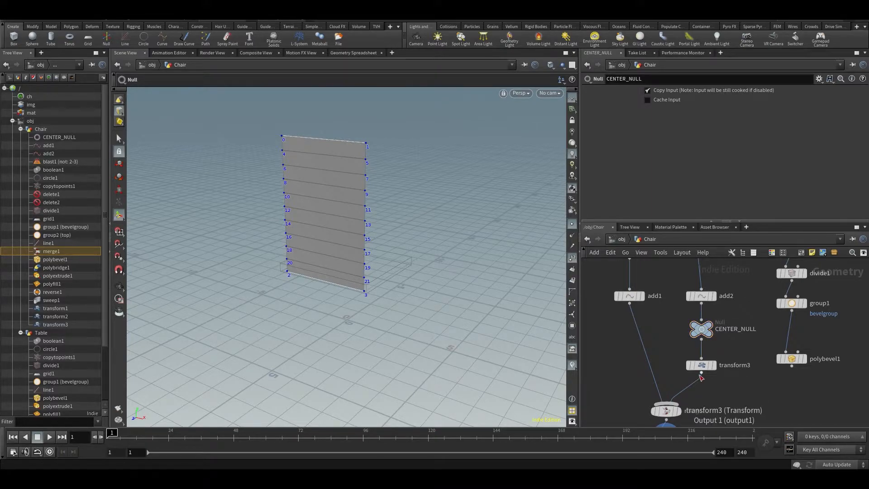
- Show the transform3 parameters and widen their area so a long pivot expression fits
{"action": "left_click", "coordinate": [702, 366]}
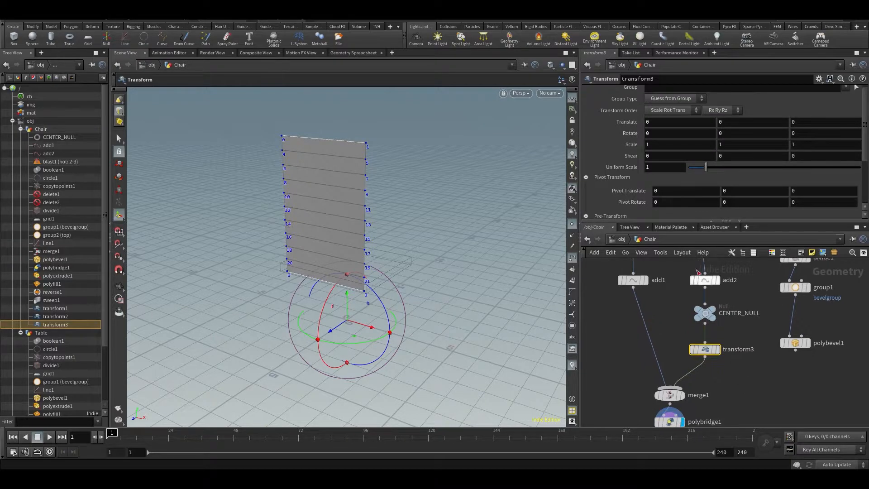
{"action": "left_click", "coordinate": [668, 191]}
{"action": "left_click_drag", "start_coordinate": [579, 195], "coordinate": [286, 213]}
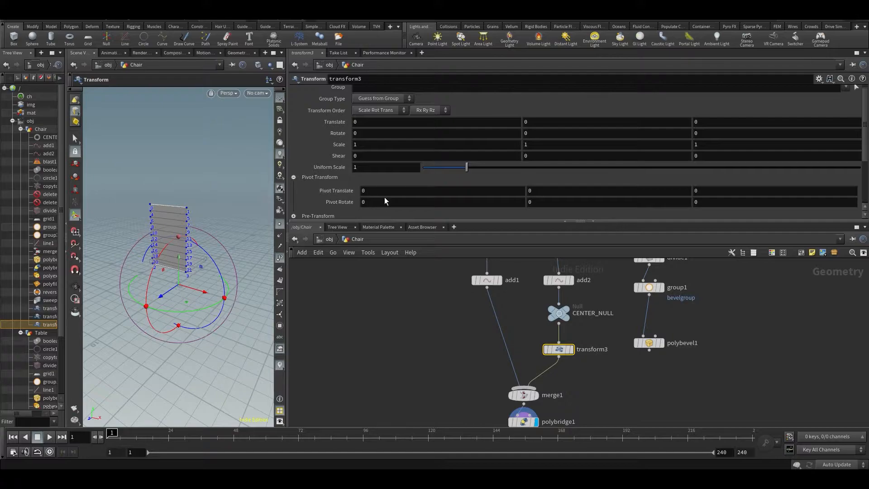
- Start a centroid expression in the X pivot translate of transform3, referencing the node path ../CENTER_NULL/
{"action": "left_click_drag", "start_coordinate": [387, 194], "coordinate": [348, 200]}
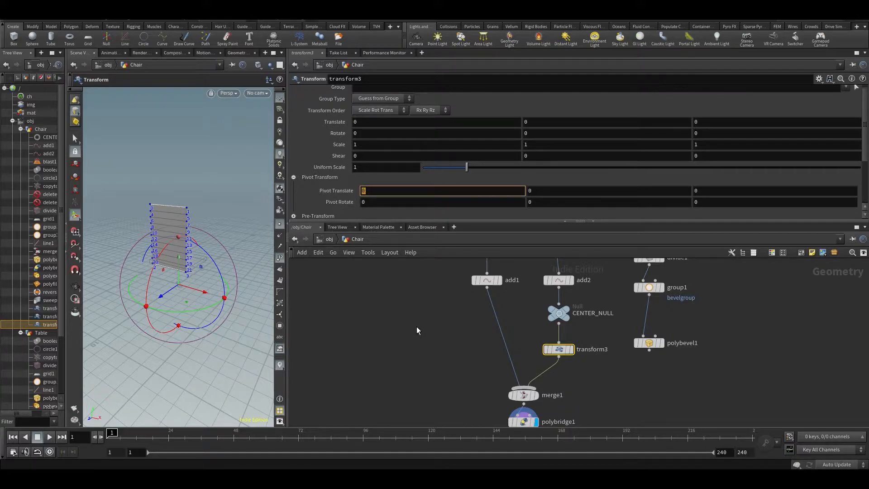
{"action": "type", "text": "centroid"}
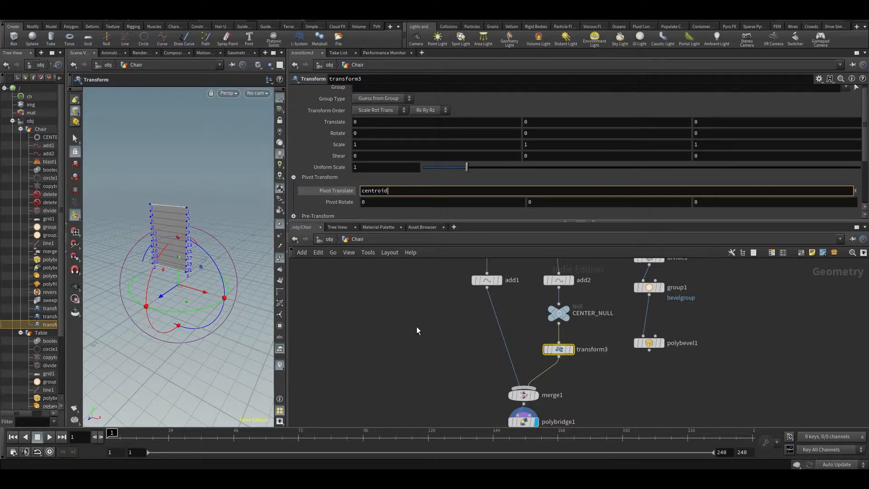
{"action": "type", "text": "("}
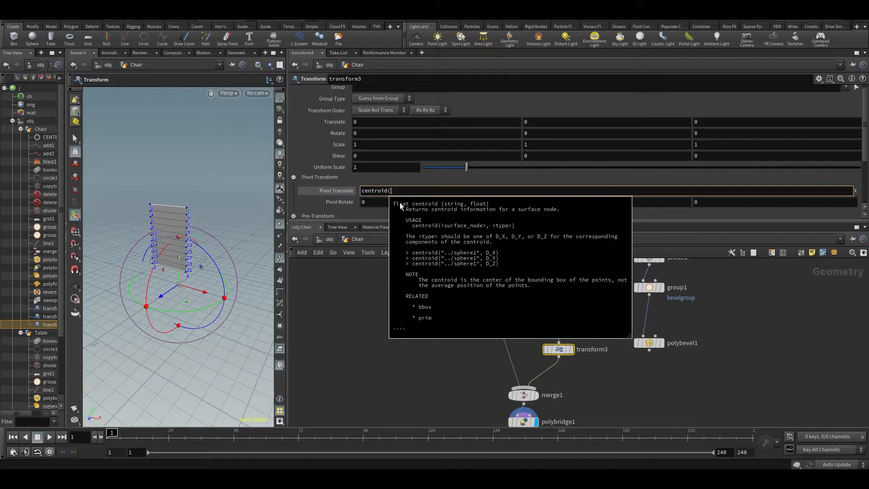
{"action": "left_click", "coordinate": [408, 188]}
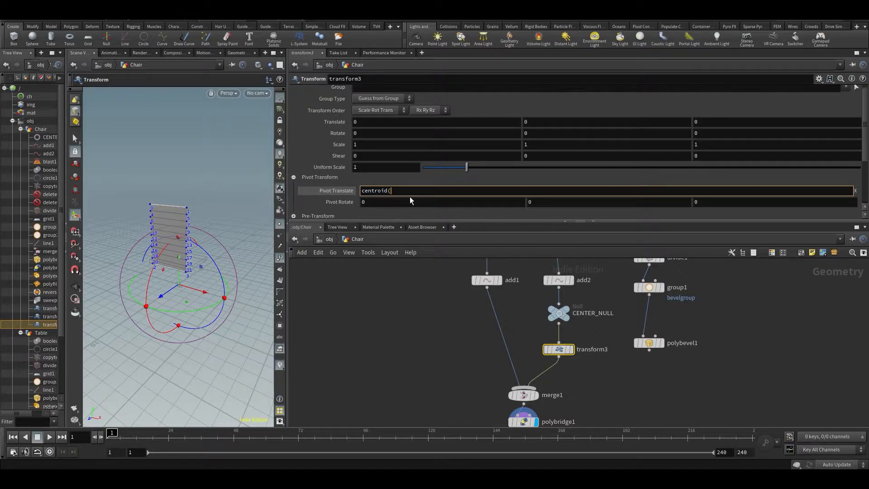
{"action": "type", "text": "\"\""}
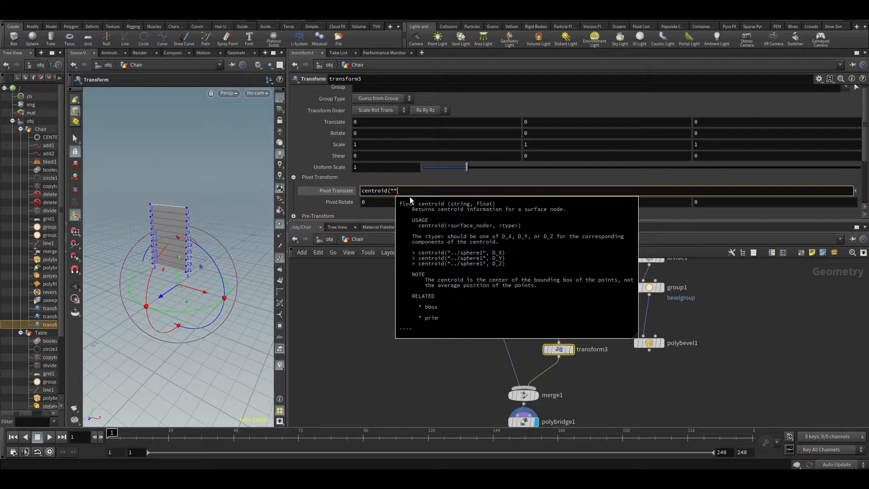
{"action": "key", "text": "Left"}
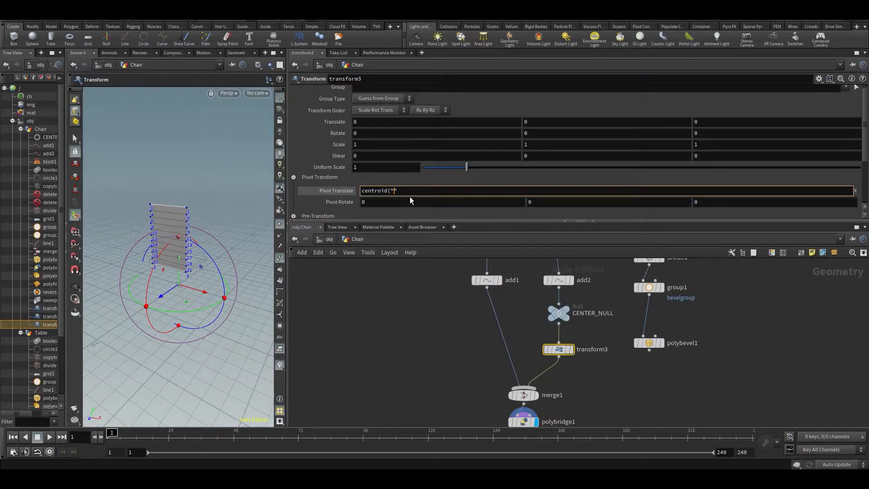
{"action": "type", "text": "../"}
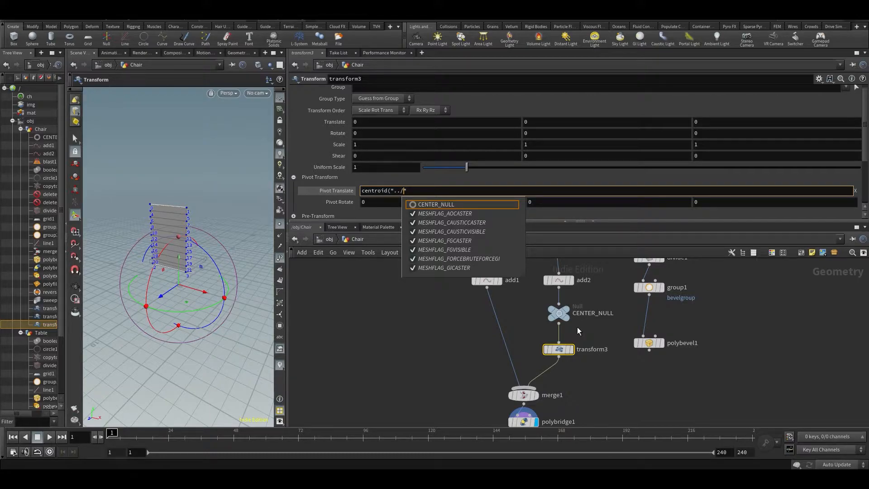
{"action": "key", "text": "Down"}
{"action": "key", "text": "Down"}
{"action": "key", "text": "Up"}
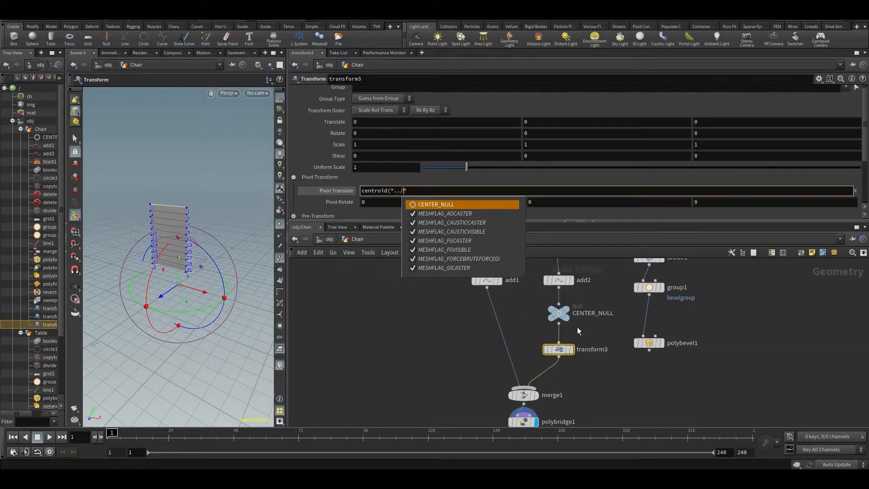
{"action": "key", "text": "Return"}
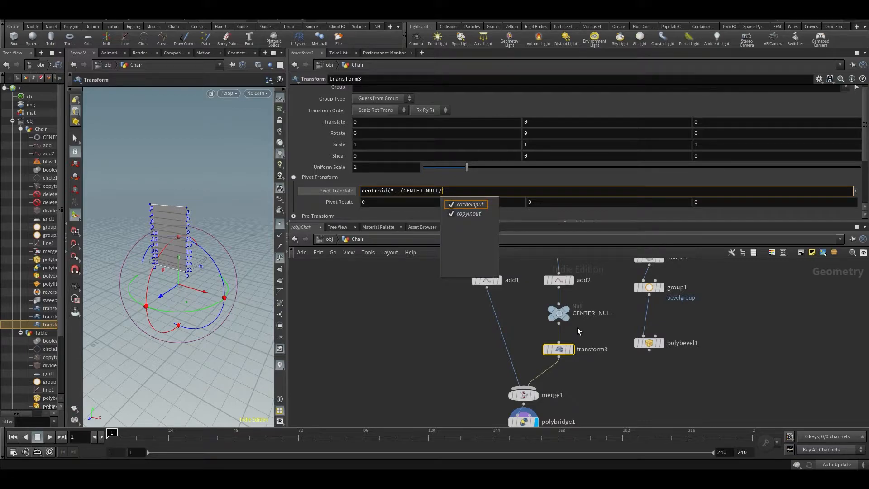
- Complete the X pivot expression as centroid("../CENTER_NULL/", D_X) and copy it
{"action": "key", "text": "Left"}
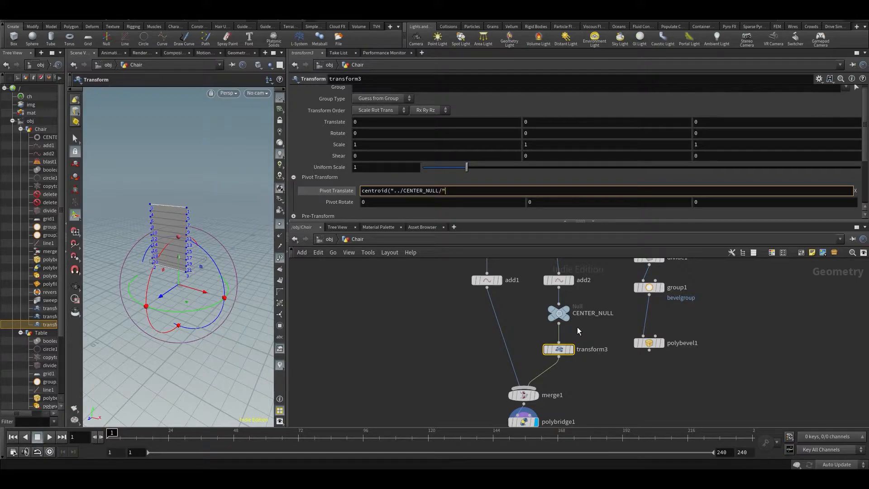
{"action": "type", "text": ","}
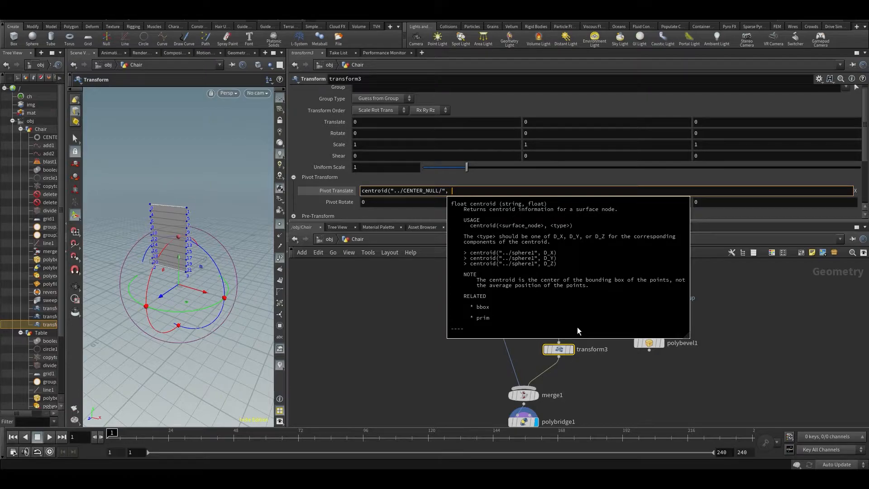
{"action": "type", "text": " D_"}
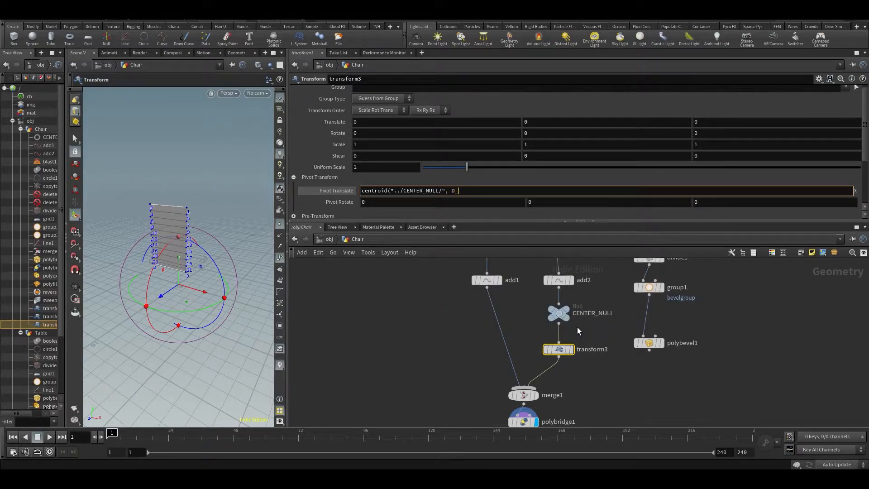
{"action": "type", "text": ")"}
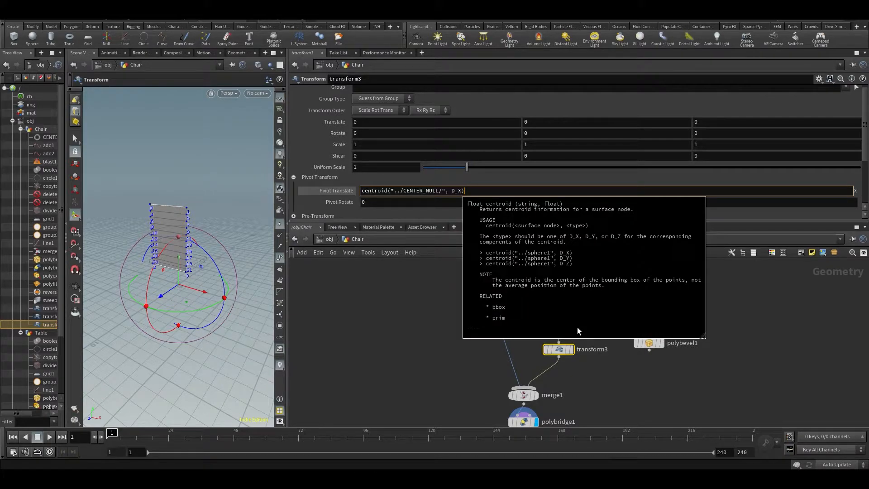
{"action": "key", "text": "ctrl+a"}
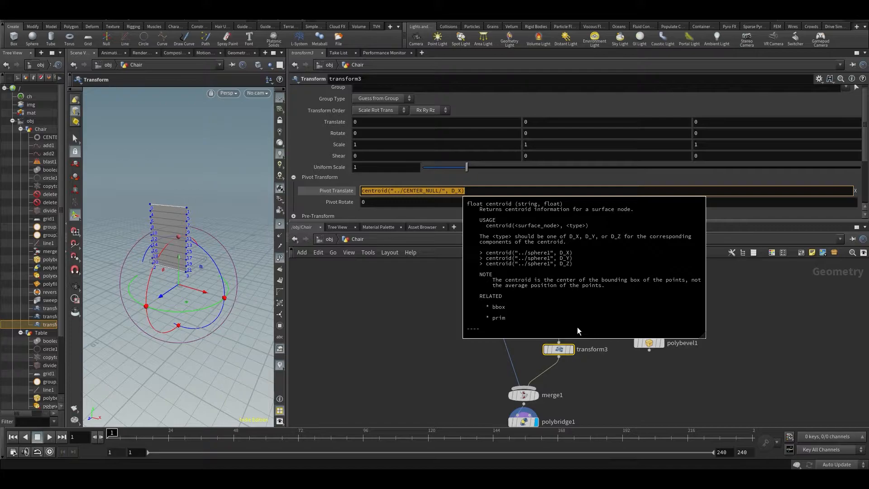
{"action": "left_click", "coordinate": [400, 193]}
{"action": "key", "text": "ctrl+a"}
{"action": "key", "text": "ctrl+c"}
{"action": "key", "text": "Return"}
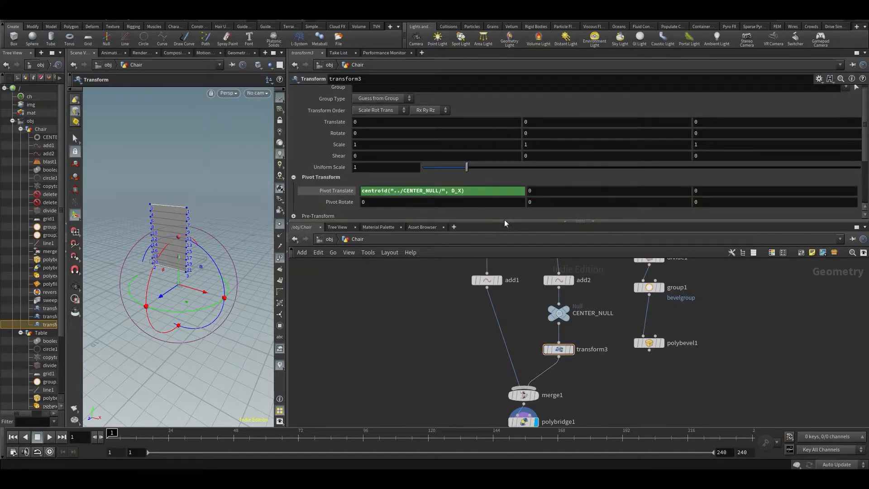
- Reuse the copied centroid expression for the Y and Z pivot translate, with D_Y and D_Z as the components
{"action": "left_click", "coordinate": [544, 194]}
{"action": "key", "text": "ctrl+v"}
{"action": "key", "text": "BackSpace"}
{"action": "type", "text": "Y"}
{"action": "key", "text": "Tab"}
{"action": "key", "text": "ctrl+v"}
{"action": "key", "text": "BackSpace"}
{"action": "type", "text": "Z"}
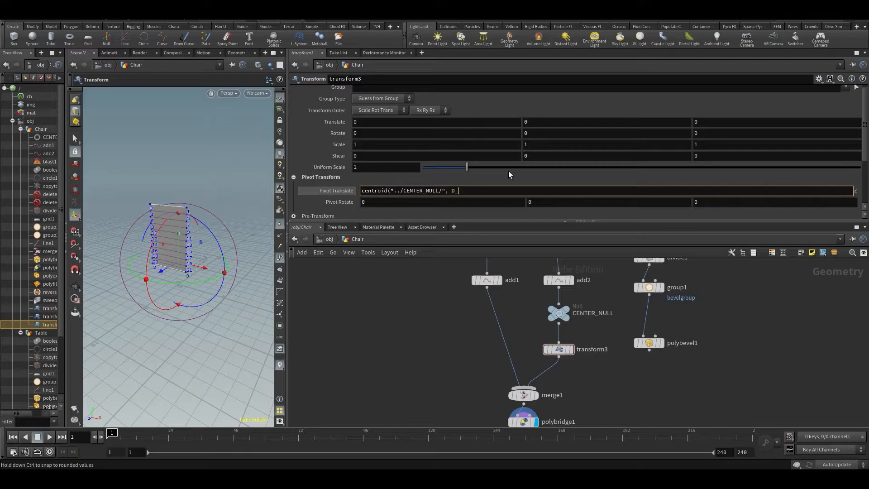
{"action": "key", "text": "Return"}
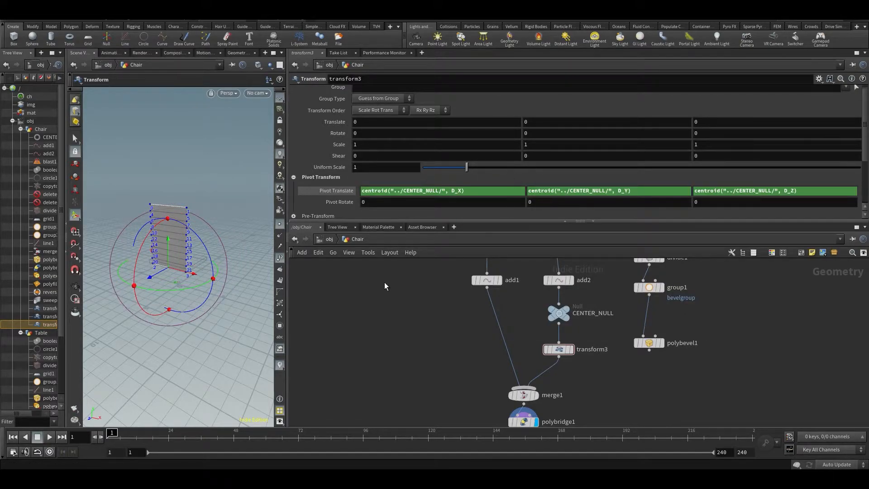
- Show the evaluated pivot translate values and compare the displayed CENTER_NULL line with transform3's pivot position
{"action": "left_click", "coordinate": [323, 192]}
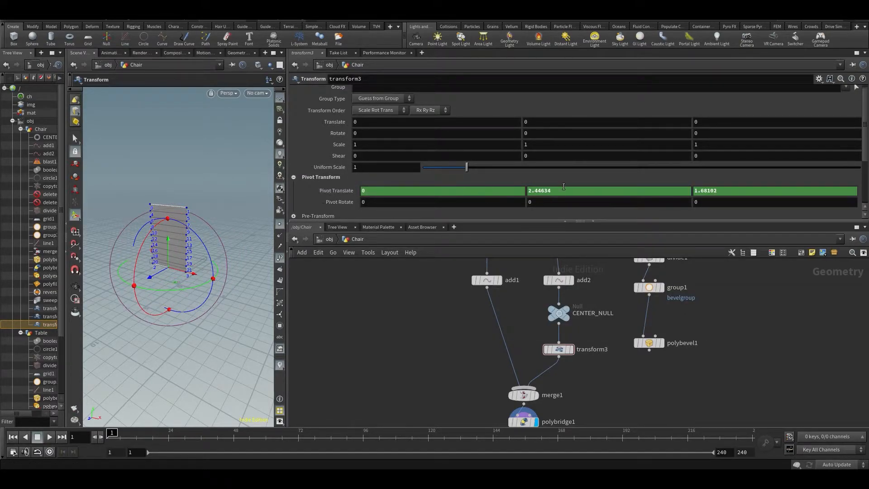
{"action": "left_click_drag", "start_coordinate": [206, 273], "coordinate": [217, 254]}
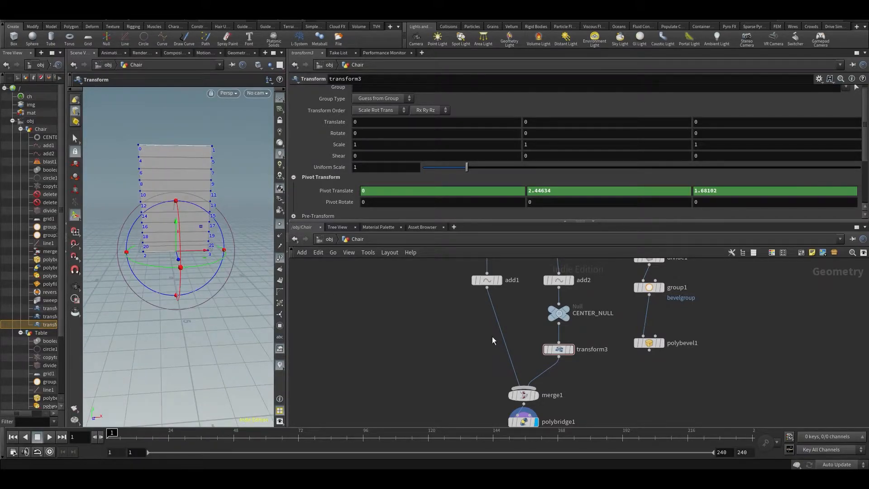
{"action": "left_click", "coordinate": [561, 317]}
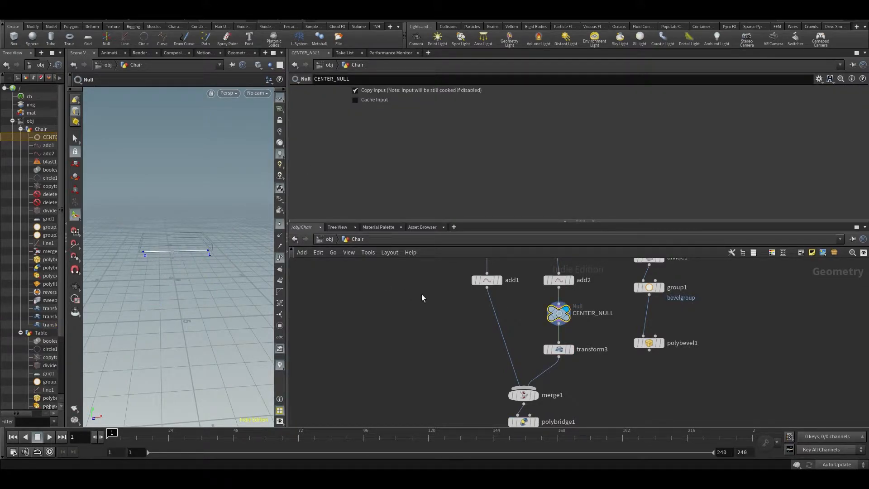
{"action": "left_click", "coordinate": [559, 350]}
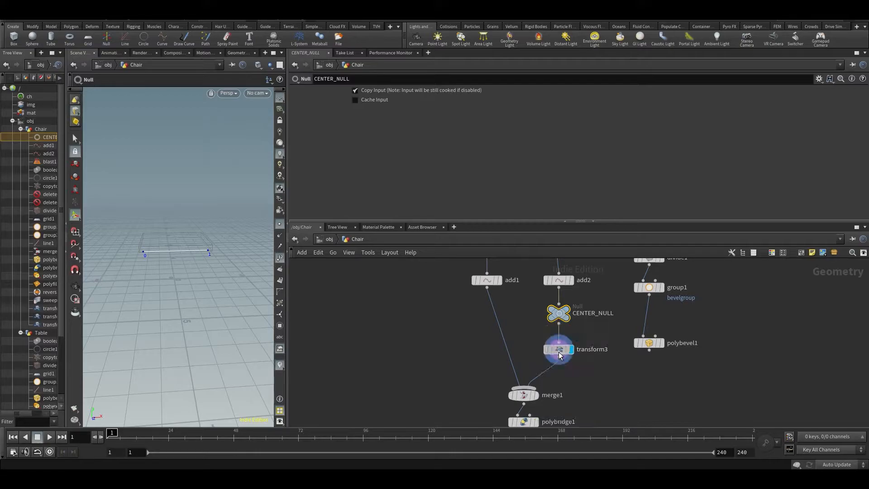
{"action": "scroll", "coordinate": [398, 172], "scroll_direction": "down", "scroll_amount": 3}
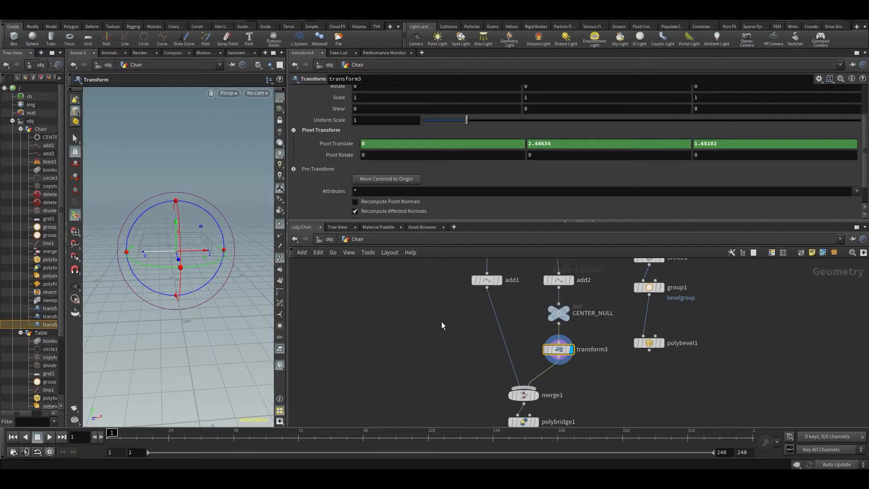
{"action": "middle_click_drag", "start_coordinate": [483, 368], "coordinate": [476, 354]}
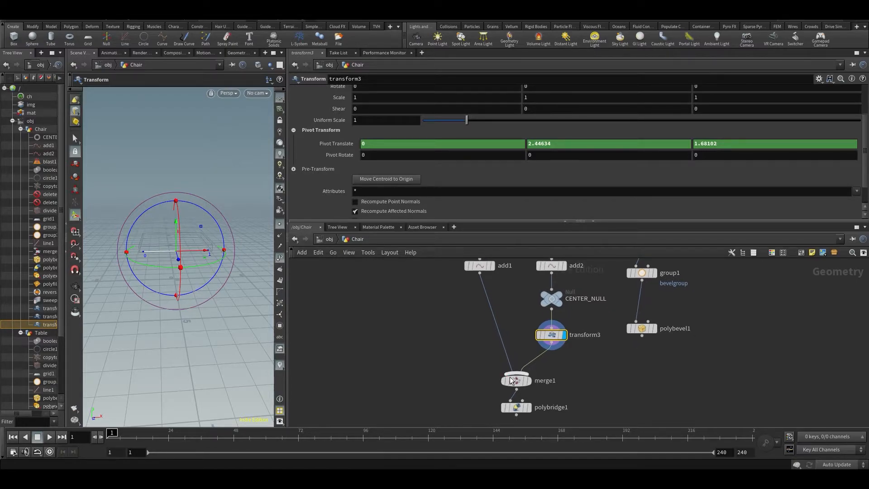
- Display polybridge1 and raise the backrest's bottom line with transform3's handle
{"action": "left_click", "coordinate": [528, 380]}
{"action": "left_click", "coordinate": [529, 407]}
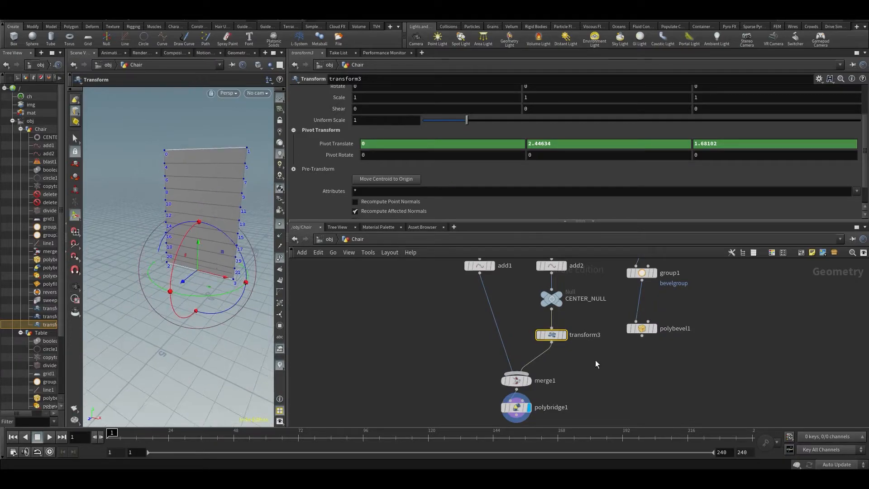
{"action": "left_click_drag", "start_coordinate": [199, 255], "coordinate": [213, 157]}
- Stretch the seat grid along Z with transform1 to a scale of about 1.52
{"action": "middle_click_drag", "start_coordinate": [737, 406], "coordinate": [707, 455]}
{"action": "middle_click_drag", "start_coordinate": [693, 369], "coordinate": [690, 435]}
{"action": "scroll", "coordinate": [710, 282], "scroll_direction": "down", "scroll_amount": 3}
{"action": "middle_click_drag", "start_coordinate": [710, 283], "coordinate": [687, 344]}
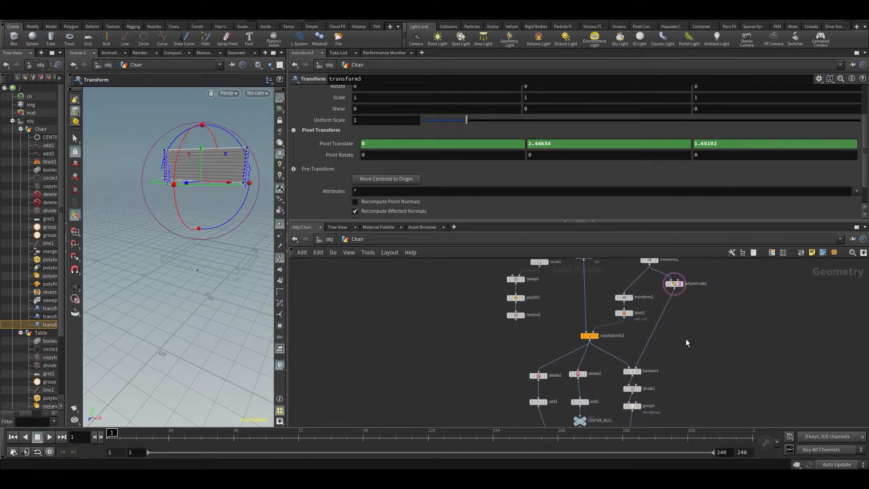
{"action": "middle_click_drag", "start_coordinate": [663, 304], "coordinate": [655, 355]}
{"action": "left_click", "coordinate": [641, 311]}
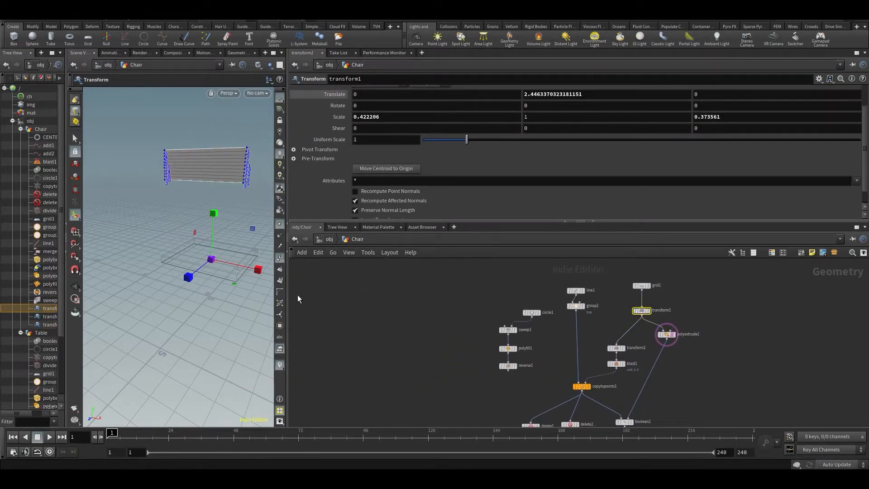
{"action": "left_click_drag", "start_coordinate": [288, 293], "coordinate": [405, 298]}
{"action": "left_click_drag", "start_coordinate": [259, 297], "coordinate": [29, 414], "text": "alt"}
- Try moving the backrest's bottom line upward with transform3 and undo that move
{"action": "middle_click_drag", "start_coordinate": [455, 373], "coordinate": [510, 287]}
{"action": "scroll", "coordinate": [514, 303], "scroll_direction": "down", "scroll_amount": 2}
{"action": "scroll", "coordinate": [599, 347], "scroll_direction": "up", "scroll_amount": 1}
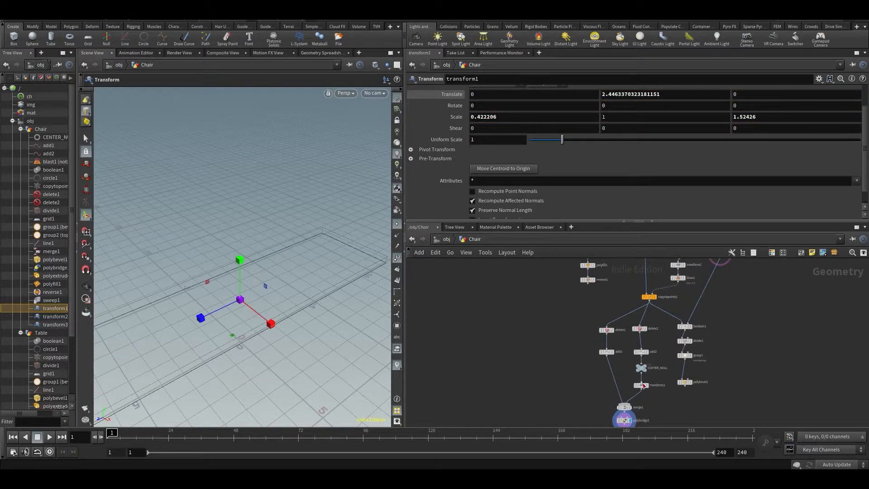
{"action": "left_click", "coordinate": [641, 385]}
{"action": "left_click_drag", "start_coordinate": [352, 323], "coordinate": [237, 287]}
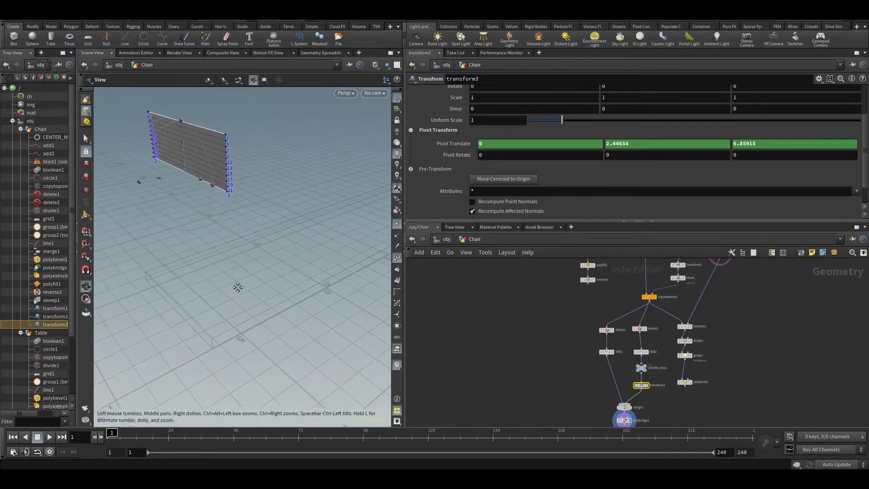
{"action": "key", "text": "t"}
{"action": "mouse_move", "coordinate": [188, 166]}
{"action": "left_mouse_down"}
{"action": "mouse_move", "coordinate": [178, 361]}
{"action": "mouse_move", "coordinate": [179, 162]}
{"action": "left_mouse_up"}
{"action": "key", "text": "r"}
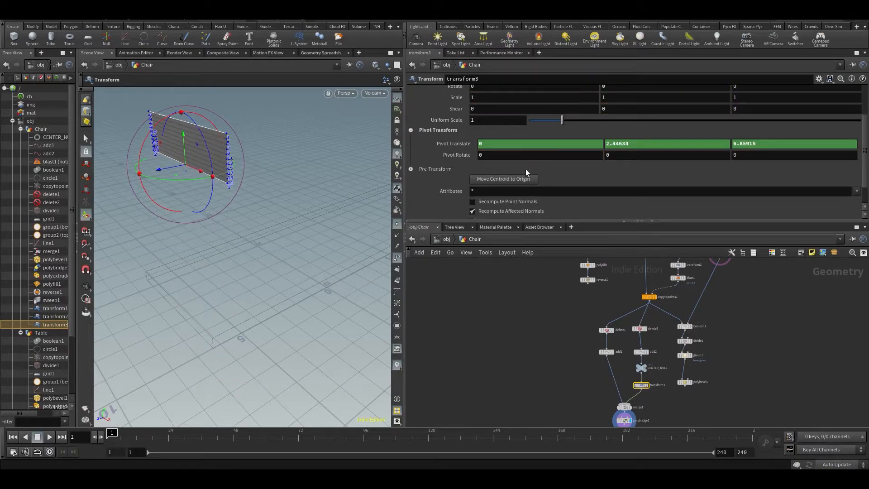
{"action": "key", "text": "ctrl+z"}
- Reduce transform2's Z scale to about 0.39 to bring the backrest inward
{"action": "middle_click_drag", "start_coordinate": [582, 414], "coordinate": [584, 364]}
{"action": "middle_click_drag", "start_coordinate": [673, 318], "coordinate": [628, 435]}
{"action": "scroll", "coordinate": [664, 313], "scroll_direction": "up", "scroll_amount": 3}
{"action": "left_click_drag", "start_coordinate": [610, 325], "coordinate": [624, 350]}
{"action": "key", "text": "e"}
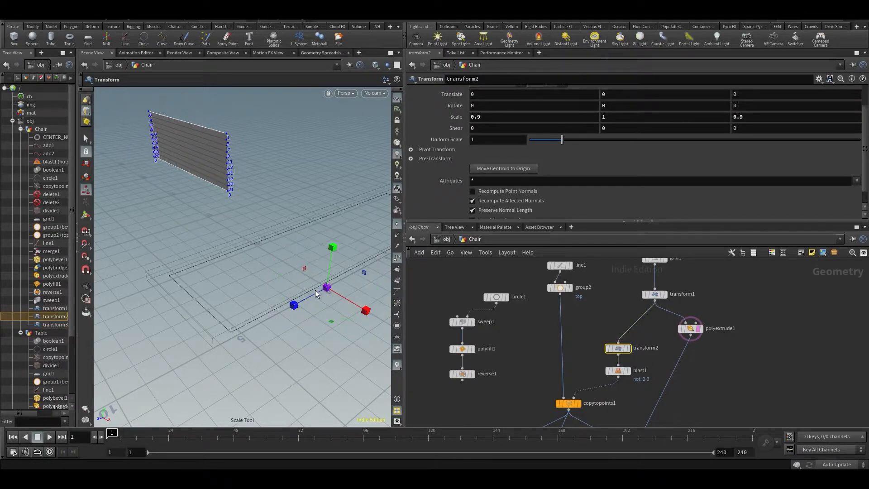
{"action": "left_click_drag", "start_coordinate": [294, 311], "coordinate": [312, 298]}
- Widen the viewport and show transform3's pivot translate as expressions to review the centroid link
{"action": "scroll", "coordinate": [524, 382], "scroll_direction": "down", "scroll_amount": 3}
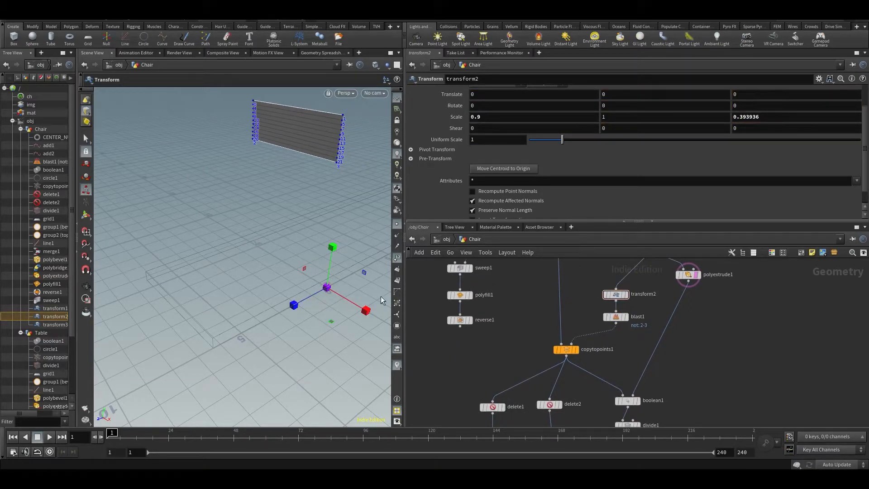
{"action": "left_click_drag", "start_coordinate": [405, 323], "coordinate": [527, 314]}
{"action": "middle_click_drag", "start_coordinate": [389, 288], "coordinate": [297, 353], "text": "alt"}
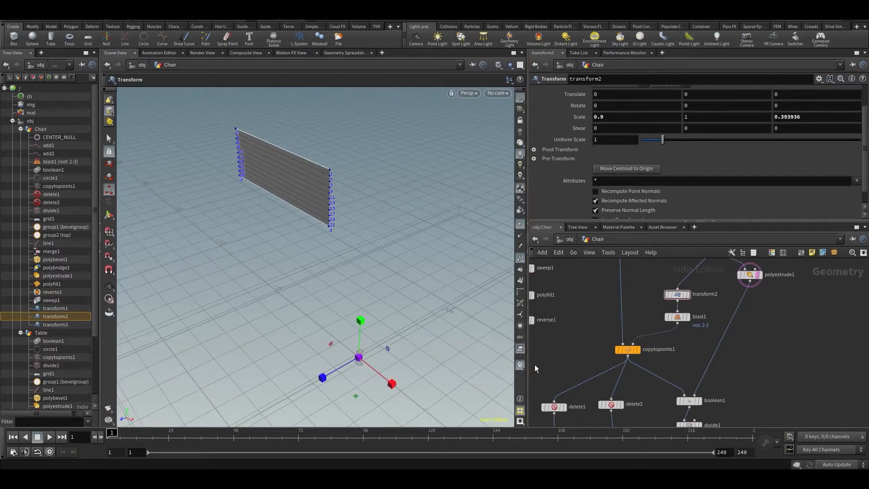
{"action": "scroll", "coordinate": [638, 375], "scroll_direction": "down", "scroll_amount": 6}
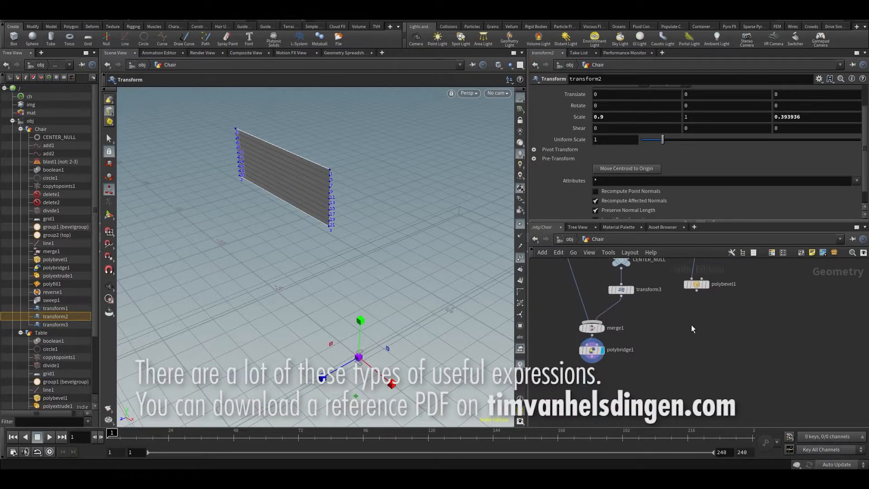
{"action": "scroll", "coordinate": [659, 311], "scroll_direction": "up", "scroll_amount": 3}
{"action": "left_click", "coordinate": [614, 325]}
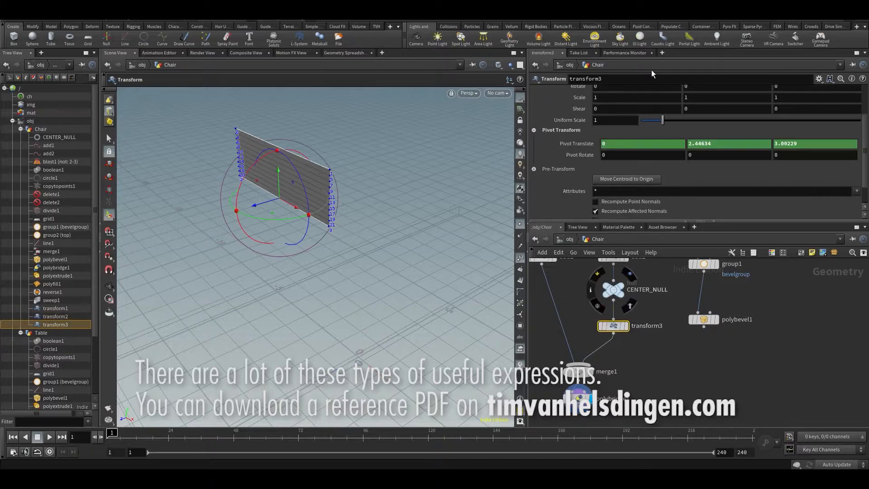
{"action": "left_click", "coordinate": [574, 143]}
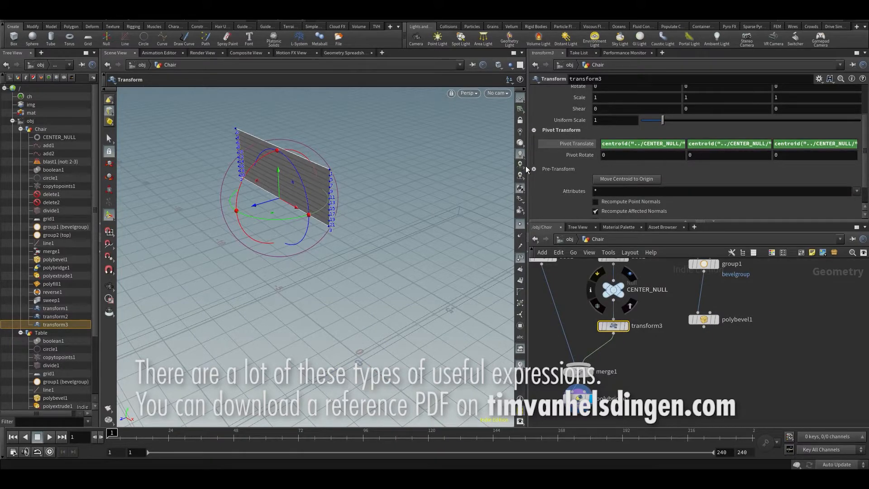
- Widen the parameter area to read transform3's full centroid pivot expressions, and restore the wider viewport
{"action": "left_click_drag", "start_coordinate": [527, 156], "coordinate": [286, 156]}
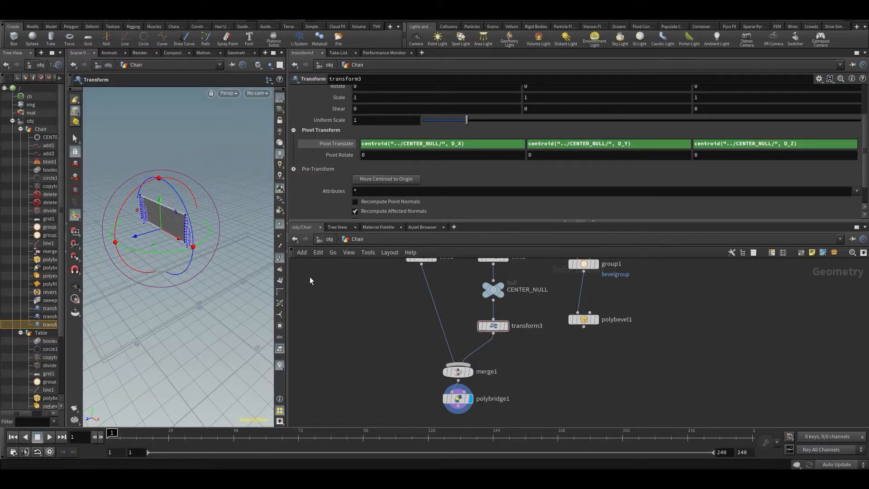
{"action": "left_click_drag", "start_coordinate": [288, 270], "coordinate": [485, 287]}
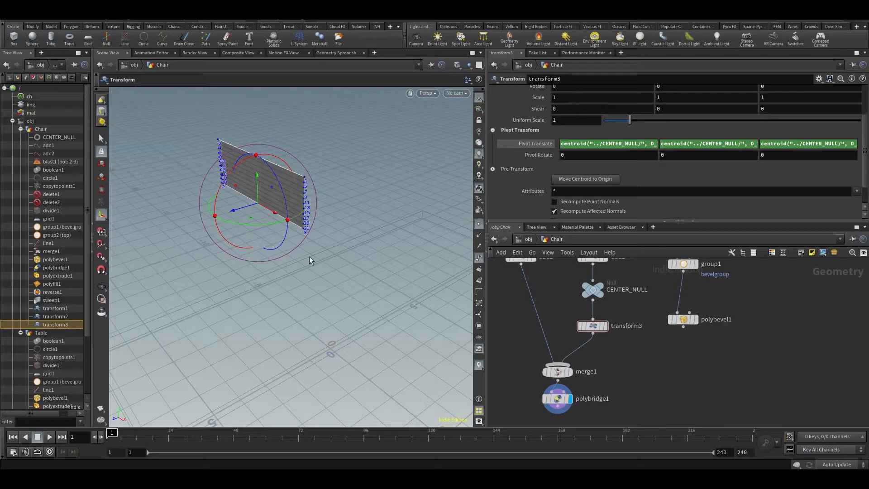
{"action": "middle_click_drag", "start_coordinate": [683, 379], "coordinate": [711, 326]}
{"action": "mouse_move", "coordinate": [341, 265]}
{"action": "left_mouse_down", "text": "alt"}
{"action": "mouse_move", "coordinate": [317, 241]}
{"action": "mouse_move", "coordinate": [331, 251]}
{"action": "left_mouse_up", "text": "alt"}
{"action": "left_click_drag", "start_coordinate": [254, 185], "coordinate": [248, 215]}
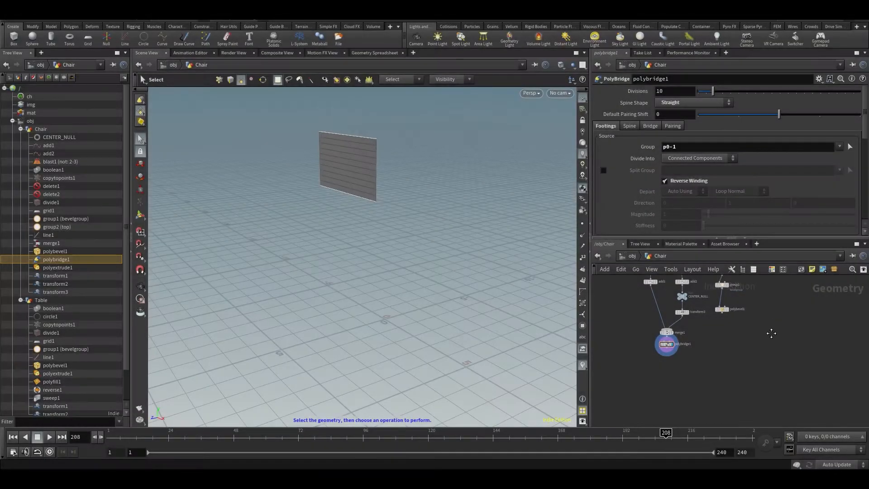
- Display the copytopoints1 output and open group2's parameters to examine the two vertical backrest lines
{"action": "scroll", "coordinate": [696, 344], "scroll_direction": "up", "scroll_amount": 2}
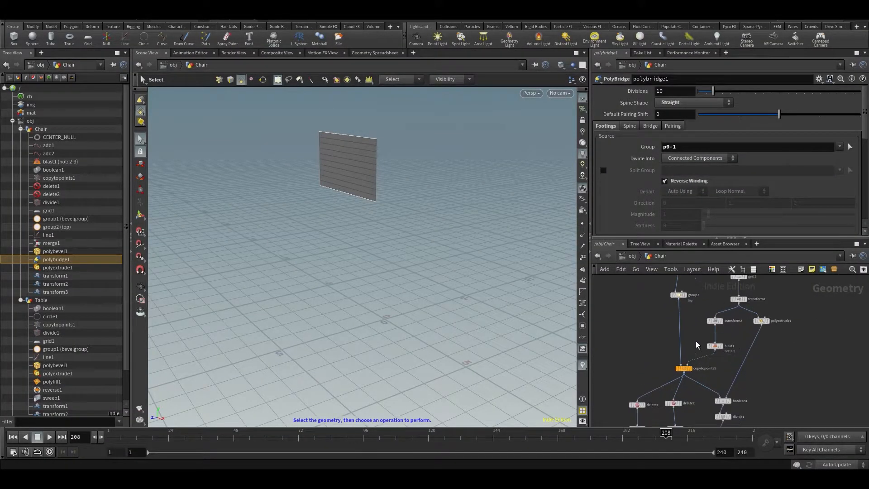
{"action": "left_click", "coordinate": [685, 368]}
{"action": "middle_click_drag", "start_coordinate": [785, 366], "coordinate": [747, 380]}
{"action": "middle_click_drag", "start_coordinate": [627, 343], "coordinate": [643, 372]}
{"action": "middle_click_drag", "start_coordinate": [844, 374], "coordinate": [814, 295]}
{"action": "middle_click_drag", "start_coordinate": [744, 377], "coordinate": [759, 418]}
{"action": "scroll", "coordinate": [705, 356], "scroll_direction": "down", "scroll_amount": 1}
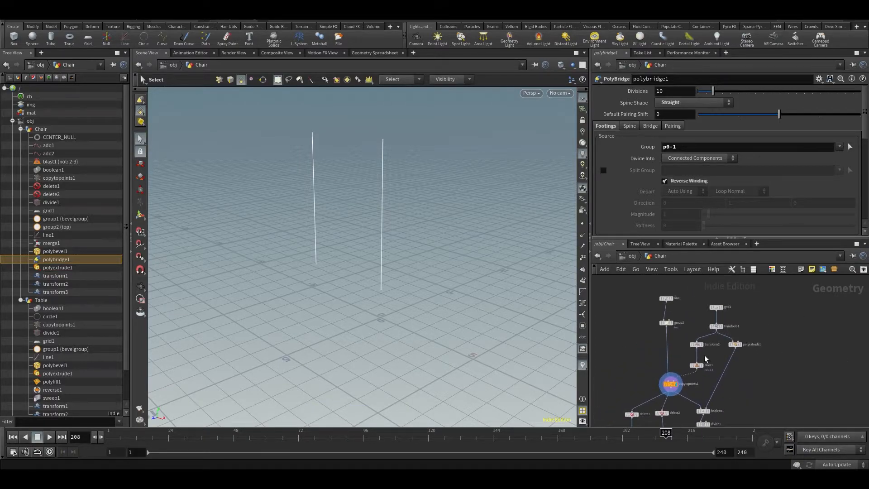
{"action": "left_click_drag", "start_coordinate": [655, 326], "coordinate": [668, 350]}
{"action": "left_click", "coordinate": [654, 359]}
{"action": "middle_click_drag", "start_coordinate": [655, 360], "coordinate": [692, 317]}
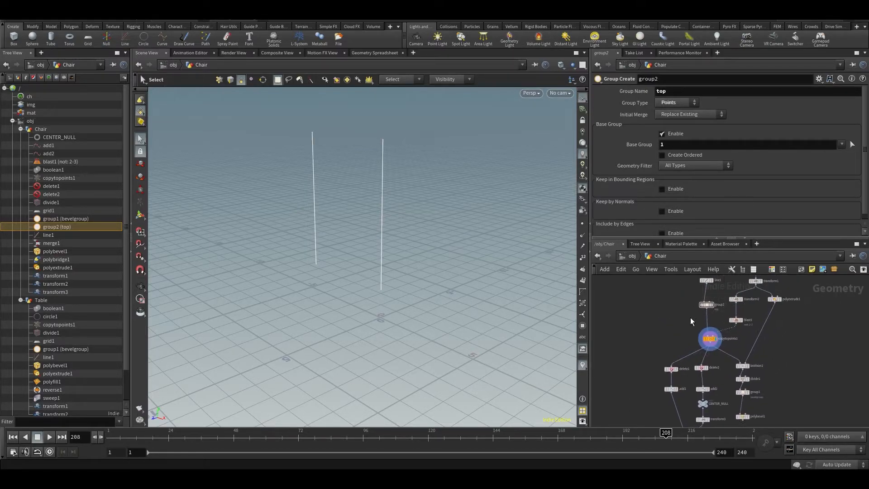
- Copy the Table network's seven leg nodes: line1, circle1, sweep1, polyfill1, reverse1, transform2 and copytopoints1
{"action": "key", "text": "u"}
{"action": "double_click", "coordinate": [787, 355]}
{"action": "middle_click_drag", "start_coordinate": [800, 352], "coordinate": [747, 399]}
{"action": "scroll", "coordinate": [724, 405], "scroll_direction": "down", "scroll_amount": 3}
{"action": "left_click_drag", "start_coordinate": [622, 331], "coordinate": [704, 413]}
{"action": "scroll", "coordinate": [699, 387], "scroll_direction": "up", "scroll_amount": 2}
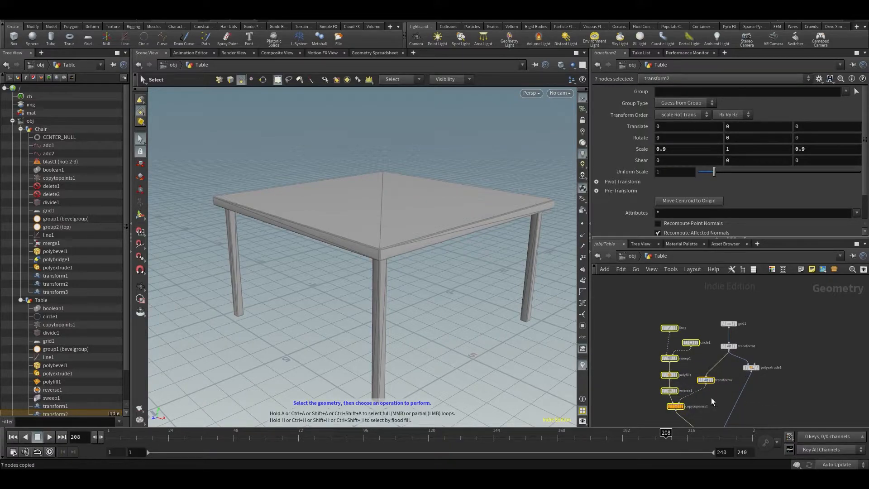
- Paste the copied leg nodes into the Chair network beside the existing seat and backrest branches
{"action": "key", "text": "u"}
{"action": "double_click", "coordinate": [676, 350]}
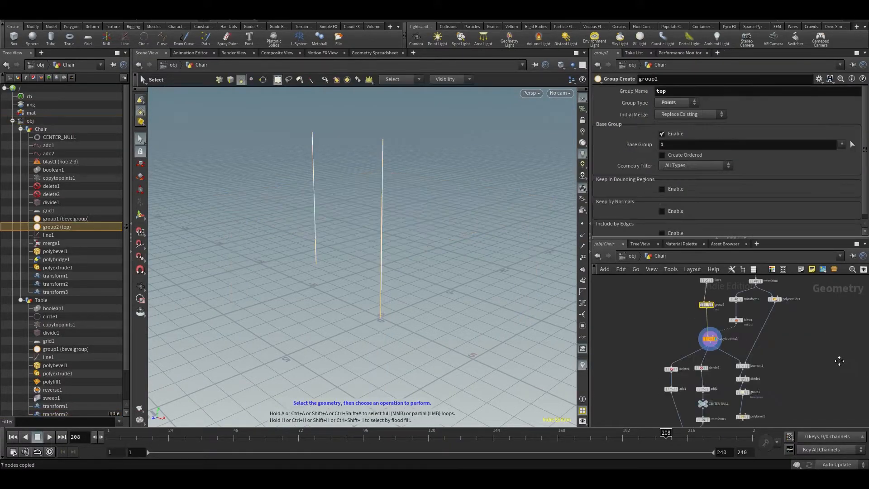
{"action": "middle_click_drag", "start_coordinate": [854, 364], "coordinate": [786, 369]}
{"action": "key", "text": "ctrl+v"}
{"action": "left_click_drag", "start_coordinate": [769, 388], "coordinate": [762, 367]}
{"action": "left_click", "coordinate": [734, 403]}
{"action": "middle_click_drag", "start_coordinate": [691, 359], "coordinate": [705, 372]}
{"action": "scroll", "coordinate": [705, 376], "scroll_direction": "up", "scroll_amount": 3}
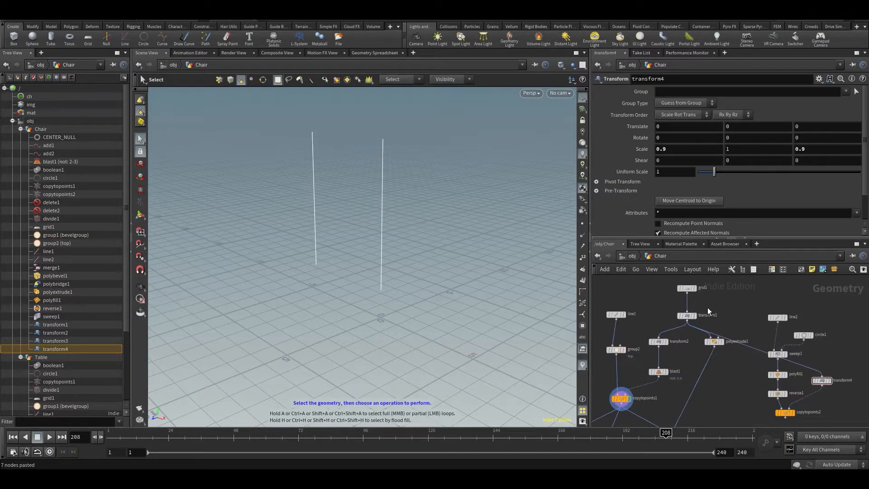
- Link line2's length to the seat height by a relative reference to transform1's Y translate, ch("../transform1/ty")
{"action": "left_click", "coordinate": [687, 316]}
{"action": "right_click", "coordinate": [753, 125]}
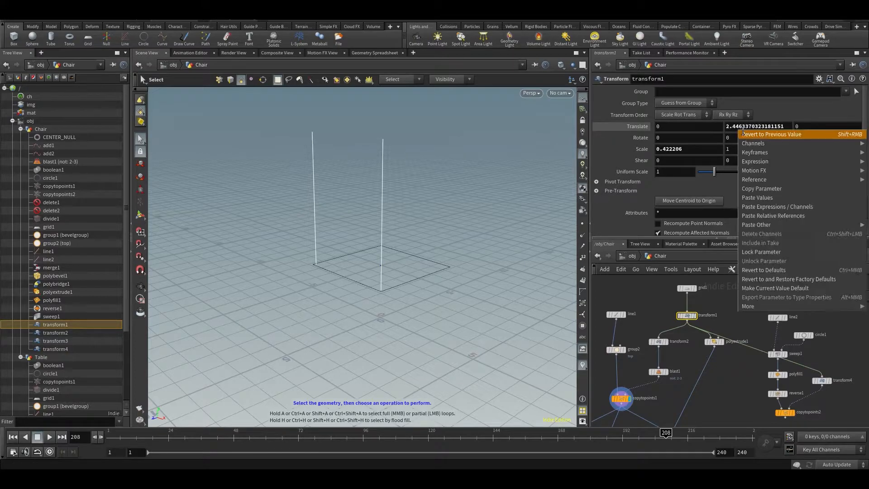
{"action": "left_click", "coordinate": [761, 189]}
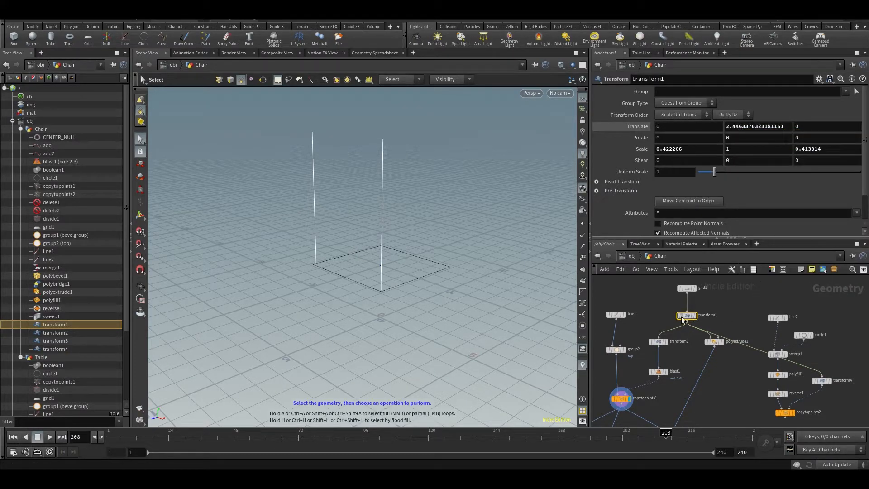
{"action": "left_click", "coordinate": [691, 317]}
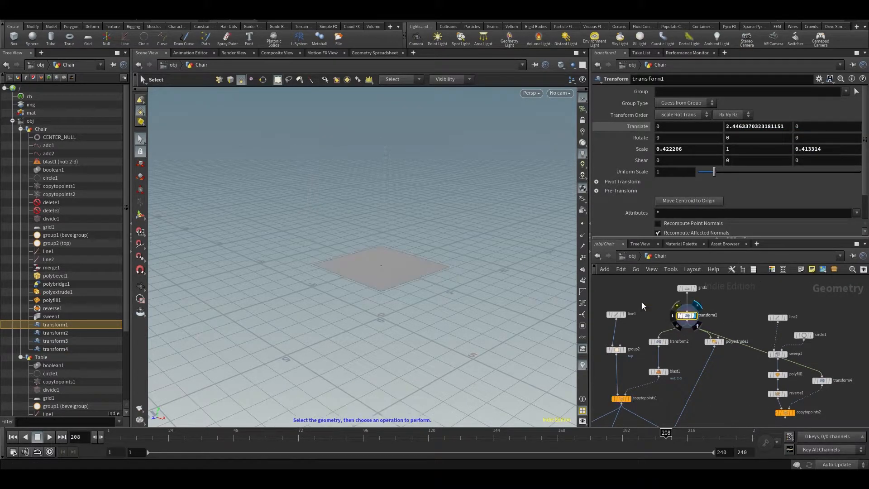
{"action": "scroll", "coordinate": [760, 307], "scroll_direction": "up", "scroll_amount": 2}
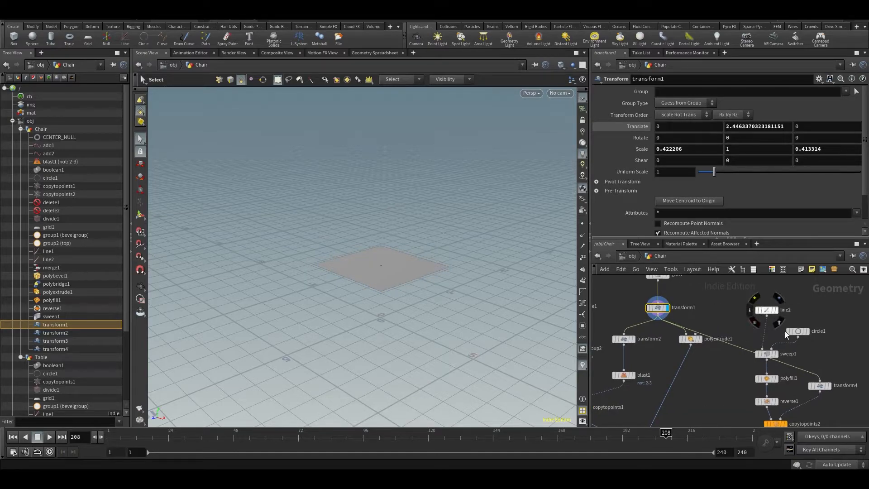
{"action": "left_click", "coordinate": [766, 311]}
{"action": "right_click", "coordinate": [703, 123]}
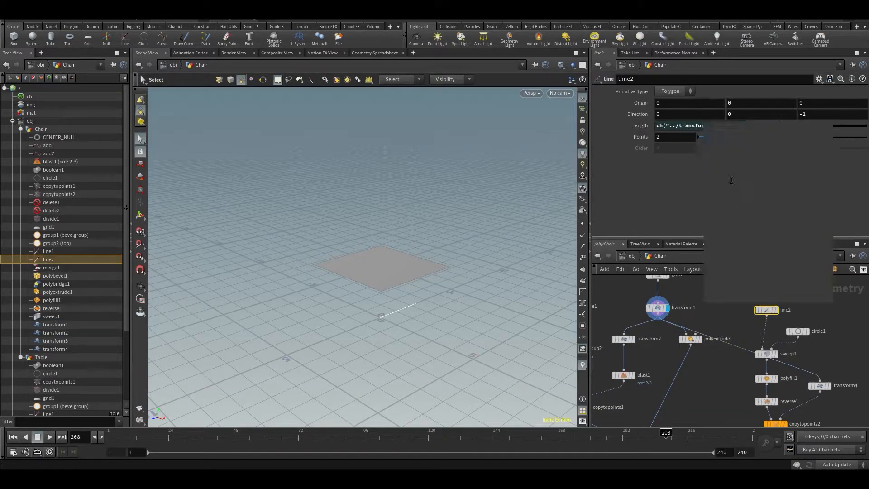
{"action": "left_click", "coordinate": [737, 207]}
{"action": "left_click", "coordinate": [742, 389]}
- Display copytopoints2 to show the chair legs and move transform4 to the other side of the leg chain
{"action": "middle_click_drag", "start_coordinate": [815, 419], "coordinate": [802, 365]}
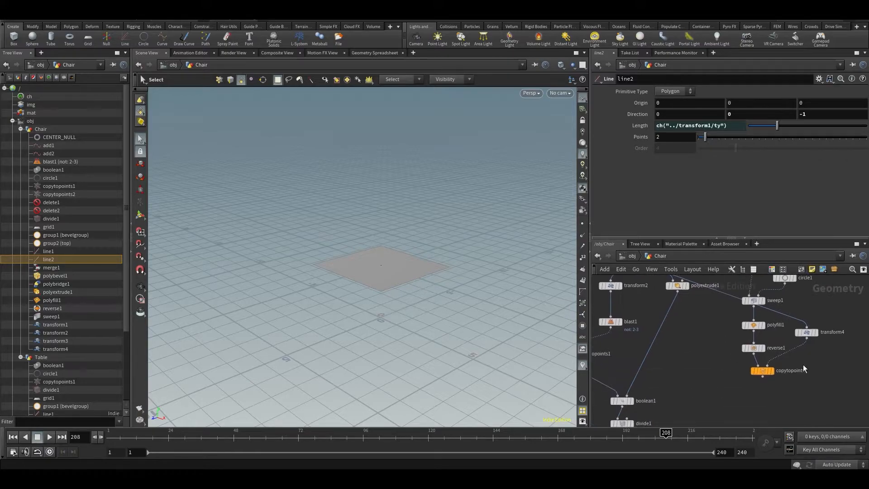
{"action": "left_click", "coordinate": [778, 363]}
{"action": "left_click_drag", "start_coordinate": [816, 330], "coordinate": [709, 345]}
{"action": "middle_click_drag", "start_coordinate": [670, 351], "coordinate": [708, 405]}
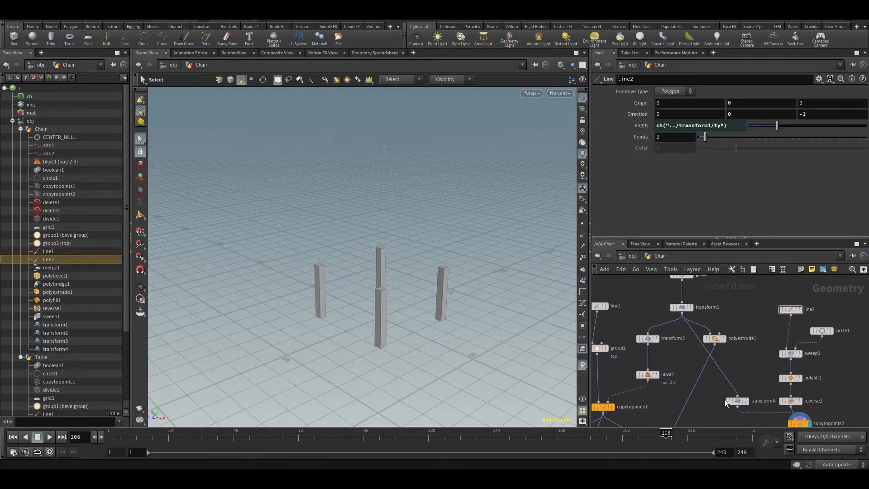
{"action": "left_click_drag", "start_coordinate": [738, 401], "coordinate": [738, 384]}
{"action": "mouse_move", "coordinate": [450, 318]}
{"action": "left_mouse_down", "text": "alt"}
{"action": "mouse_move", "coordinate": [515, 276]}
{"action": "mouse_move", "coordinate": [461, 309]}
{"action": "mouse_move", "coordinate": [458, 331]}
{"action": "left_mouse_up", "text": "alt"}
- Delete the leftover boolean1, divide1, group1 and polybevel1 nodes from the Chair network
{"action": "middle_click_drag", "start_coordinate": [714, 404], "coordinate": [758, 313]}
{"action": "scroll", "coordinate": [734, 370], "scroll_direction": "down", "scroll_amount": 1}
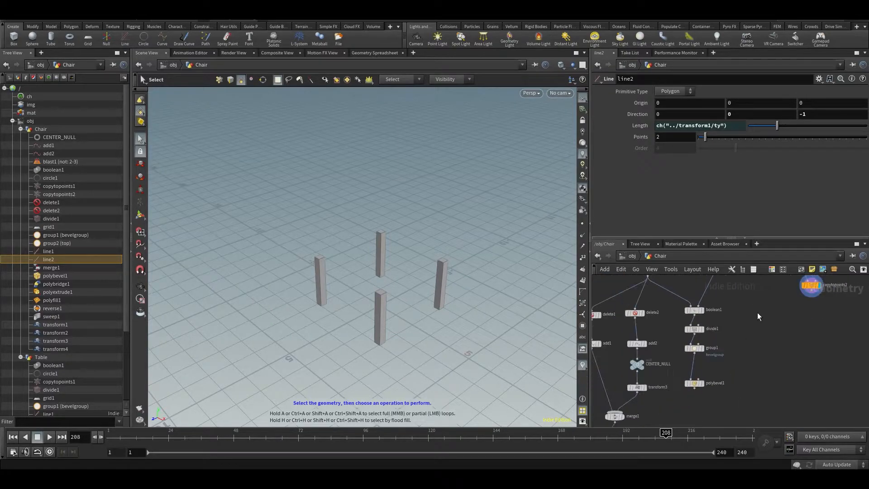
{"action": "scroll", "coordinate": [756, 315], "scroll_direction": "down", "scroll_amount": 1}
{"action": "left_click_drag", "start_coordinate": [732, 398], "coordinate": [694, 313]}
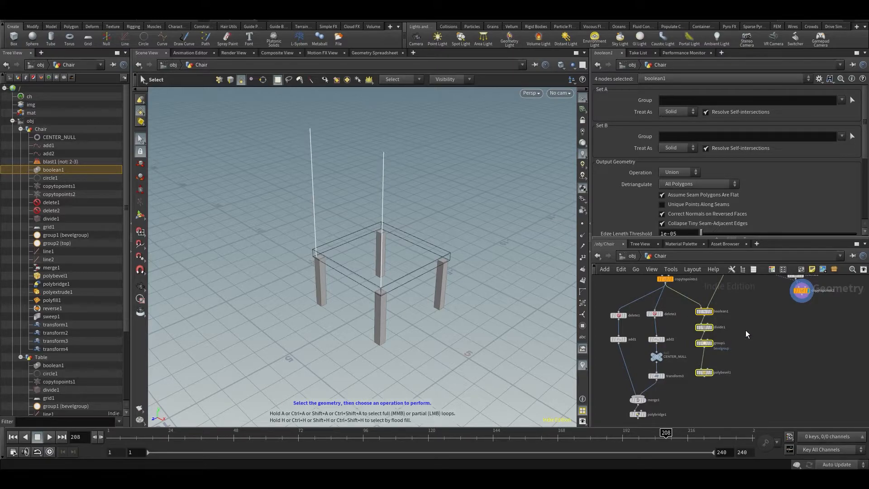
{"action": "key", "text": "Delete"}
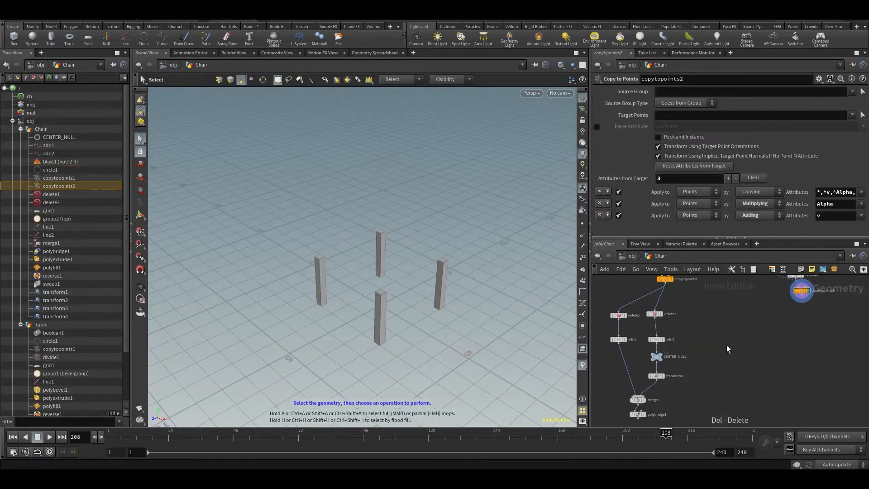
- Add a Merge node below the branches and connect the copytopoints2 legs to it
{"action": "middle_click_drag", "start_coordinate": [719, 323], "coordinate": [721, 343]}
{"action": "key", "text": "Tab"}
{"action": "key", "text": "Escape"}
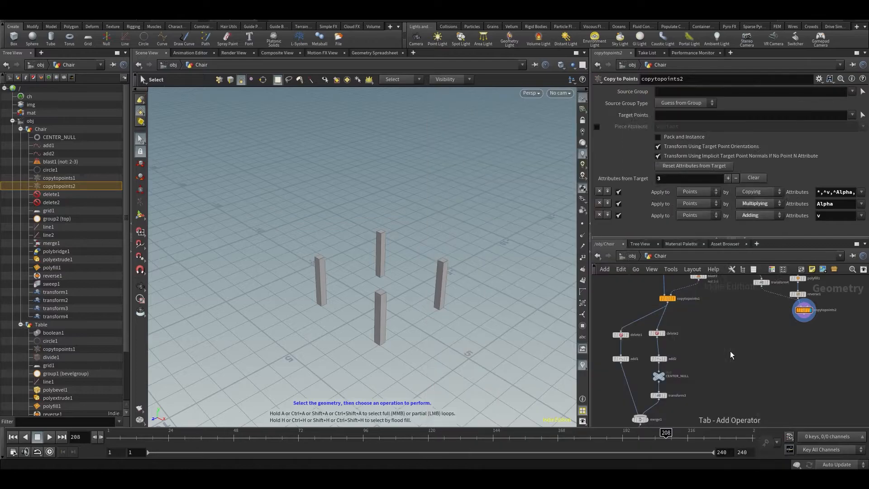
{"action": "left_click", "coordinate": [761, 399]}
{"action": "left_click", "coordinate": [810, 318]}
{"action": "left_click", "coordinate": [760, 397]}
- Try merging copytopoints1 into merge2, and remove that connection again
{"action": "left_click", "coordinate": [667, 302]}
{"action": "left_click", "coordinate": [760, 396]}
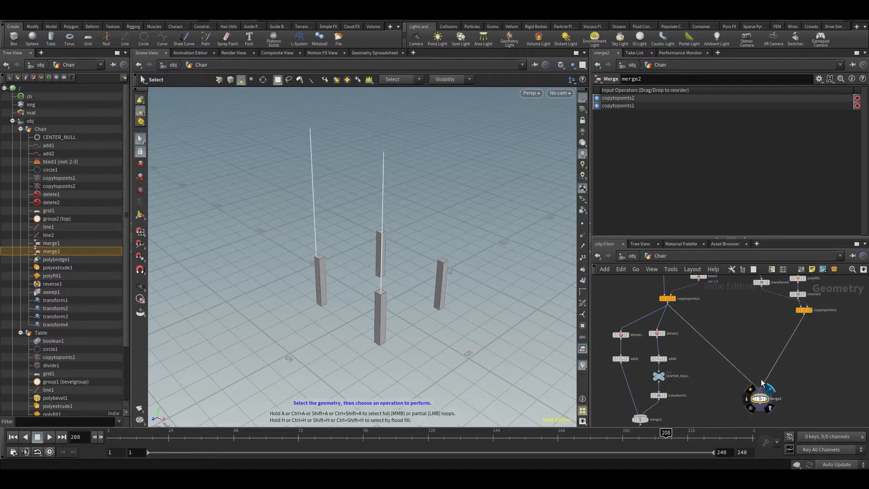
{"action": "middle_click_drag", "start_coordinate": [679, 375], "coordinate": [705, 329]}
{"action": "key", "text": "ctrl+z"}
{"action": "left_click_drag", "start_coordinate": [780, 354], "coordinate": [754, 406]}
{"action": "key", "text": "y"}
{"action": "left_click_drag", "start_coordinate": [728, 371], "coordinate": [748, 356]}
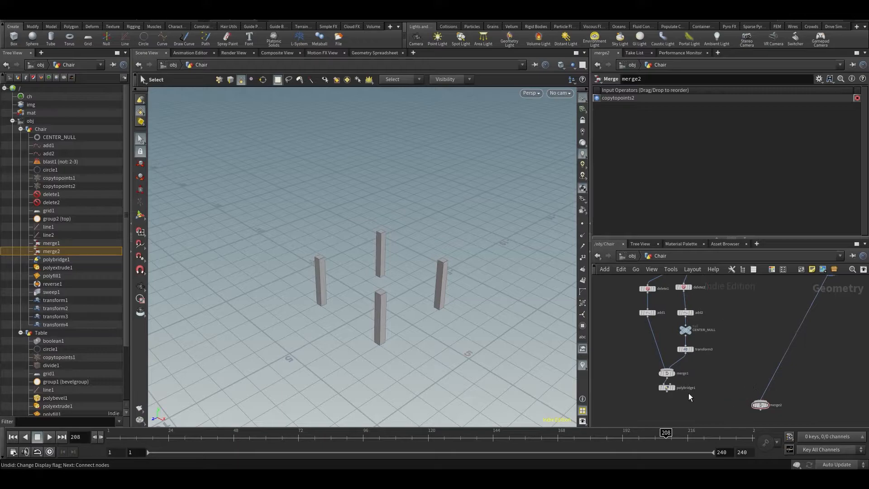
- Connect the polybridge1 backrest to merge2 and display the merged result
{"action": "scroll", "coordinate": [677, 394], "scroll_direction": "up", "scroll_amount": 2}
{"action": "left_click_drag", "start_coordinate": [664, 391], "coordinate": [800, 409]}
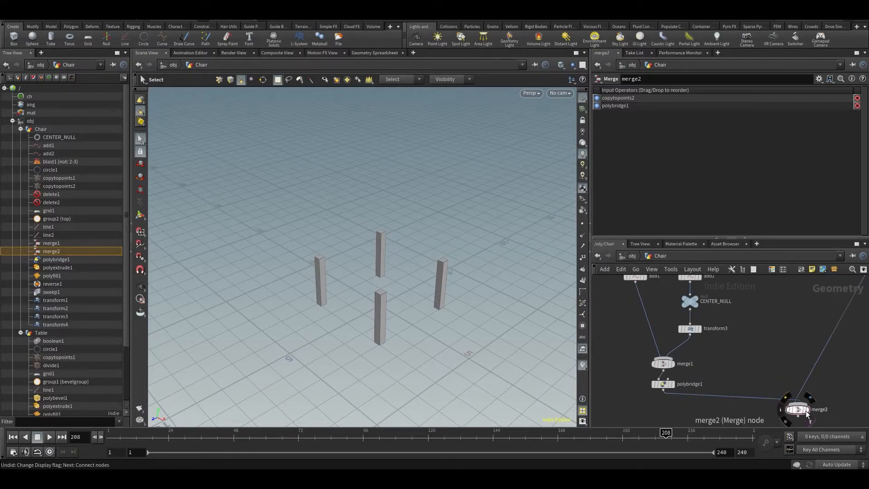
{"action": "left_click", "coordinate": [809, 399]}
{"action": "left_click_drag", "start_coordinate": [411, 256], "coordinate": [446, 234], "text": "alt"}
{"action": "middle_click_drag", "start_coordinate": [748, 331], "coordinate": [779, 369]}
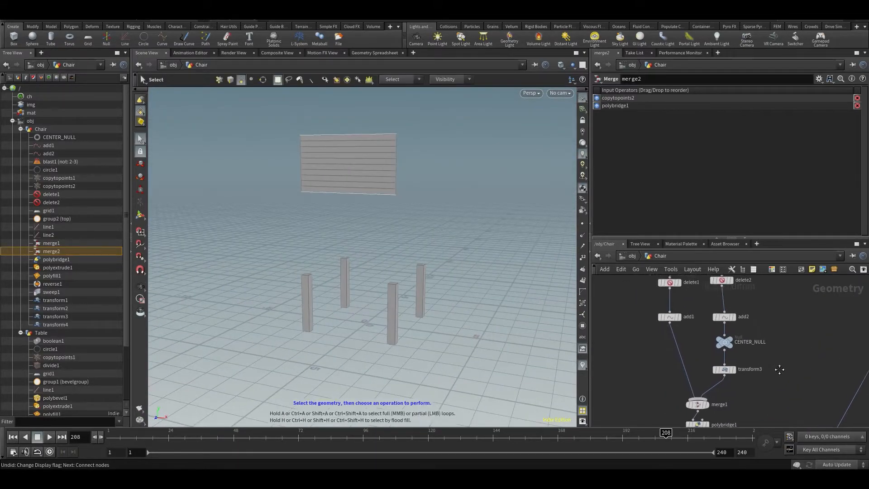
- Reposition polyextrude1 and connect it to merge2 so the seat joins the legs and backrest
{"action": "scroll", "coordinate": [770, 367], "scroll_direction": "down", "scroll_amount": 3}
{"action": "middle_click_drag", "start_coordinate": [684, 331], "coordinate": [670, 355]}
{"action": "key", "text": "Escape"}
{"action": "left_click_drag", "start_coordinate": [346, 239], "coordinate": [193, 251]}
{"action": "key", "text": "s"}
{"action": "middle_click_drag", "start_coordinate": [775, 341], "coordinate": [725, 347]}
{"action": "scroll", "coordinate": [747, 355], "scroll_direction": "up", "scroll_amount": 3}
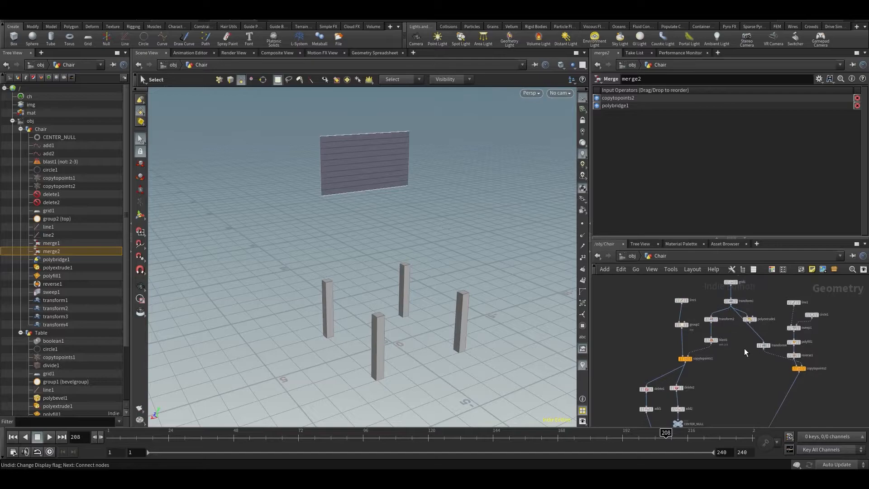
{"action": "left_click_drag", "start_coordinate": [753, 314], "coordinate": [717, 344]}
{"action": "left_click", "coordinate": [719, 350]}
{"action": "left_click", "coordinate": [714, 347]}
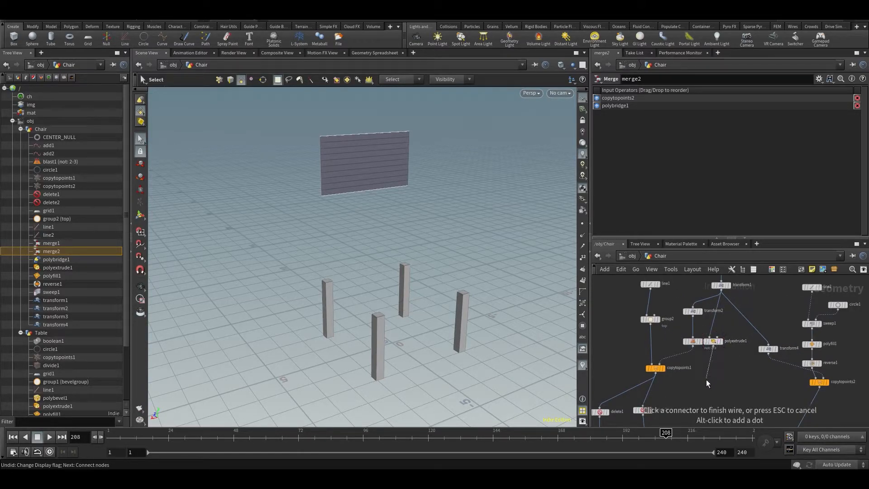
{"action": "middle_click_drag", "start_coordinate": [704, 417], "coordinate": [723, 283]}
{"action": "left_click", "coordinate": [760, 343]}
{"action": "left_click_drag", "start_coordinate": [378, 283], "coordinate": [440, 253], "text": "alt"}
{"action": "middle_click_drag", "start_coordinate": [733, 364], "coordinate": [728, 407]}
{"action": "scroll", "coordinate": [715, 384], "scroll_direction": "down", "scroll_amount": 3}
{"action": "middle_click_drag", "start_coordinate": [688, 343], "coordinate": [635, 319]}
{"action": "scroll", "coordinate": [647, 335], "scroll_direction": "up", "scroll_amount": 3}
{"action": "scroll", "coordinate": [688, 322], "scroll_direction": "down", "scroll_amount": 2}
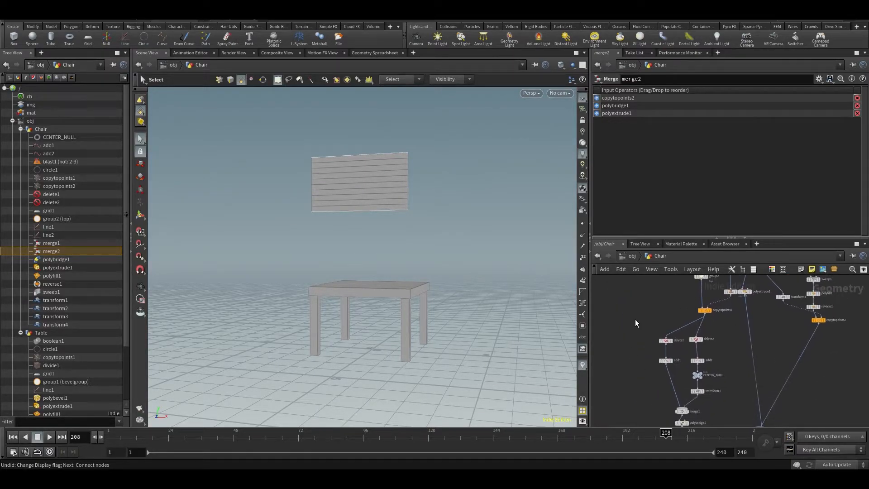
{"action": "key", "text": "u"}
{"action": "double_click", "coordinate": [788, 354]}
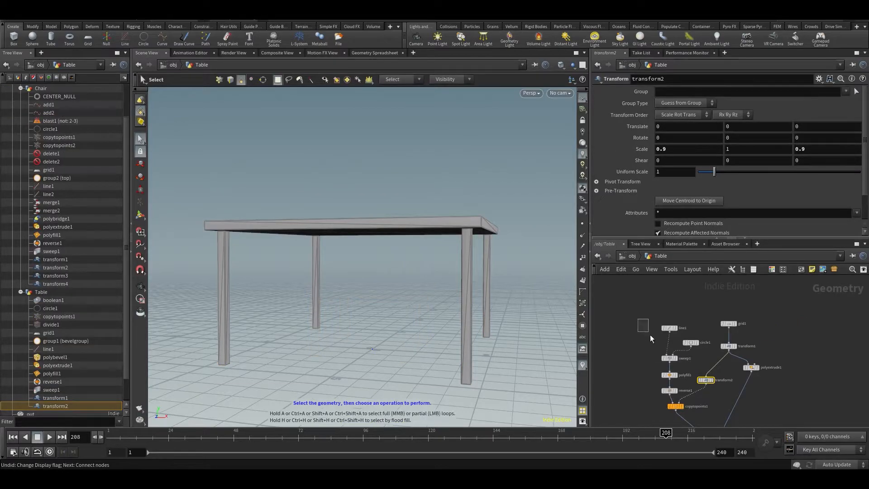
{"action": "key", "text": "u"}
{"action": "double_click", "coordinate": [673, 351]}
{"action": "scroll", "coordinate": [746, 355], "scroll_direction": "up", "scroll_amount": 2}
- Try pasting a duplicate of the five leg-building nodes into the Chair network, and delete the copies
{"action": "left_click_drag", "start_coordinate": [788, 301], "coordinate": [713, 384]}
{"action": "key", "text": "ctrl+c"}
{"action": "middle_click_drag", "start_coordinate": [636, 406], "coordinate": [799, 381]}
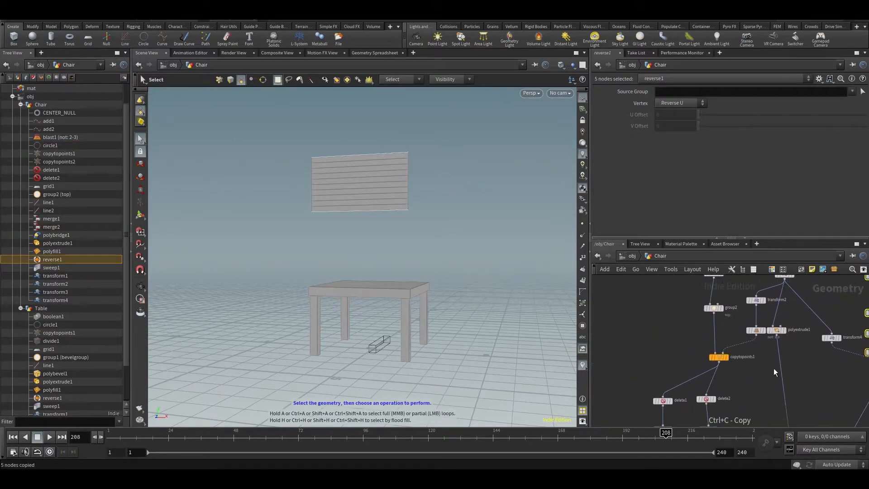
{"action": "key", "text": "ctrl+v"}
{"action": "middle_click_drag", "start_coordinate": [610, 398], "coordinate": [637, 371]}
{"action": "scroll", "coordinate": [637, 371], "scroll_direction": "down", "scroll_amount": 2}
{"action": "middle_click_drag", "start_coordinate": [794, 388], "coordinate": [828, 376]}
{"action": "scroll", "coordinate": [712, 370], "scroll_direction": "up", "scroll_amount": 2}
{"action": "left_click_drag", "start_coordinate": [632, 413], "coordinate": [721, 302]}
{"action": "key", "text": "Delete"}
- Move copytopoints2 further down below reverse1 to make room in the leg branch
{"action": "middle_click_drag", "start_coordinate": [724, 336], "coordinate": [613, 321]}
{"action": "left_click_drag", "start_coordinate": [815, 353], "coordinate": [814, 381]}
{"action": "middle_click_drag", "start_coordinate": [805, 327], "coordinate": [797, 342]}
{"action": "scroll", "coordinate": [795, 339], "scroll_direction": "up", "scroll_amount": 3}
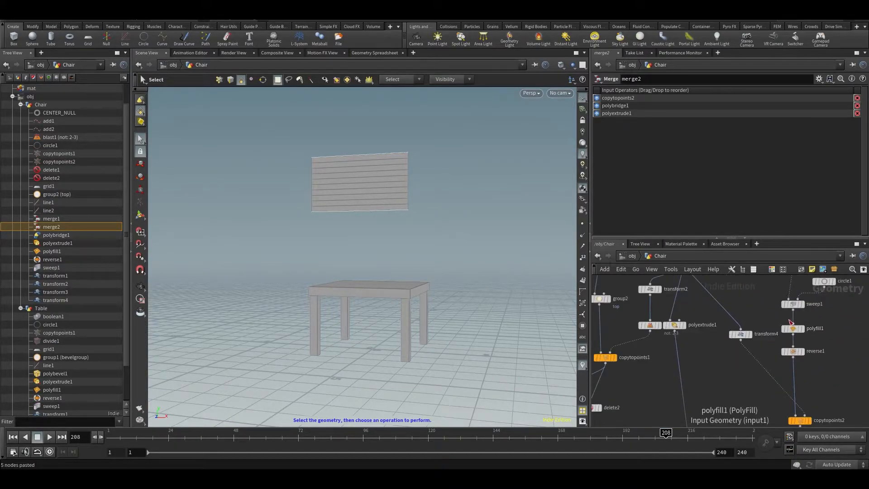
{"action": "middle_click_drag", "start_coordinate": [709, 393], "coordinate": [710, 351]}
{"action": "middle_click_drag", "start_coordinate": [760, 365], "coordinate": [746, 415]}
{"action": "middle_click_drag", "start_coordinate": [843, 338], "coordinate": [826, 380]}
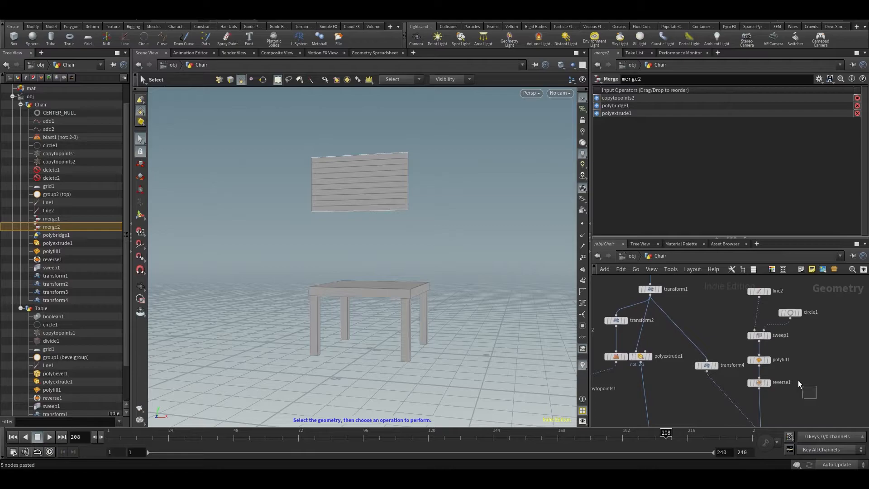
- Cut circle1, sweep1, polyfill1 and reverse1 from the leg branch and display copytopoints2 as plain lines
{"action": "left_click", "coordinate": [790, 312]}
{"action": "left_click_drag", "start_coordinate": [783, 369], "coordinate": [743, 406]}
{"action": "key", "text": "ctrl+x"}
{"action": "middle_click_drag", "start_coordinate": [787, 406], "coordinate": [784, 330]}
{"action": "left_click", "coordinate": [777, 378]}
{"action": "left_click_drag", "start_coordinate": [468, 330], "coordinate": [413, 313], "text": "alt"}
{"action": "middle_click_drag", "start_coordinate": [719, 377], "coordinate": [720, 376]}
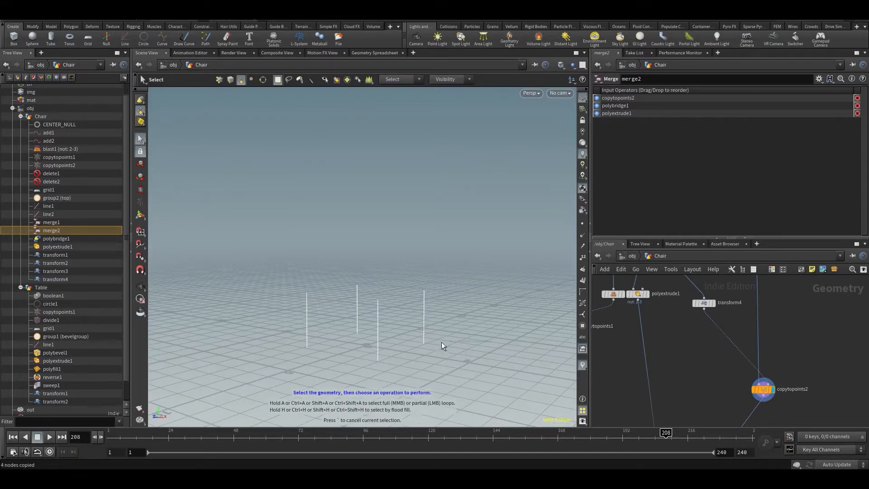
- Add another Merge node just below copytopoints2
{"action": "scroll", "coordinate": [670, 366], "scroll_direction": "down", "scroll_amount": 3}
{"action": "key", "text": "Tab"}
{"action": "mouse_move", "coordinate": [753, 401]}
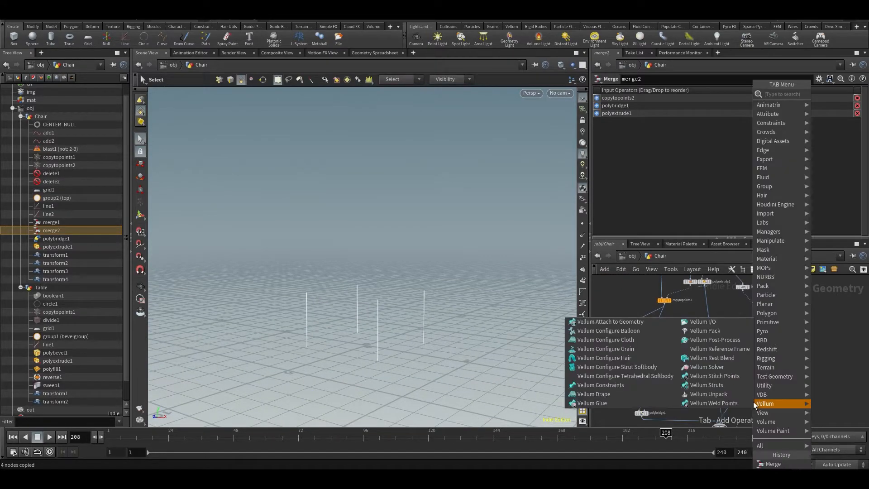
{"action": "type", "text": "mer"}
{"action": "key", "text": "Return"}
{"action": "scroll", "coordinate": [753, 401], "scroll_direction": "up", "scroll_amount": 3}
{"action": "left_click", "coordinate": [753, 339]}
{"action": "left_click", "coordinate": [754, 333]}
{"action": "key", "text": "Escape"}
{"action": "left_click", "coordinate": [753, 333]}
{"action": "key", "text": "Escape"}
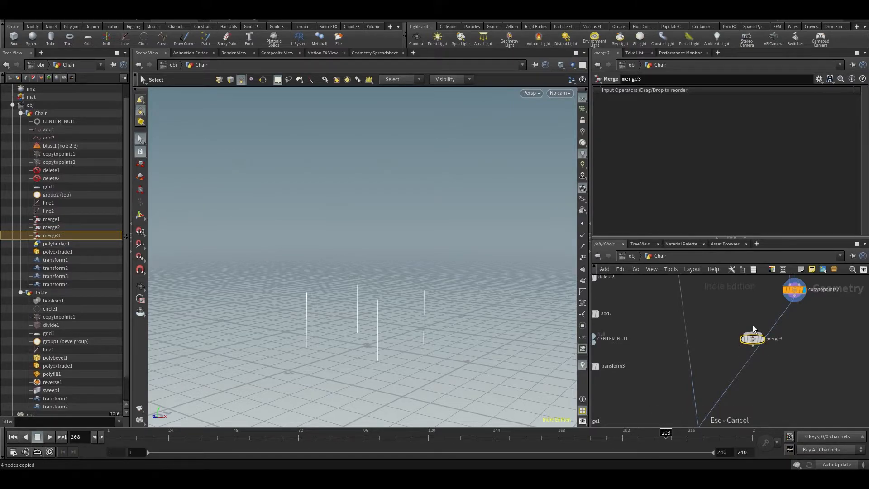
- Insert the new merge3 node into the wire below copytopoints2 and also connect copytopoints1's output to it
{"action": "left_click_drag", "start_coordinate": [755, 339], "coordinate": [775, 334]}
{"action": "left_click", "coordinate": [775, 327]}
{"action": "scroll", "coordinate": [792, 343], "scroll_direction": "down", "scroll_amount": 2}
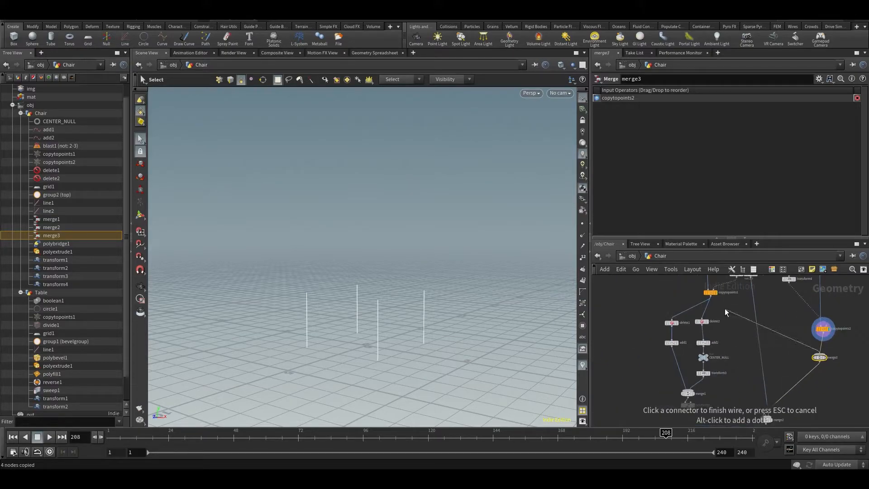
{"action": "left_click", "coordinate": [711, 296]}
{"action": "key", "text": "Escape"}
- Paste the circle1, sweep1, polyfill1 and reverse1 nodes below merge3, feed merge3 into sweep1 and display reverse1
{"action": "left_click_drag", "start_coordinate": [312, 224], "coordinate": [152, 243]}
{"action": "middle_click_drag", "start_coordinate": [806, 367], "coordinate": [764, 395]}
{"action": "key", "text": "ctrl+v"}
{"action": "middle_click_drag", "start_coordinate": [830, 387], "coordinate": [763, 352]}
{"action": "left_click", "coordinate": [778, 356]}
{"action": "left_click", "coordinate": [724, 334]}
{"action": "left_click", "coordinate": [795, 408]}
- Check the scale settings of transform4 and transform2, and move transform4 slightly higher in the network
{"action": "left_click_drag", "start_coordinate": [363, 248], "coordinate": [309, 245], "text": "alt"}
{"action": "middle_click_drag", "start_coordinate": [679, 363], "coordinate": [729, 427]}
{"action": "scroll", "coordinate": [729, 425], "scroll_direction": "down", "scroll_amount": 3}
{"action": "middle_click_drag", "start_coordinate": [715, 358], "coordinate": [745, 382]}
{"action": "scroll", "coordinate": [746, 381], "scroll_direction": "up", "scroll_amount": 3}
{"action": "left_click_drag", "start_coordinate": [696, 329], "coordinate": [715, 329]}
{"action": "middle_click_drag", "start_coordinate": [685, 359], "coordinate": [692, 410]}
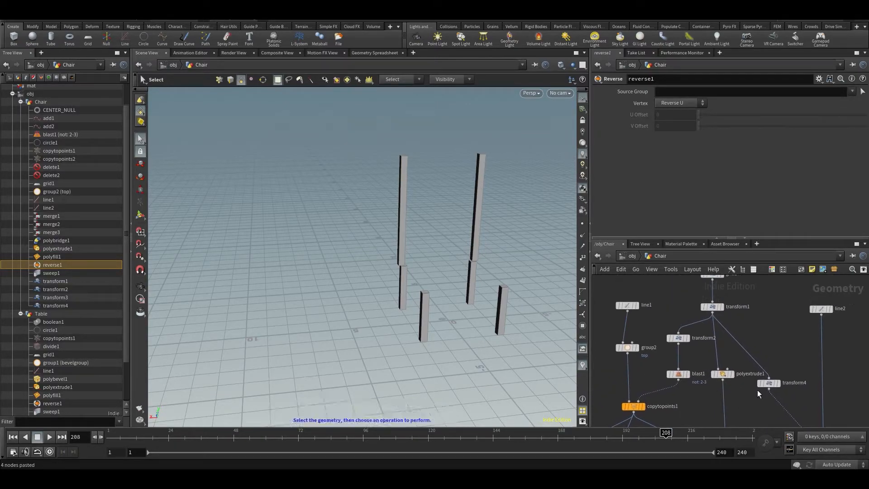
{"action": "left_click", "coordinate": [769, 383]}
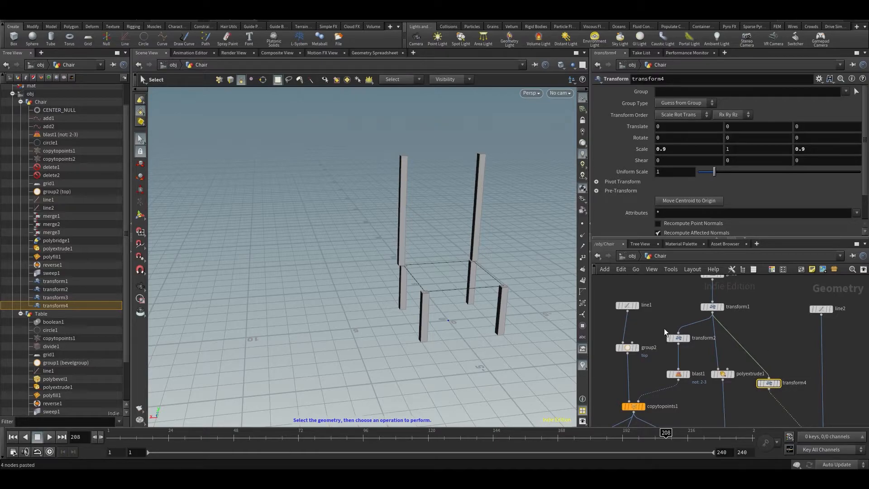
{"action": "left_click", "coordinate": [680, 340]}
{"action": "left_click_drag", "start_coordinate": [766, 383], "coordinate": [766, 352]}
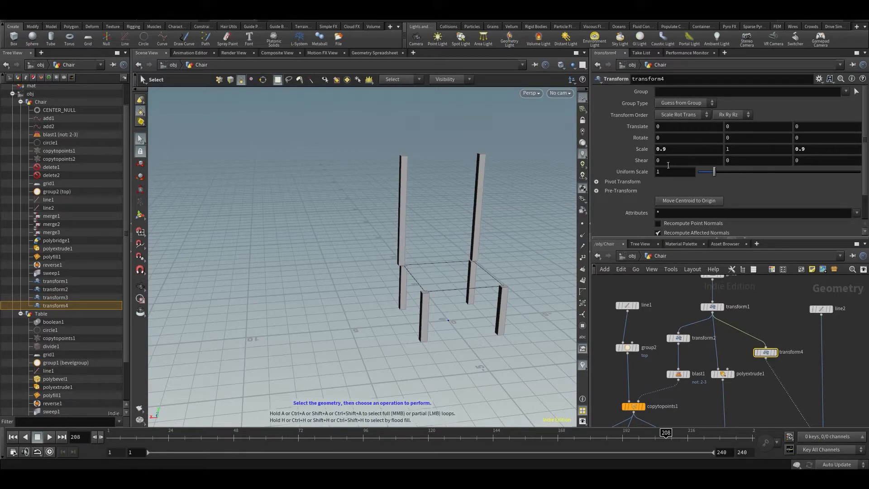
- Copy transform4's Scale parameter and paste it onto transform2's Scale as relative references
{"action": "right_click", "coordinate": [642, 154]}
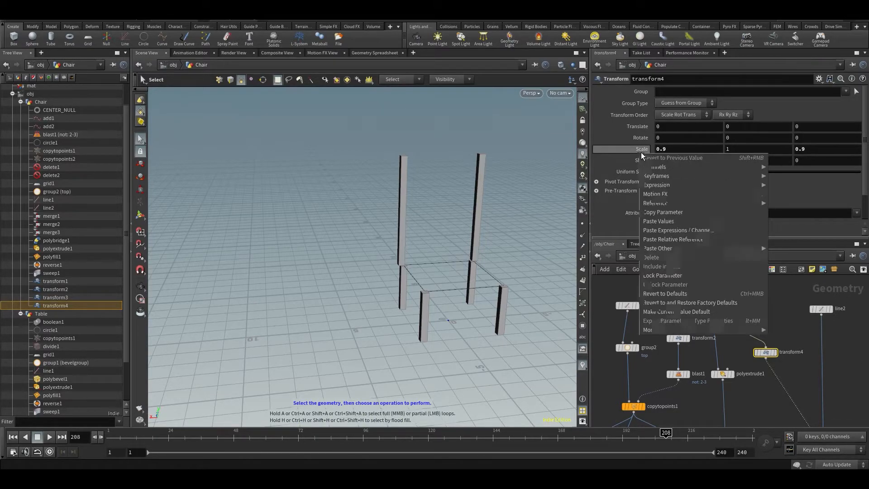
{"action": "left_click", "coordinate": [657, 212]}
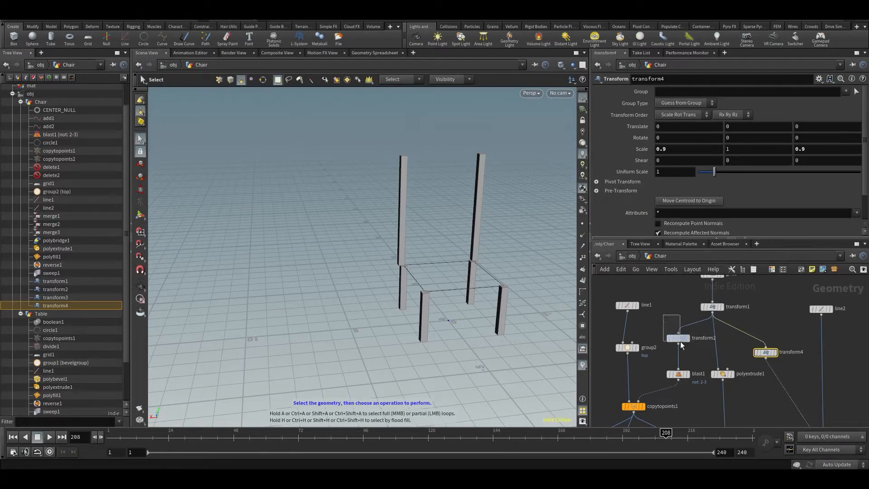
{"action": "left_click", "coordinate": [679, 339]}
{"action": "right_click", "coordinate": [634, 153]}
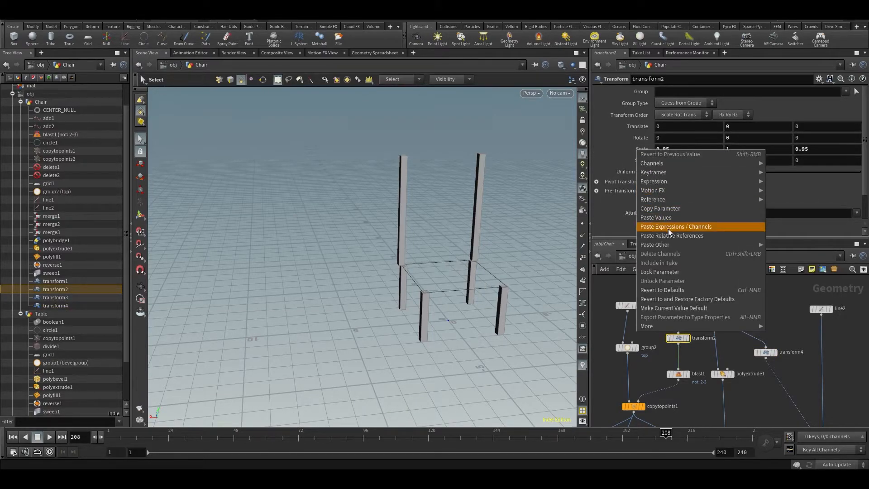
{"action": "left_click", "coordinate": [669, 235]}
{"action": "key", "text": "Escape"}
{"action": "left_click_drag", "start_coordinate": [485, 287], "coordinate": [471, 263]}
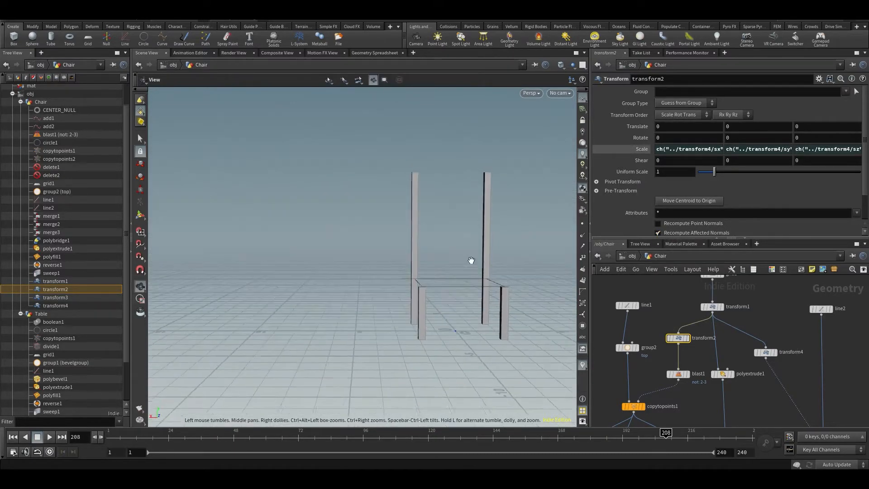
{"action": "key", "text": "s"}
- Cut the direct wire running from merge3 to merge2
{"action": "mouse_move", "coordinate": [744, 403]}
{"action": "middle_mouse_down"}
{"action": "mouse_move", "coordinate": [741, 344]}
{"action": "mouse_move", "coordinate": [743, 379]}
{"action": "mouse_move", "coordinate": [749, 340]}
{"action": "mouse_move", "coordinate": [735, 415]}
{"action": "mouse_move", "coordinate": [720, 388]}
{"action": "middle_mouse_up"}
{"action": "scroll", "coordinate": [742, 362], "scroll_direction": "down", "scroll_amount": 1}
{"action": "scroll", "coordinate": [749, 341], "scroll_direction": "down", "scroll_amount": 2}
{"action": "scroll", "coordinate": [749, 338], "scroll_direction": "up", "scroll_amount": 2}
{"action": "key", "text": "y"}
{"action": "left_click_drag", "start_coordinate": [719, 369], "coordinate": [700, 338]}
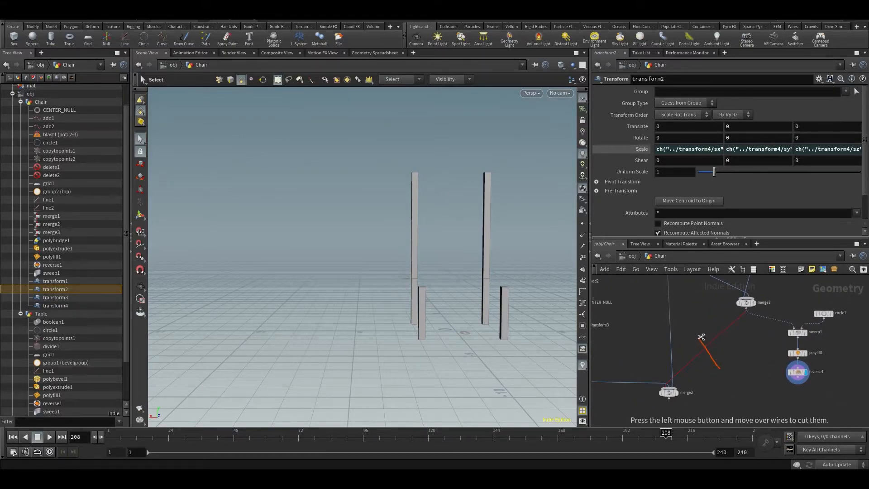
- Move merge2 further down, connect reverse1's output to it and display merge2
{"action": "middle_click_drag", "start_coordinate": [724, 370], "coordinate": [757, 302]}
{"action": "left_click_drag", "start_coordinate": [702, 327], "coordinate": [720, 388]}
{"action": "left_click", "coordinate": [723, 381]}
{"action": "left_click", "coordinate": [830, 312]}
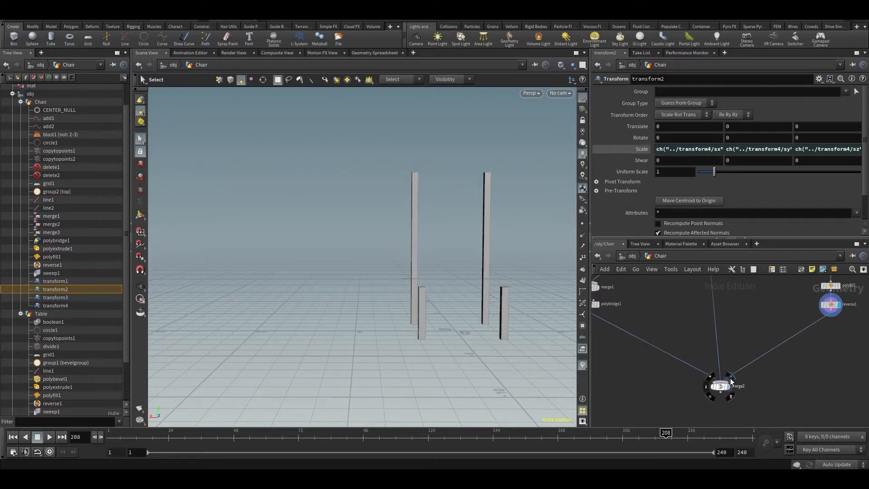
{"action": "left_click", "coordinate": [731, 379]}
{"action": "left_click_drag", "start_coordinate": [528, 249], "coordinate": [317, 221], "text": "alt"}
{"action": "key", "text": "s"}
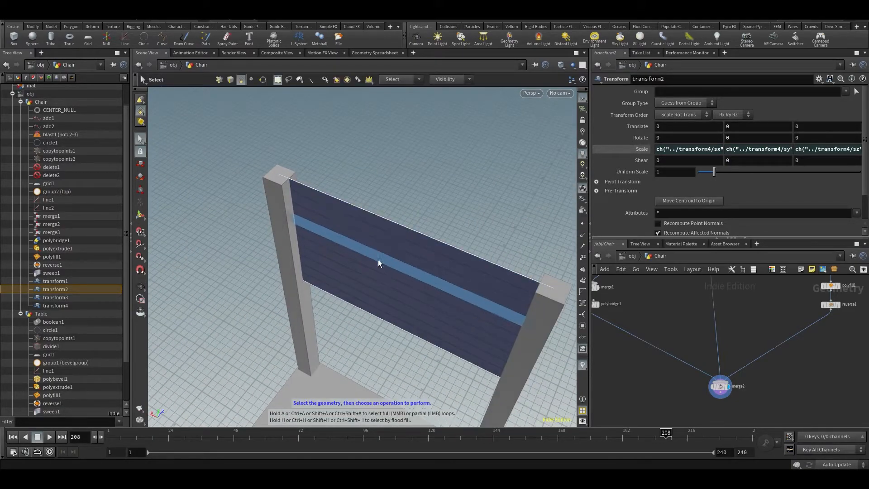
- Add a PolyExtrude node directly after polybridge1 in the backrest branch and display it
{"action": "middle_click_drag", "start_coordinate": [682, 319], "coordinate": [707, 378]}
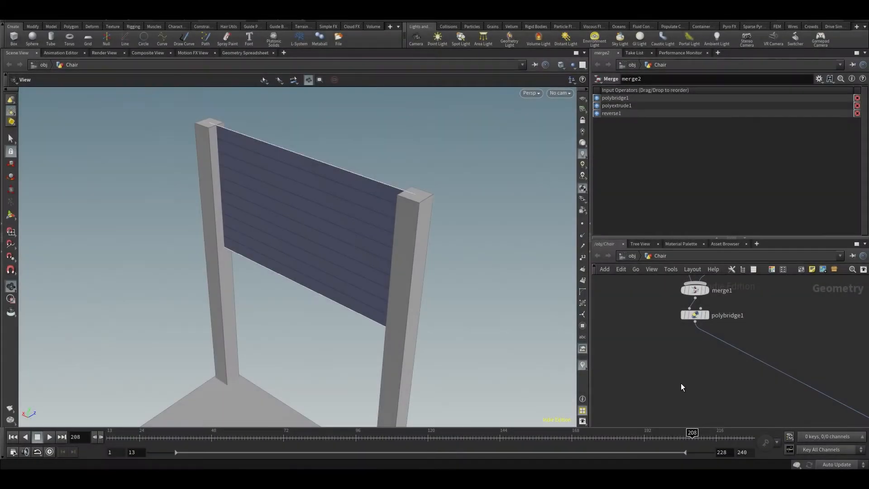
{"action": "key", "text": "Tab"}
{"action": "mouse_move", "coordinate": [700, 360]}
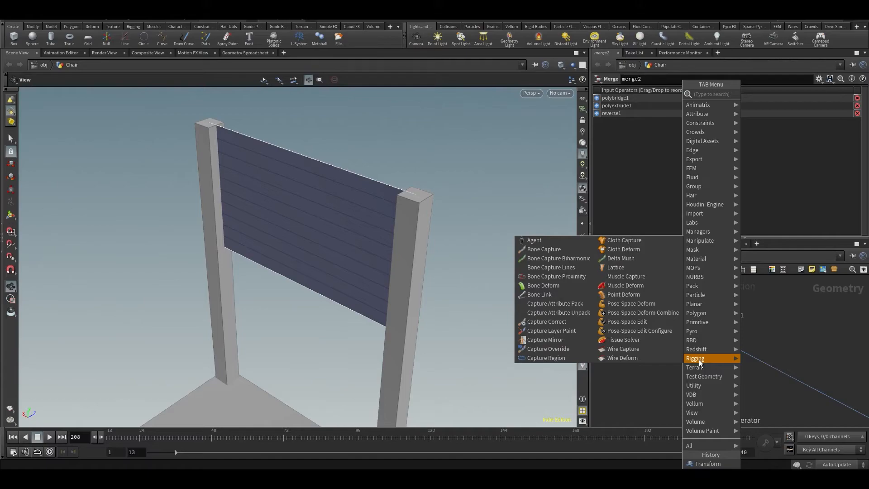
{"action": "type", "text": "polyext"}
{"action": "key", "text": "Return"}
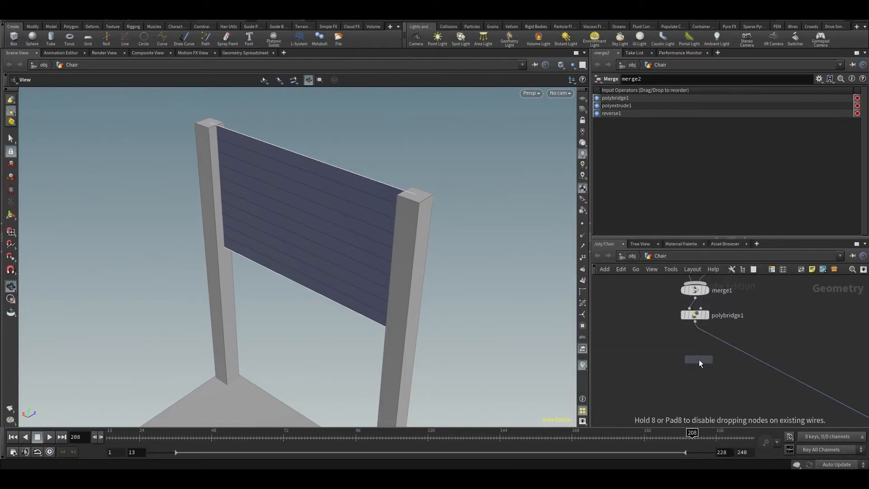
{"action": "scroll", "coordinate": [699, 360], "scroll_direction": "up", "scroll_amount": 3}
{"action": "left_click", "coordinate": [699, 360]}
{"action": "left_click_drag", "start_coordinate": [699, 363], "coordinate": [689, 338]}
{"action": "left_click", "coordinate": [711, 335]}
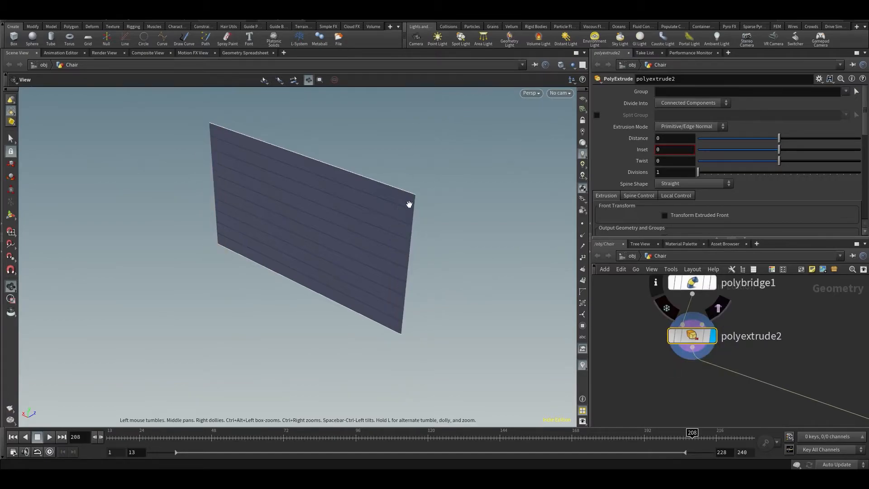
- Extrude the backrest panel by about 0.302 and enable Output Back to close its open side
{"action": "left_click_drag", "start_coordinate": [786, 139], "coordinate": [804, 139]}
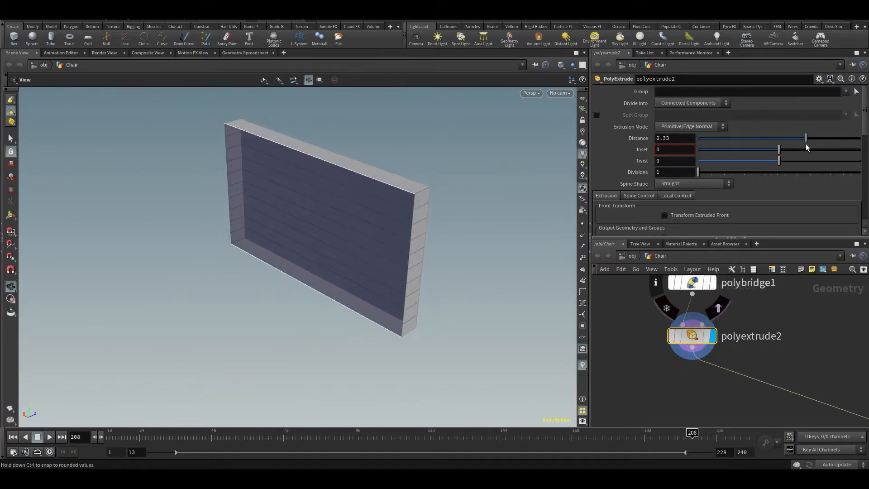
{"action": "scroll", "coordinate": [726, 198], "scroll_direction": "down", "scroll_amount": 2}
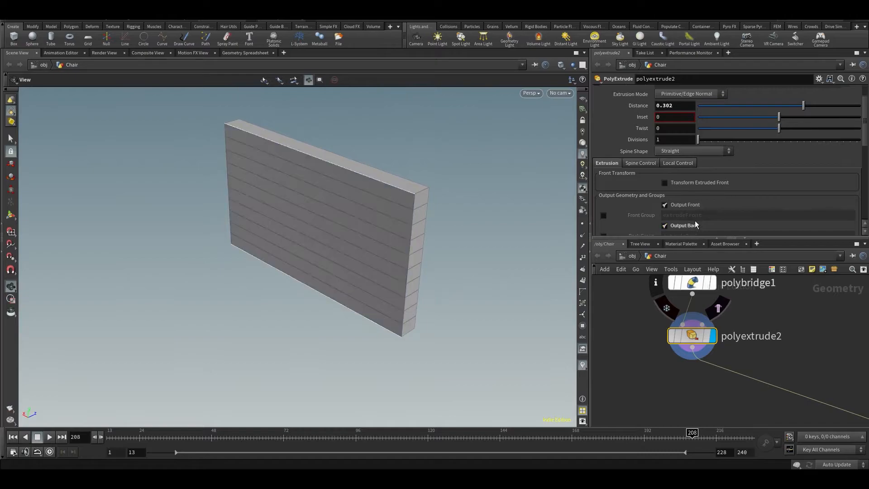
{"action": "left_click_drag", "start_coordinate": [402, 235], "coordinate": [417, 246]}
{"action": "scroll", "coordinate": [706, 360], "scroll_direction": "down", "scroll_amount": 3}
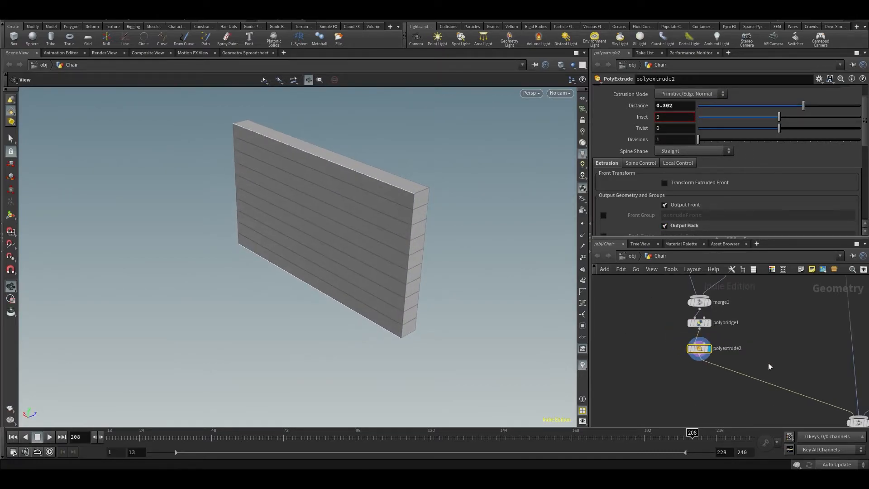
- Display merge2 and adjust the backrest's extrusion distance to 0.218, judging its thickness against the posts
{"action": "middle_click_drag", "start_coordinate": [831, 422], "coordinate": [652, 319]}
{"action": "left_click", "coordinate": [692, 308]}
{"action": "left_click_drag", "start_coordinate": [262, 188], "coordinate": [285, 184]}
{"action": "middle_click_drag", "start_coordinate": [285, 185], "coordinate": [244, 193]}
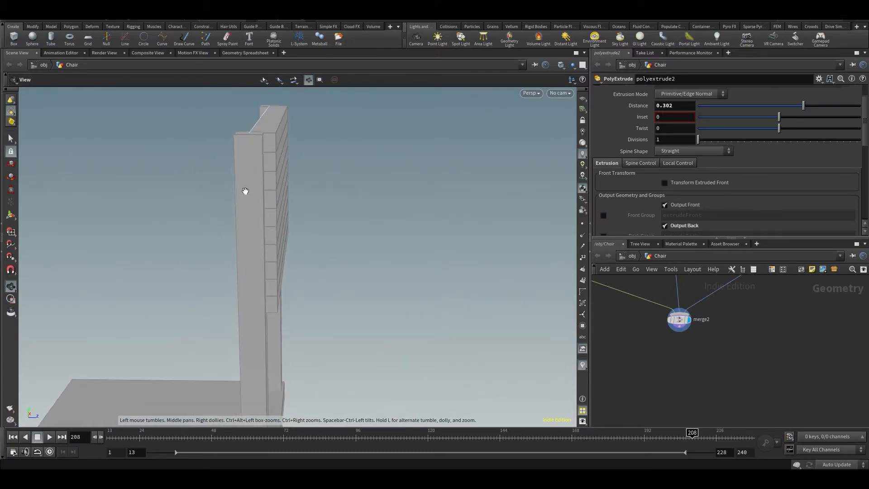
{"action": "mouse_move", "coordinate": [809, 102]}
{"action": "left_mouse_down"}
{"action": "mouse_move", "coordinate": [802, 111]}
{"action": "mouse_move", "coordinate": [813, 110]}
{"action": "left_mouse_up"}
{"action": "middle_click_drag", "start_coordinate": [422, 268], "coordinate": [491, 305]}
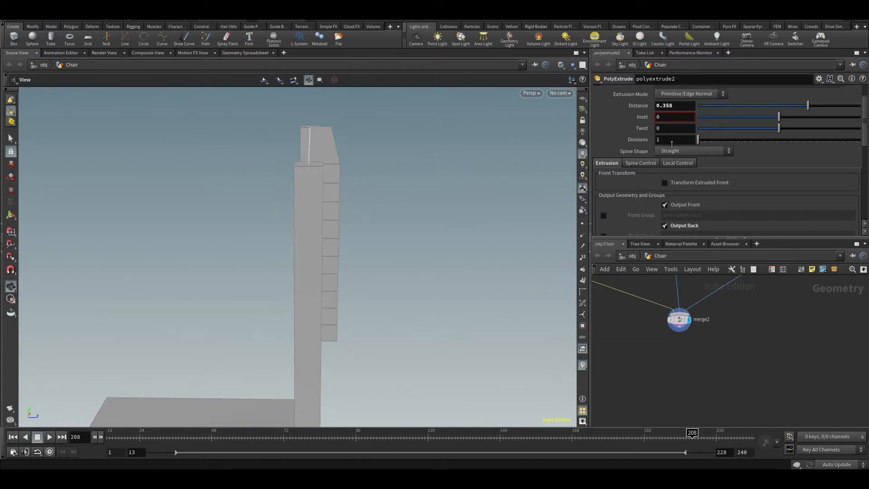
{"action": "left_click_drag", "start_coordinate": [782, 107], "coordinate": [797, 109]}
{"action": "left_click_drag", "start_coordinate": [319, 245], "coordinate": [342, 268]}
{"action": "middle_click_drag", "start_coordinate": [341, 269], "coordinate": [528, 279]}
{"action": "middle_click_drag", "start_coordinate": [311, 235], "coordinate": [368, 248]}
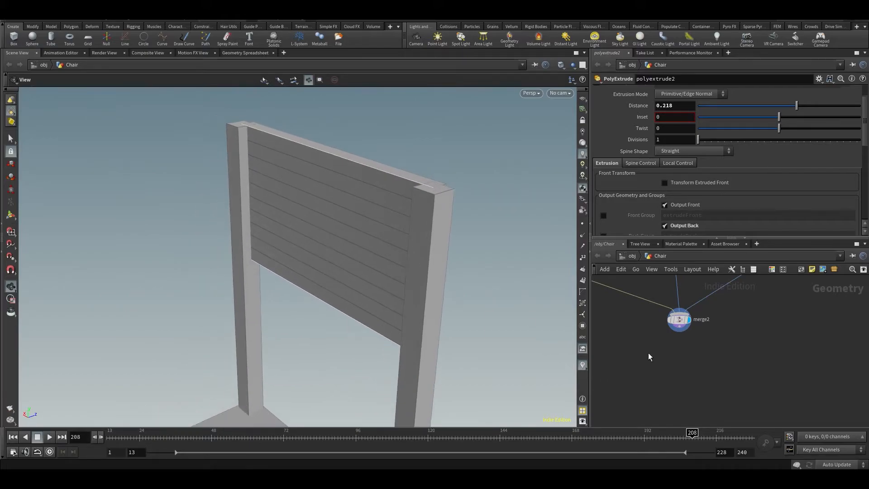
- Add a Transform node below polyextrude2, wired in ahead of merge2
{"action": "middle_click_drag", "start_coordinate": [648, 355], "coordinate": [772, 428]}
{"action": "middle_click_drag", "start_coordinate": [713, 398], "coordinate": [687, 394]}
{"action": "mouse_move", "coordinate": [691, 352]}
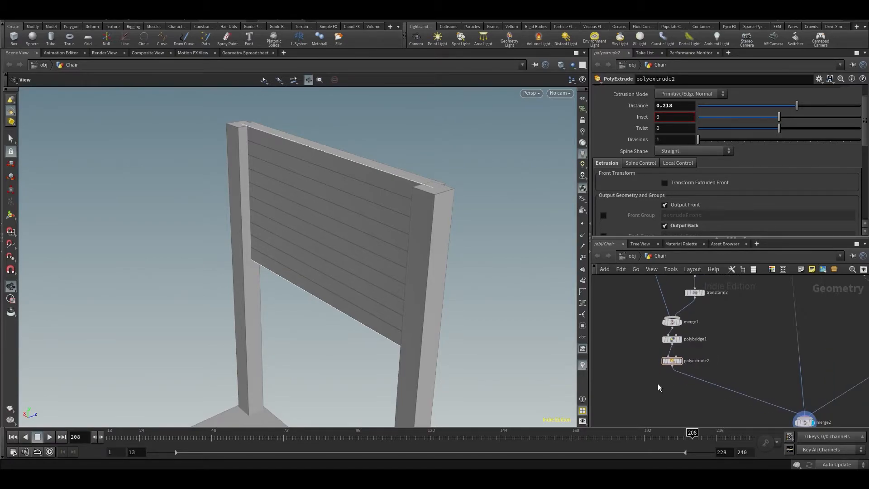
{"action": "key", "text": "Tab"}
{"action": "type", "text": "tra"}
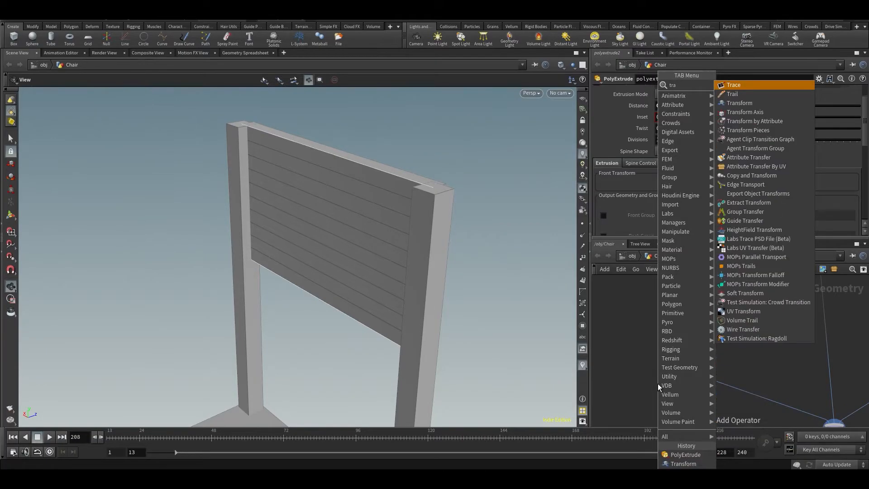
{"action": "type", "text": "n"}
{"action": "key", "text": "Return"}
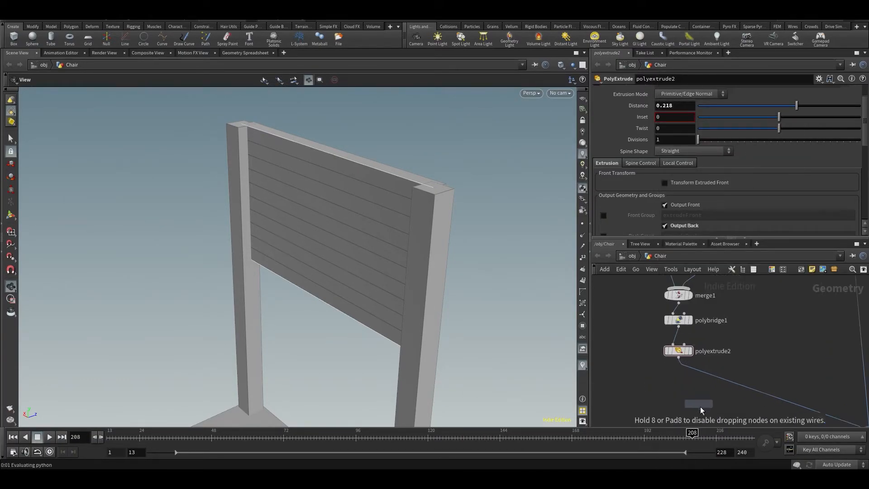
{"action": "left_click", "coordinate": [700, 378]}
{"action": "left_click_drag", "start_coordinate": [700, 378], "coordinate": [671, 390]}
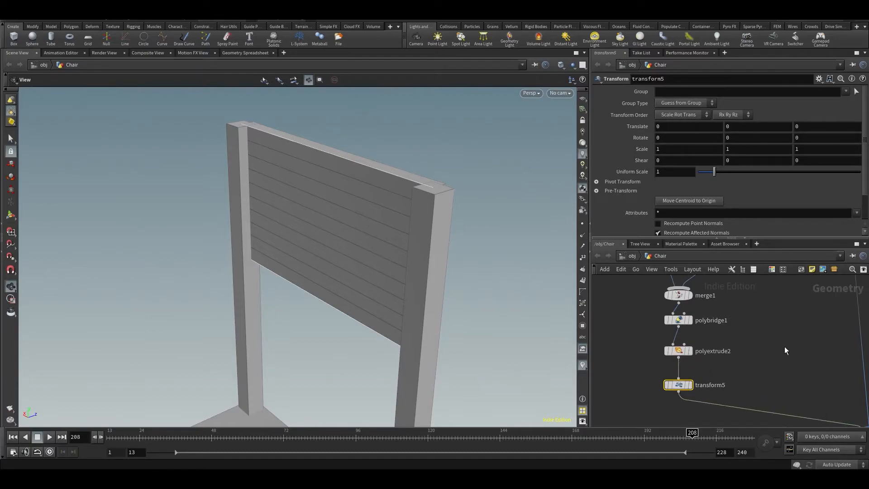
- Copy polyextrude2's Distance parameter and paste it as a relative reference into transform5's Z translation, with transform5 displayed
{"action": "left_click", "coordinate": [678, 350]}
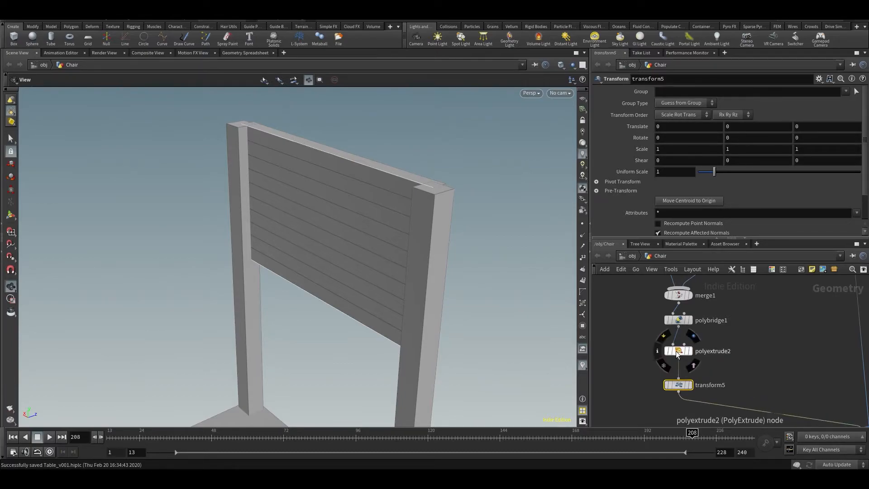
{"action": "right_click", "coordinate": [669, 105]}
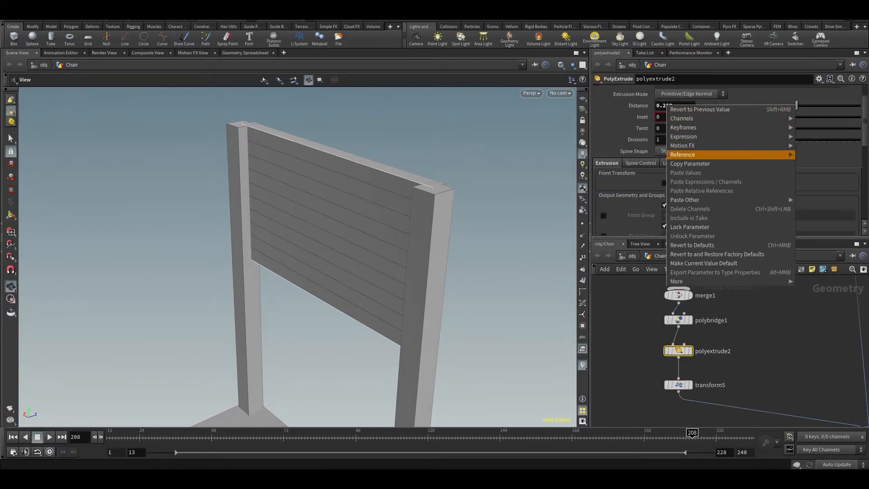
{"action": "left_click", "coordinate": [666, 160]}
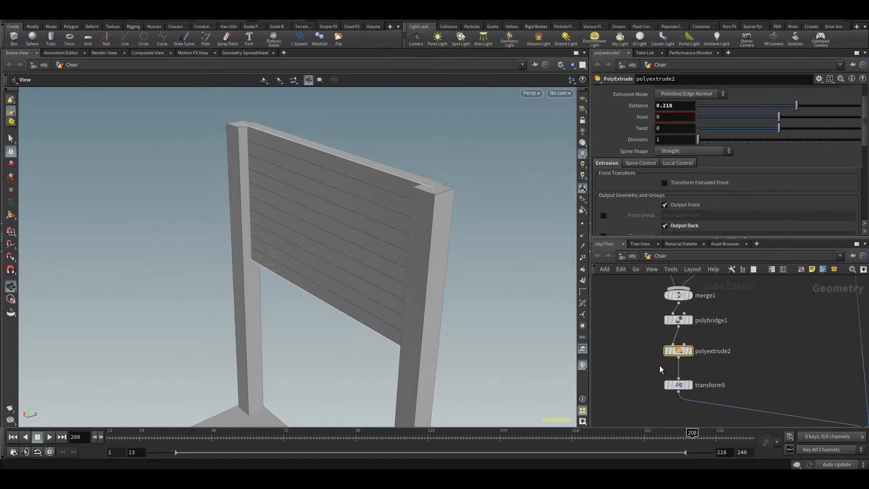
{"action": "key", "text": "r"}
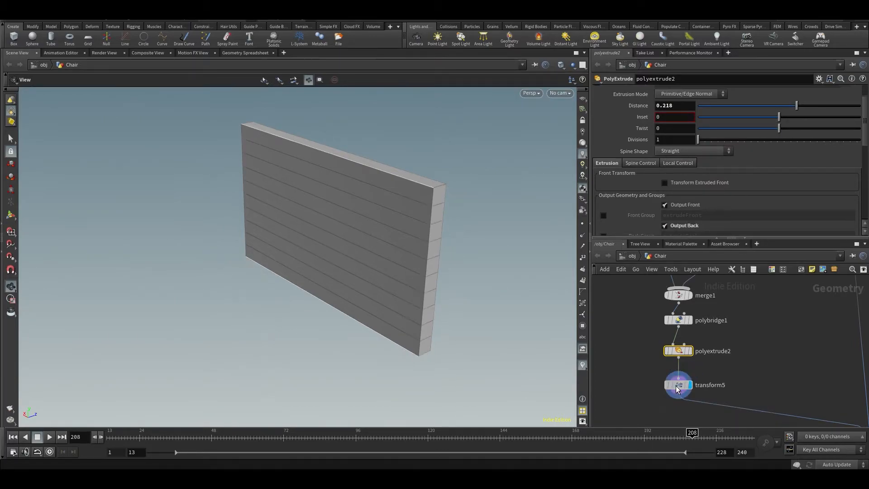
{"action": "left_click", "coordinate": [678, 388]}
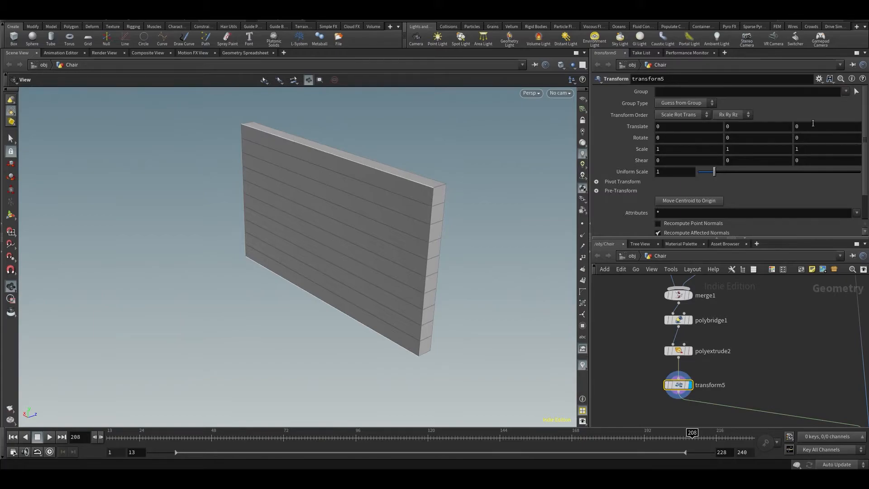
{"action": "right_click", "coordinate": [799, 124]}
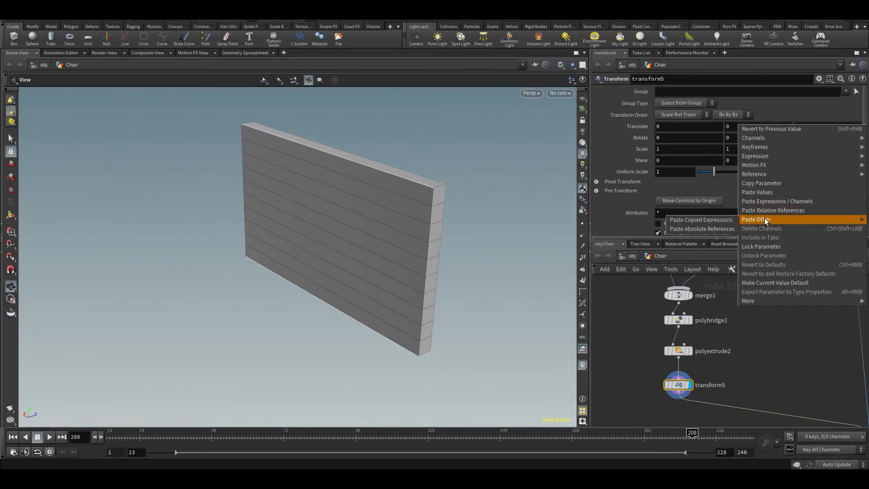
{"action": "left_click", "coordinate": [766, 220]}
- Display merge2 to show the offset backrest together with the rest of the chair
{"action": "scroll", "coordinate": [808, 375], "scroll_direction": "down", "scroll_amount": 3}
{"action": "middle_click_drag", "start_coordinate": [804, 373], "coordinate": [740, 319]}
{"action": "left_click", "coordinate": [791, 364]}
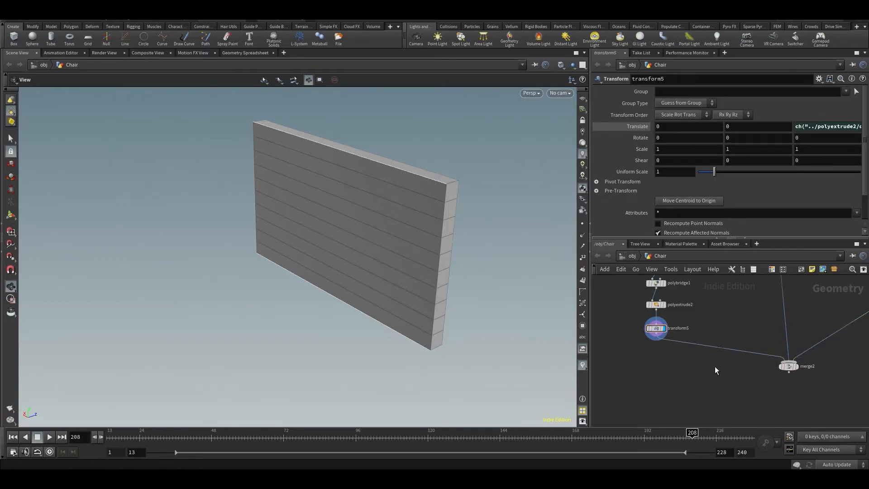
{"action": "middle_click_drag", "start_coordinate": [715, 367], "coordinate": [716, 376]}
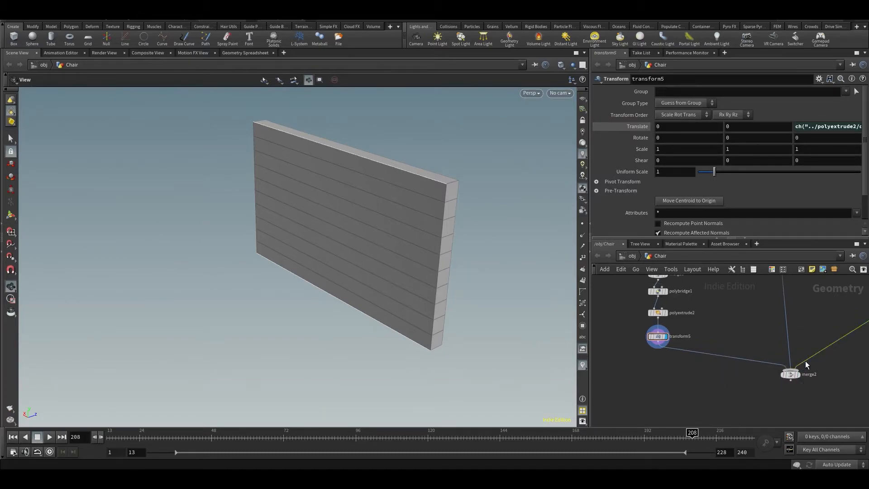
{"action": "left_click", "coordinate": [802, 366]}
{"action": "left_click", "coordinate": [647, 369]}
{"action": "middle_click_drag", "start_coordinate": [647, 369], "coordinate": [645, 391]}
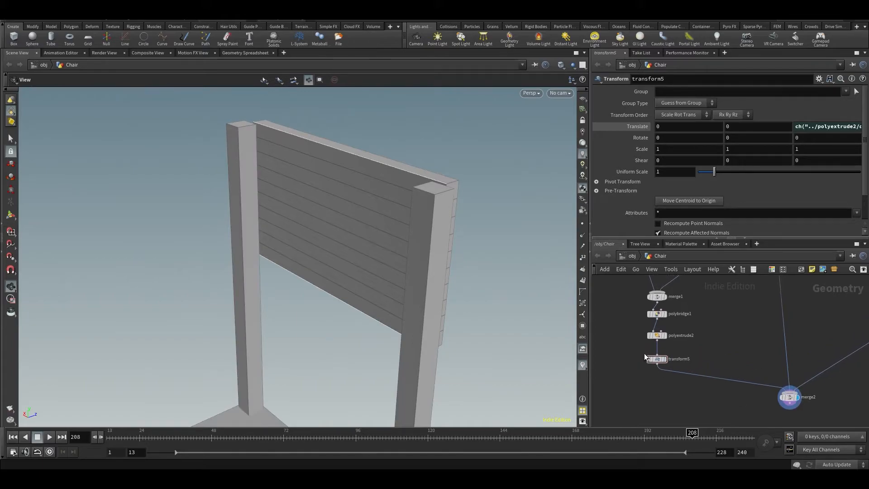
- Try a larger extrusion distance on polyextrude2 and undo the change
{"action": "left_click", "coordinate": [659, 337]}
{"action": "left_click_drag", "start_coordinate": [793, 106], "coordinate": [846, 116]}
{"action": "key", "text": "ctrl+z"}
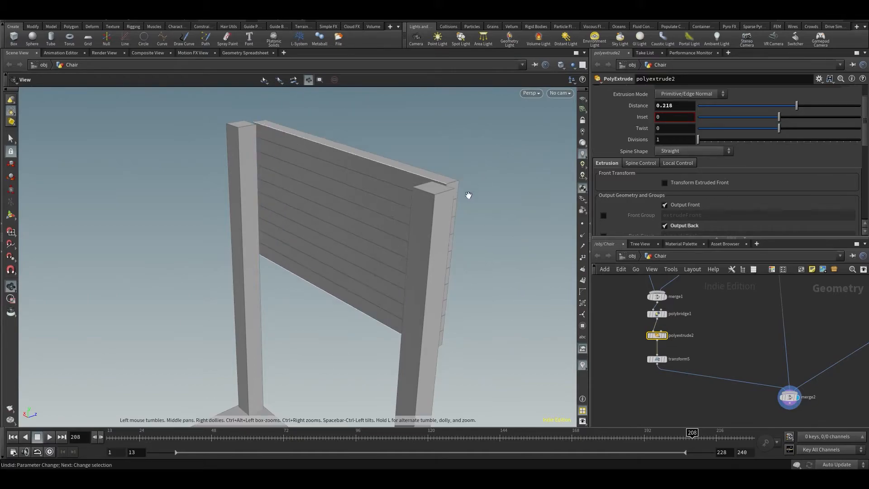
- Negate transform5's Z translation so the expression reads -ch("../polyextrude2/dist")
{"action": "left_click", "coordinate": [653, 360]}
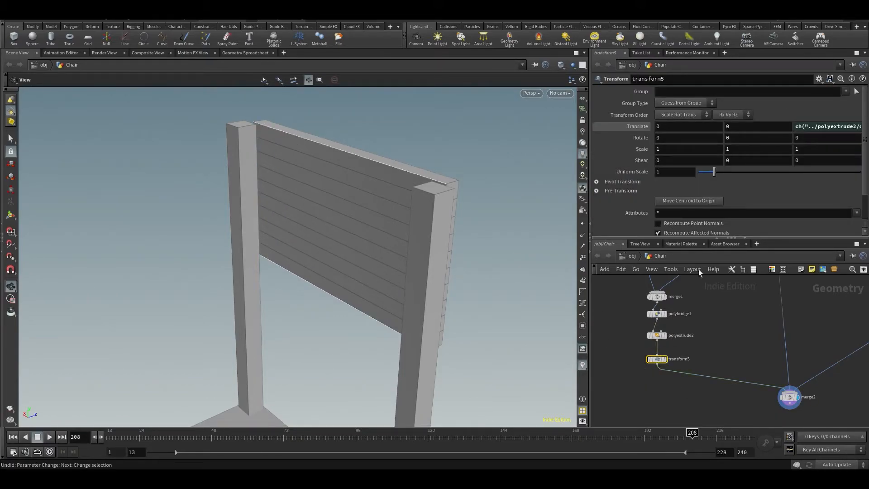
{"action": "left_click", "coordinate": [799, 126]}
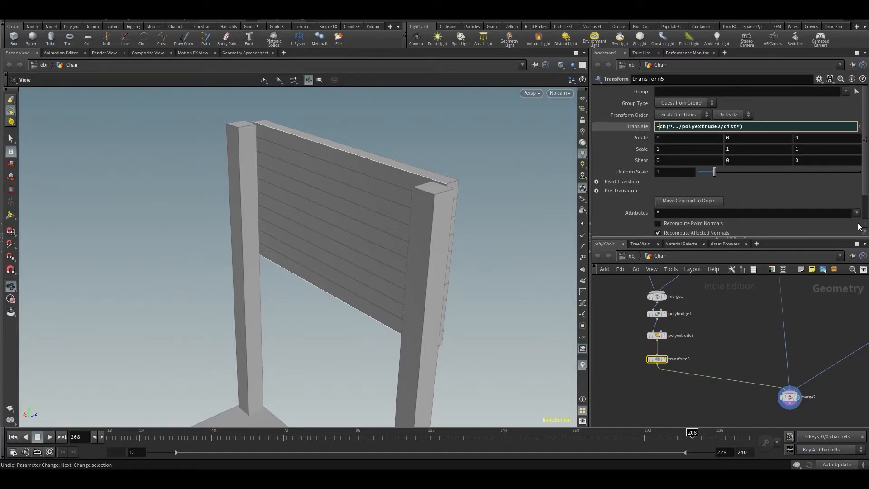
{"action": "key", "text": "Return"}
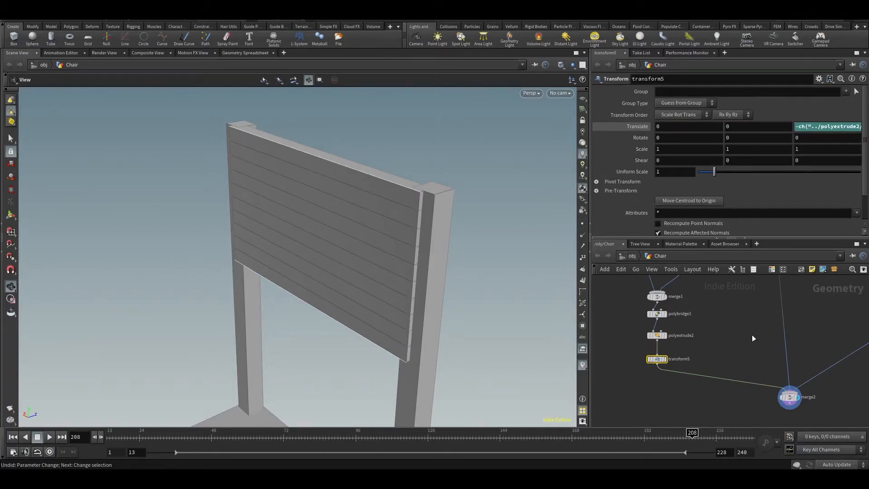
- Try an extrusion distance of about 0.827 on polyextrude2 and undo the change
{"action": "left_click", "coordinate": [660, 339]}
{"action": "mouse_move", "coordinate": [792, 110]}
{"action": "left_mouse_down"}
{"action": "mouse_move", "coordinate": [779, 110]}
{"action": "mouse_move", "coordinate": [860, 110]}
{"action": "mouse_move", "coordinate": [784, 125]}
{"action": "left_mouse_up"}
{"action": "left_click_drag", "start_coordinate": [804, 117], "coordinate": [837, 105]}
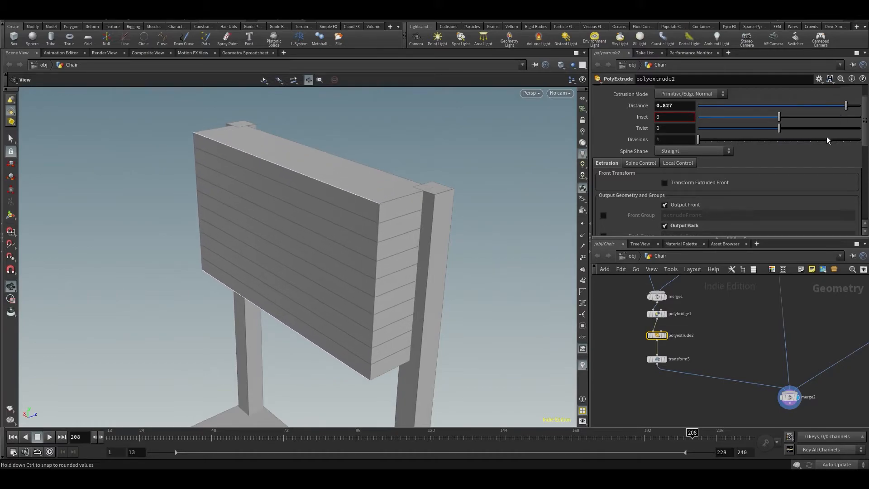
{"action": "key", "text": "ctrl+z"}
- Halve transform5's Z translation by changing its expression to (-ch("../polyextrude2/dist"))/2
{"action": "scroll", "coordinate": [697, 315], "scroll_direction": "up", "scroll_amount": 3}
{"action": "left_click", "coordinate": [635, 381]}
{"action": "left_click", "coordinate": [806, 126]}
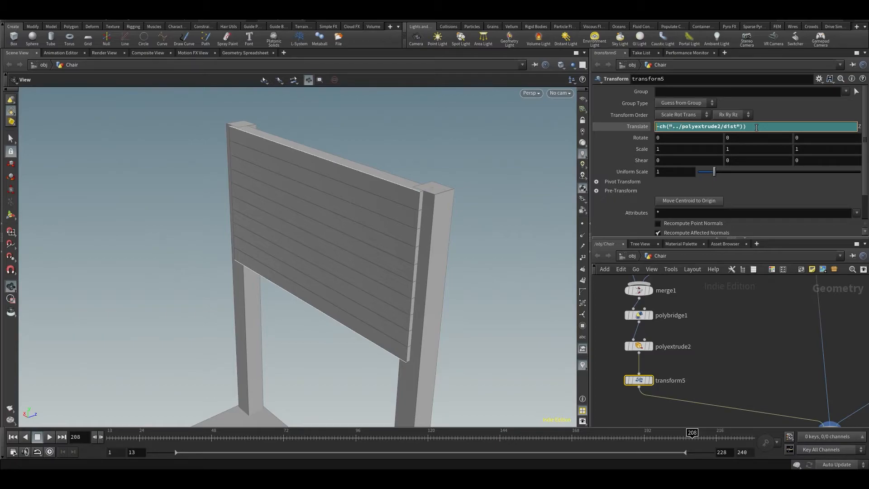
{"action": "type", "text": "("}
{"action": "key", "text": "Return"}
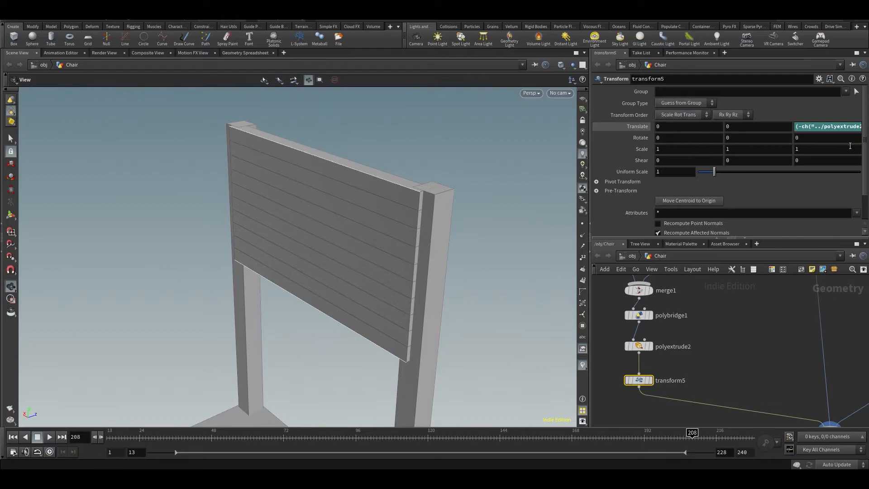
{"action": "left_click", "coordinate": [835, 128]}
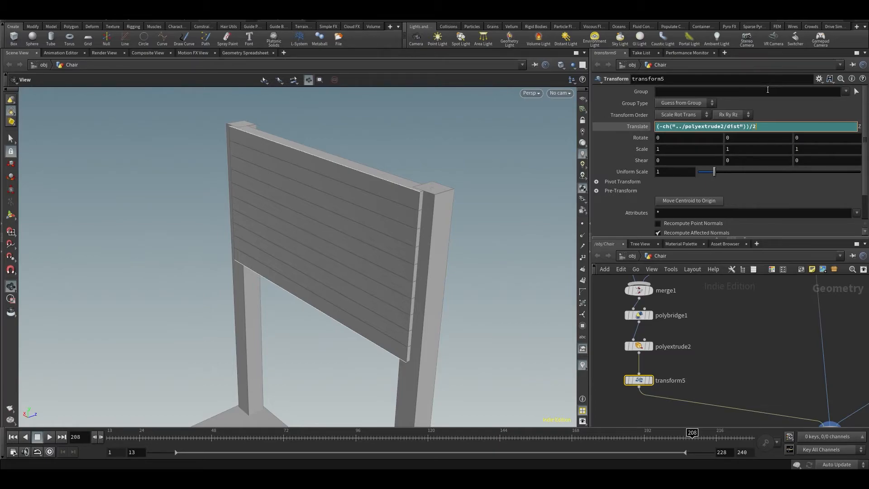
{"action": "key", "text": "Return"}
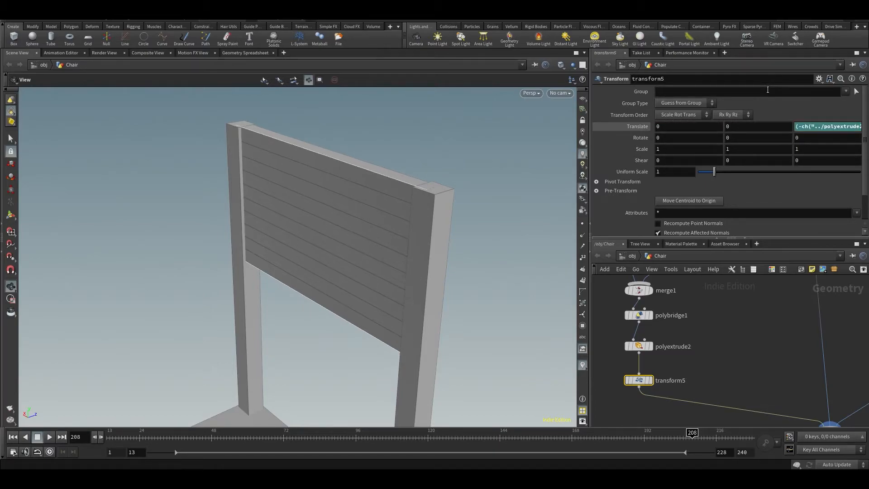
- Examine transform5's Z translation expression without changing it
{"action": "left_click", "coordinate": [846, 129]}
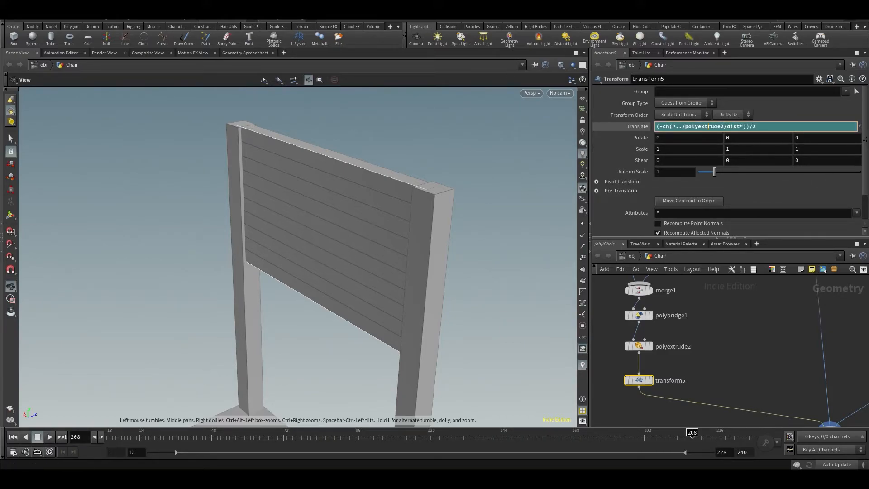
{"action": "scroll", "coordinate": [753, 357], "scroll_direction": "down", "scroll_amount": 5}
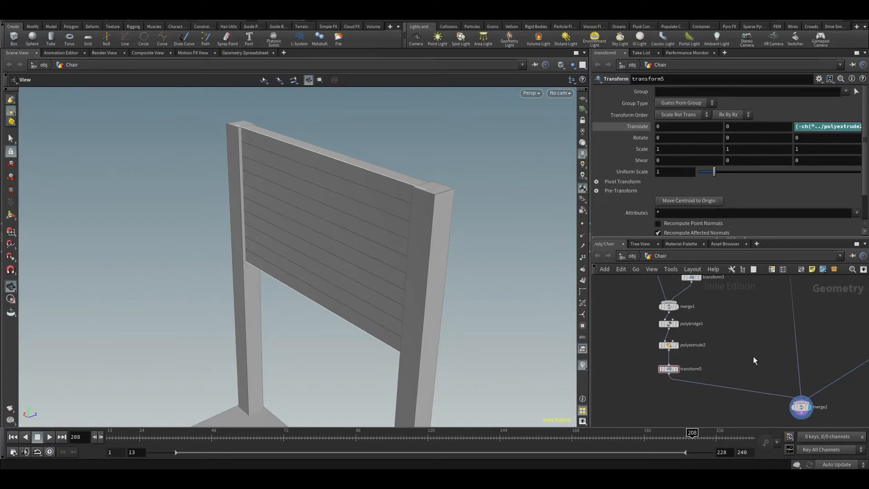
{"action": "middle_click_drag", "start_coordinate": [754, 347], "coordinate": [753, 352]}
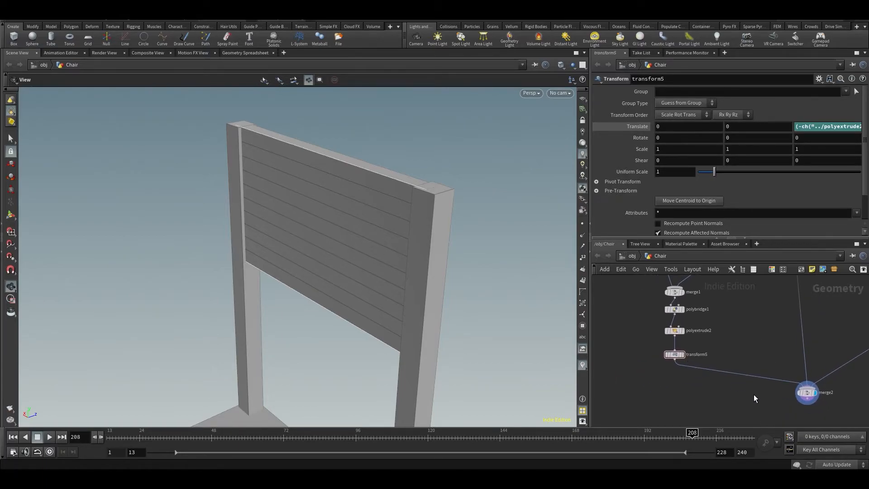
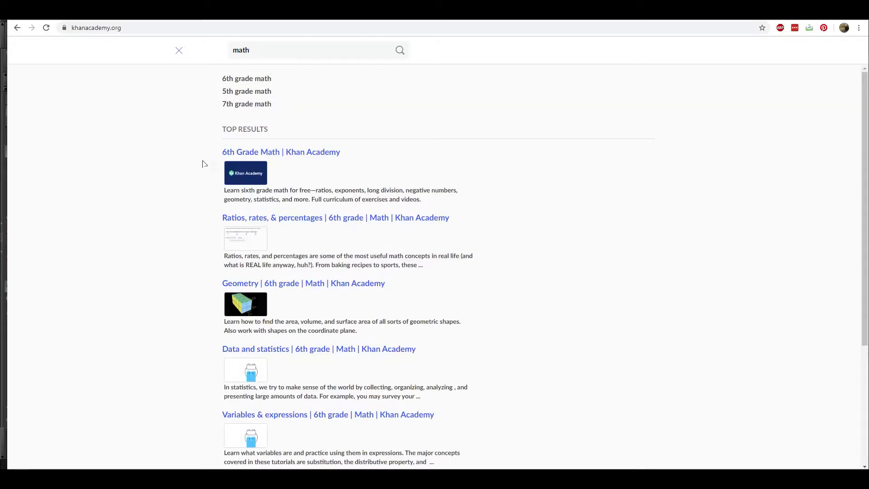
- Switch to the browser and look over the Khan Academy home page and its search for math
{"action": "left_click", "coordinate": [406, 261]}
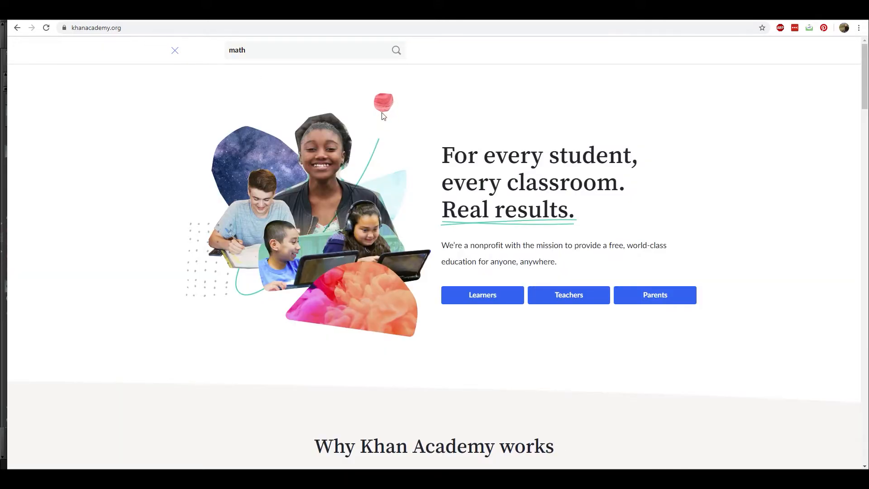
{"action": "left_click", "coordinate": [273, 52]}
{"action": "scroll", "coordinate": [333, 271], "scroll_direction": "down", "scroll_amount": 1}
{"action": "scroll", "coordinate": [382, 165], "scroll_direction": "down", "scroll_amount": 3}
{"action": "scroll", "coordinate": [382, 165], "scroll_direction": "up", "scroll_amount": 3}
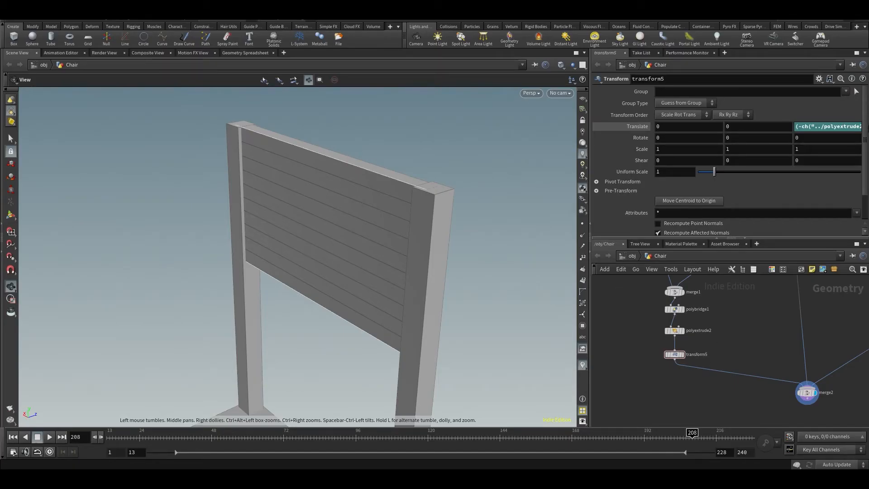
- Return to Houdini, review transform5's Z translation expression and examine how the backrest sits between the posts
{"action": "left_click", "coordinate": [834, 127]}
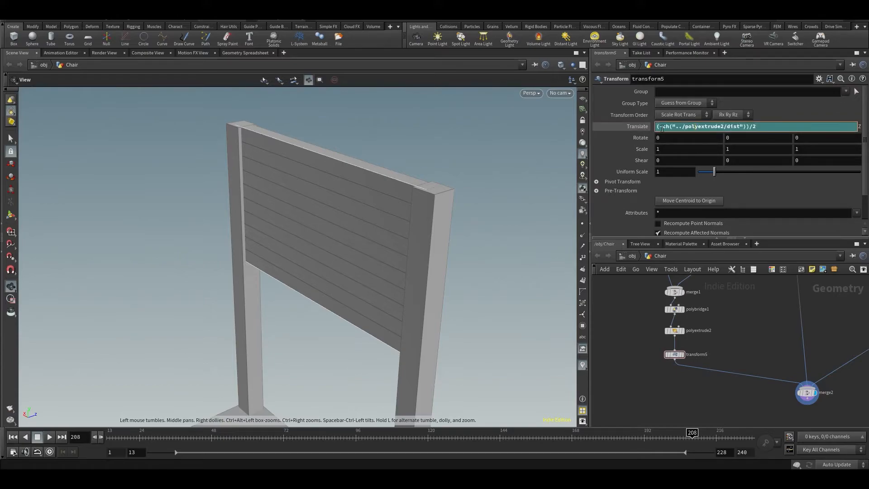
{"action": "left_click", "coordinate": [693, 400]}
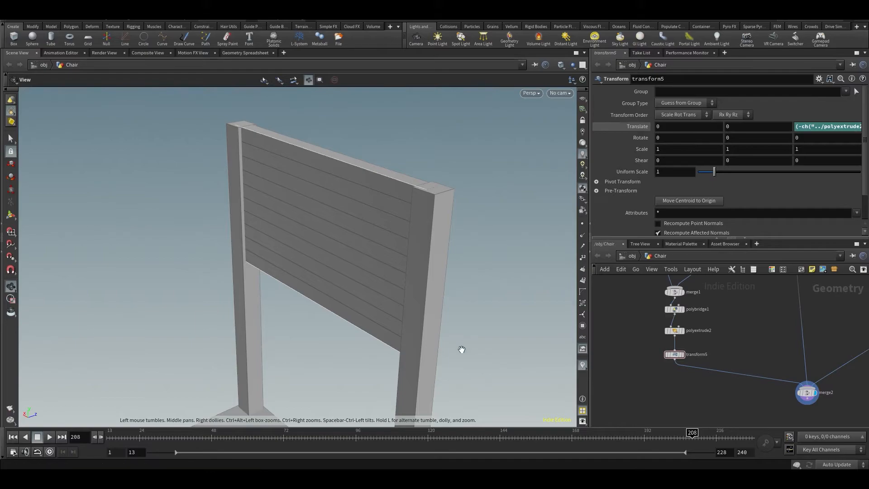
{"action": "left_click_drag", "start_coordinate": [343, 266], "coordinate": [403, 240]}
{"action": "middle_click_drag", "start_coordinate": [745, 361], "coordinate": [755, 316]}
{"action": "left_click_drag", "start_coordinate": [365, 299], "coordinate": [298, 243]}
- Try a different extrusion distance on polyextrude2 and undo it
{"action": "middle_click_drag", "start_coordinate": [646, 277], "coordinate": [639, 336]}
{"action": "scroll", "coordinate": [637, 336], "scroll_direction": "up", "scroll_amount": 2}
{"action": "left_click", "coordinate": [693, 351]}
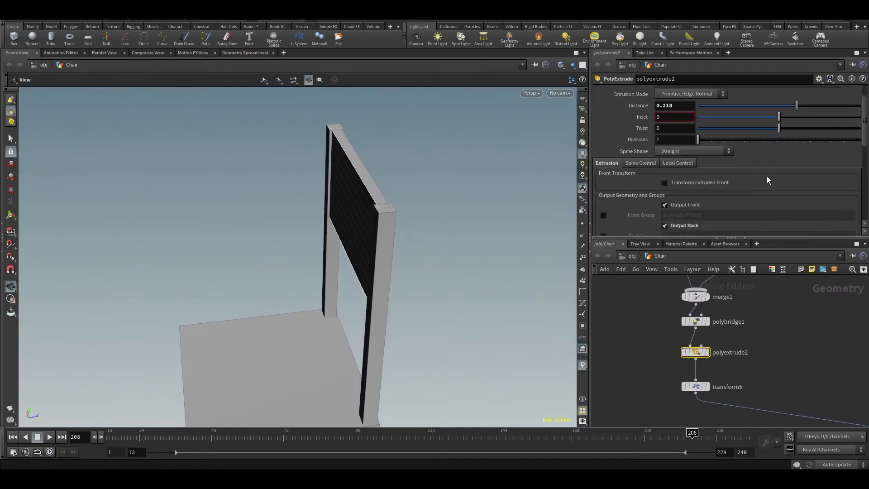
{"action": "left_click_drag", "start_coordinate": [800, 104], "coordinate": [819, 129]}
{"action": "key", "text": "ctrl+z"}
- Insert a Transform node between add1 and merge1 and set its Y translation to -0.1
{"action": "scroll", "coordinate": [764, 317], "scroll_direction": "down", "scroll_amount": 1}
{"action": "middle_click_drag", "start_coordinate": [764, 312], "coordinate": [730, 401]}
{"action": "scroll", "coordinate": [673, 339], "scroll_direction": "up", "scroll_amount": 1}
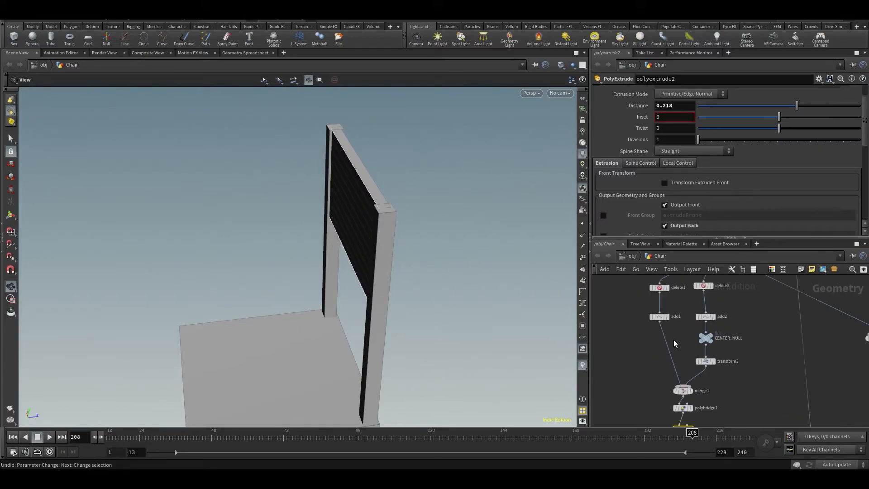
{"action": "scroll", "coordinate": [658, 340], "scroll_direction": "up", "scroll_amount": 1}
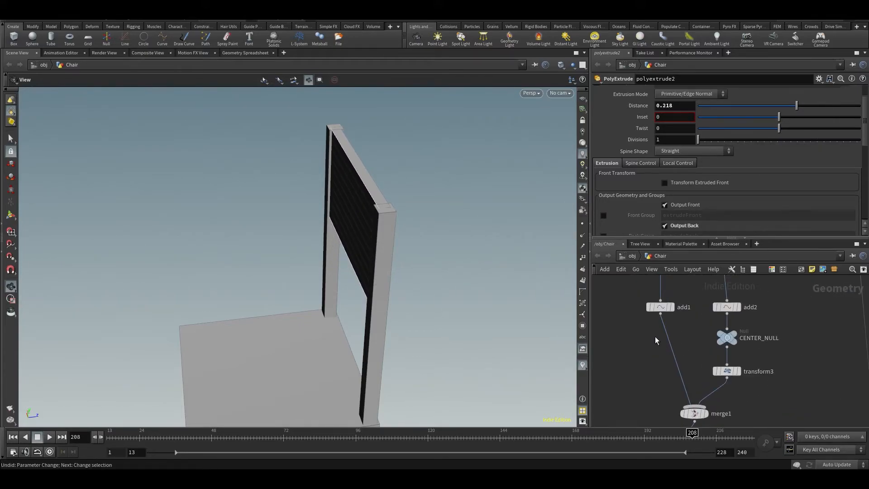
{"action": "middle_click_drag", "start_coordinate": [655, 336], "coordinate": [651, 328]}
{"action": "key", "text": "Tab"}
{"action": "key", "text": "Escape"}
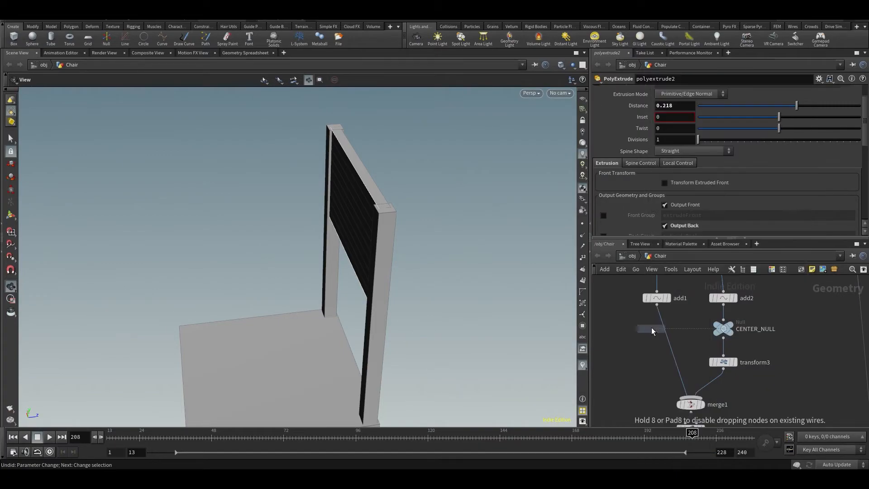
{"action": "left_click", "coordinate": [670, 332]}
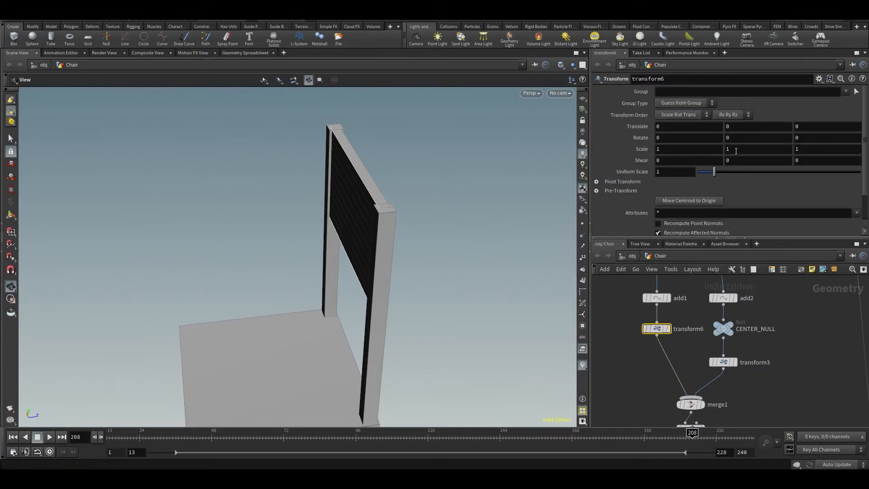
{"action": "middle_click_drag", "start_coordinate": [742, 127], "coordinate": [699, 153]}
- Save the scene and look over the whole chair from the front
{"action": "left_click_drag", "start_coordinate": [345, 304], "coordinate": [394, 271]}
{"action": "key", "text": "ctrl+s"}
{"action": "middle_click_drag", "start_coordinate": [398, 317], "coordinate": [344, 218]}
{"action": "scroll", "coordinate": [344, 219], "scroll_direction": "down", "scroll_amount": 4}
{"action": "left_click_drag", "start_coordinate": [345, 219], "coordinate": [354, 252]}
{"action": "scroll", "coordinate": [789, 338], "scroll_direction": "down", "scroll_amount": 3}
- Raise the chair seat by moving transform1 up to a Y translation of about 3.083
{"action": "middle_click_drag", "start_coordinate": [789, 338], "coordinate": [735, 421]}
{"action": "middle_click_drag", "start_coordinate": [755, 340], "coordinate": [719, 373]}
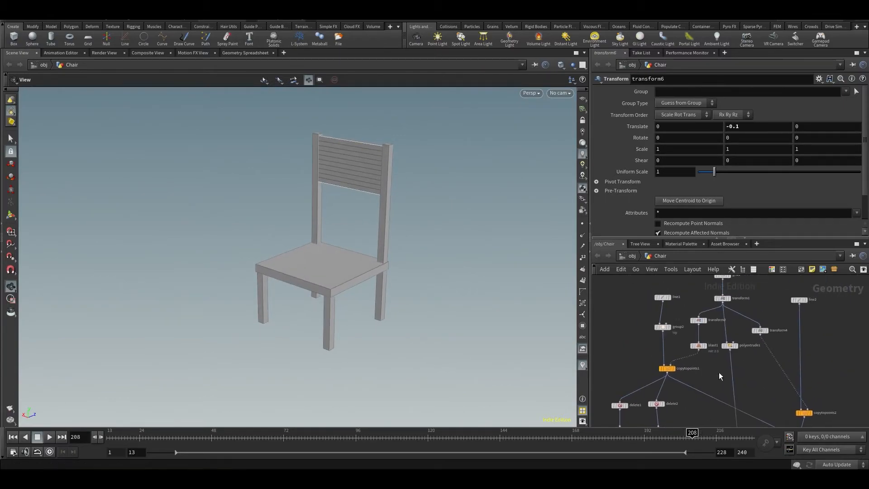
{"action": "left_click", "coordinate": [724, 298]}
{"action": "key", "text": "Return"}
{"action": "key", "text": "t"}
{"action": "mouse_move", "coordinate": [322, 224]}
{"action": "left_mouse_down"}
{"action": "mouse_move", "coordinate": [322, 197]}
{"action": "mouse_move", "coordinate": [322, 234]}
{"action": "mouse_move", "coordinate": [322, 213]}
{"action": "left_mouse_up"}
{"action": "key", "text": "r"}
{"action": "key", "text": "ctrl+z"}
{"action": "key", "text": "t"}
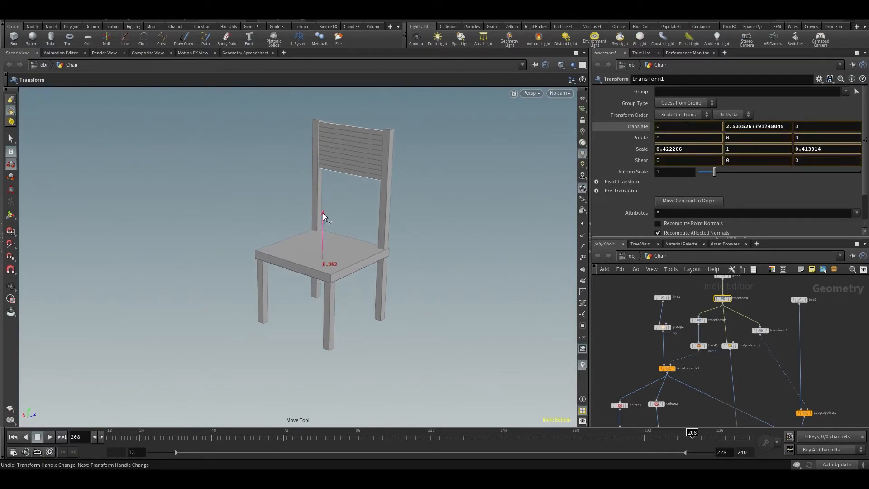
- Try widening the seat to an X scale of about 0.516 on transform1 and undo the scaling
{"action": "key", "text": "r"}
{"action": "mouse_move", "coordinate": [295, 246]}
{"action": "left_mouse_down"}
{"action": "mouse_move", "coordinate": [278, 242]}
{"action": "mouse_move", "coordinate": [306, 253]}
{"action": "mouse_move", "coordinate": [275, 248]}
{"action": "mouse_move", "coordinate": [285, 246]}
{"action": "left_mouse_up"}
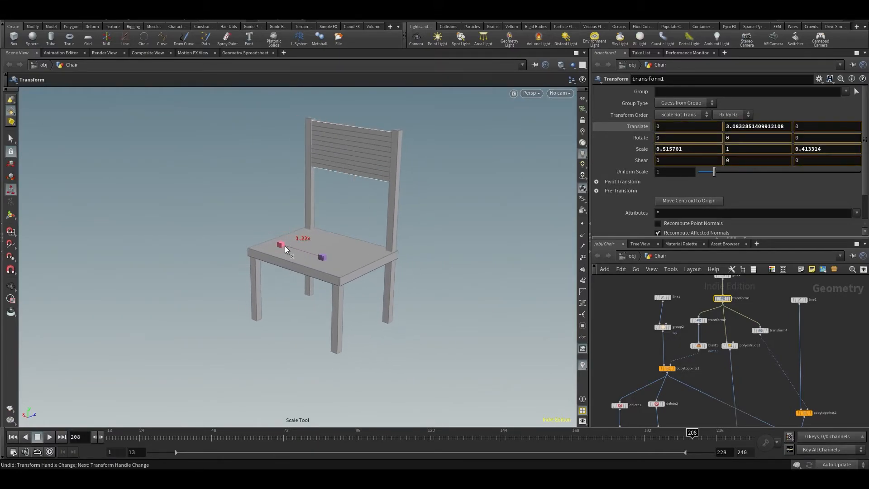
{"action": "key", "text": "ctrl+z"}
{"action": "key", "text": "ctrl+z"}
{"action": "key", "text": "ctrl+z"}
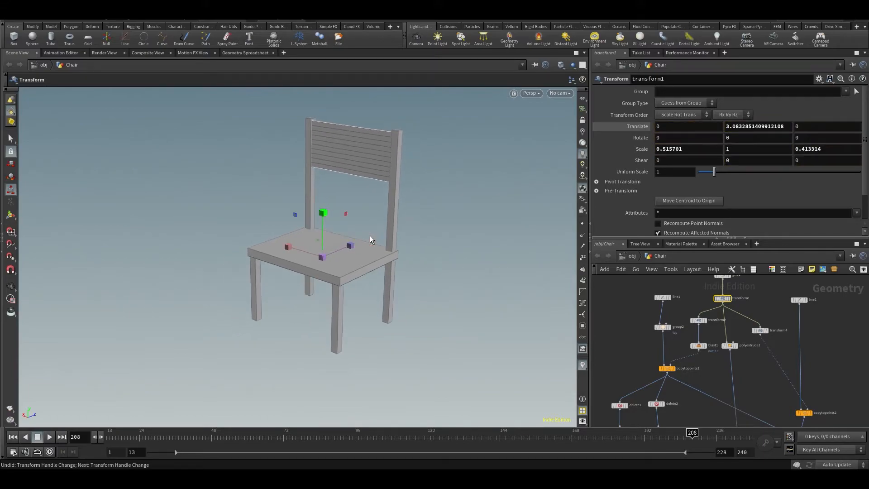
- Save the scene and examine where the seat meets the legs and posts
{"action": "key", "text": "ctrl+s"}
{"action": "middle_click_drag", "start_coordinate": [710, 402], "coordinate": [690, 254]}
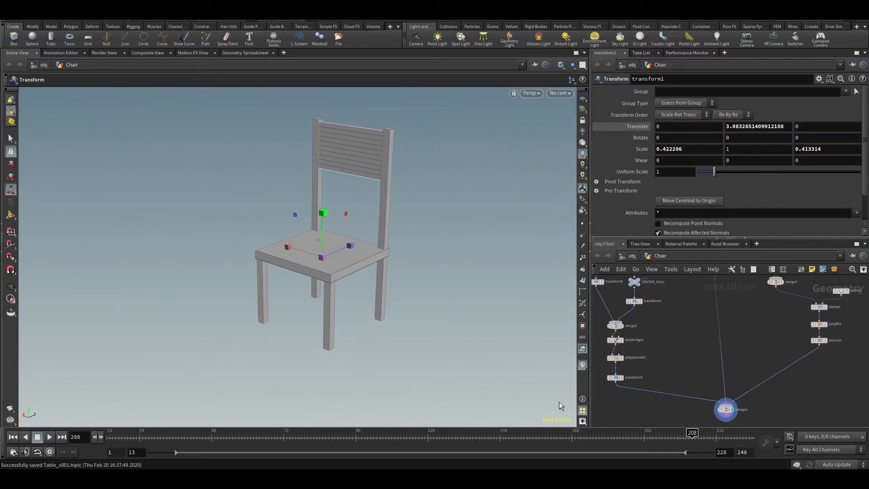
{"action": "scroll", "coordinate": [360, 267], "scroll_direction": "up", "scroll_amount": 5}
{"action": "left_click_drag", "start_coordinate": [360, 267], "coordinate": [317, 226]}
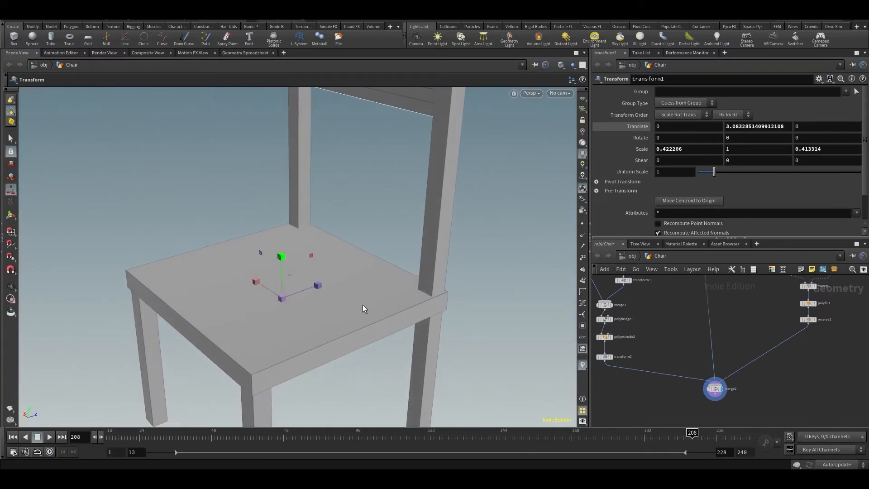
{"action": "middle_click_drag", "start_coordinate": [362, 308], "coordinate": [378, 223]}
{"action": "scroll", "coordinate": [706, 376], "scroll_direction": "down", "scroll_amount": 3}
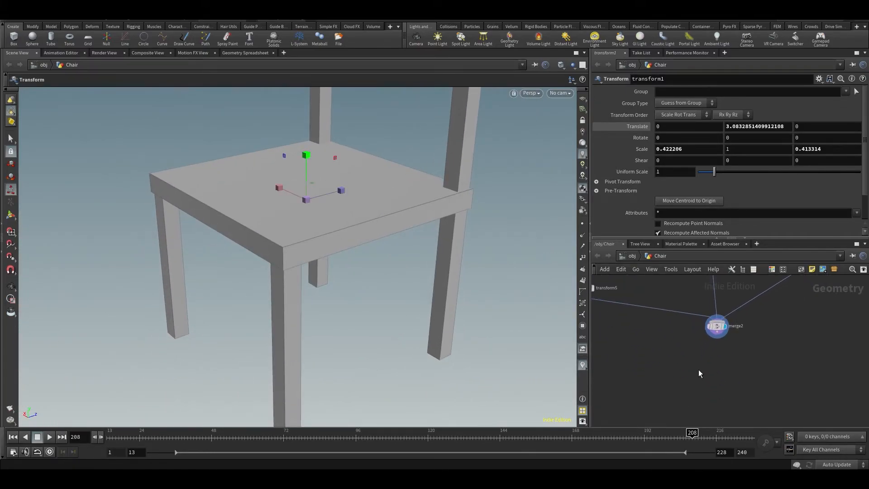
- Add a Boolean node below merge2, wire merge2 into both of its inputs and display it
{"action": "key", "text": "Tab"}
{"action": "type", "text": "boo"}
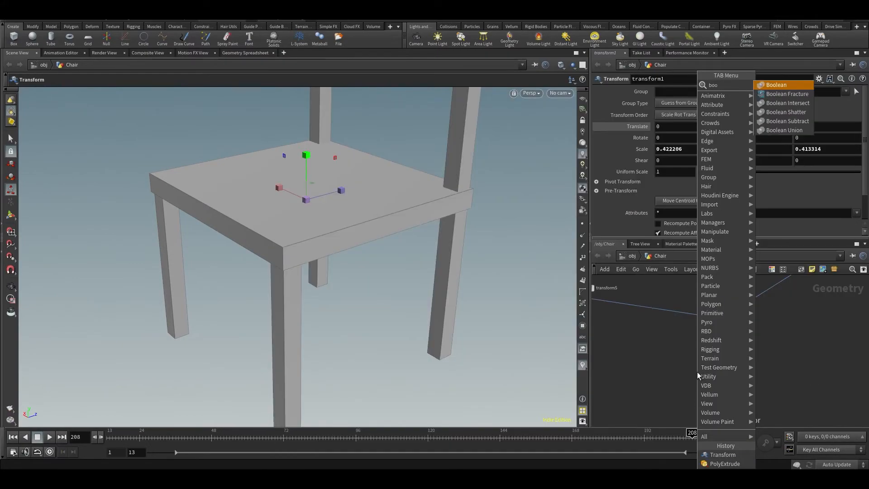
{"action": "key", "text": "Return"}
{"action": "scroll", "coordinate": [715, 375], "scroll_direction": "up", "scroll_amount": 3}
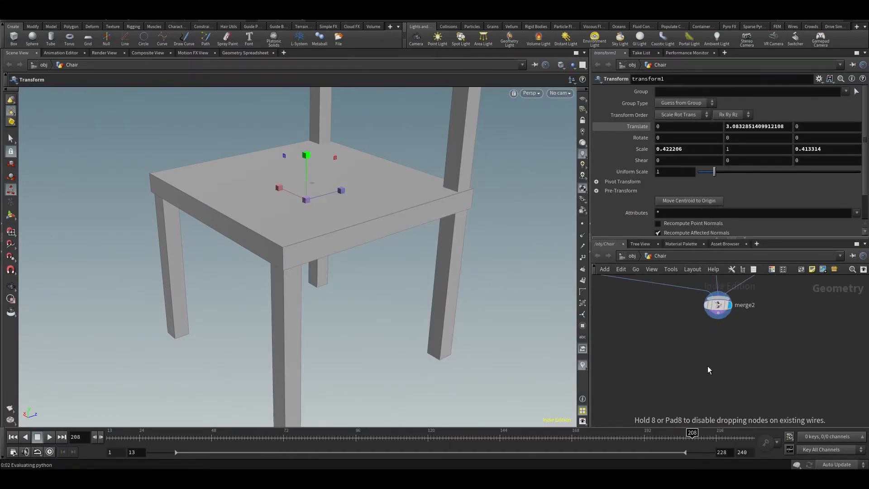
{"action": "left_click", "coordinate": [707, 377]}
{"action": "left_click", "coordinate": [718, 313]}
{"action": "left_click", "coordinate": [701, 371]}
{"action": "left_click", "coordinate": [718, 313]}
{"action": "left_click", "coordinate": [714, 372]}
{"action": "left_click", "coordinate": [719, 377]}
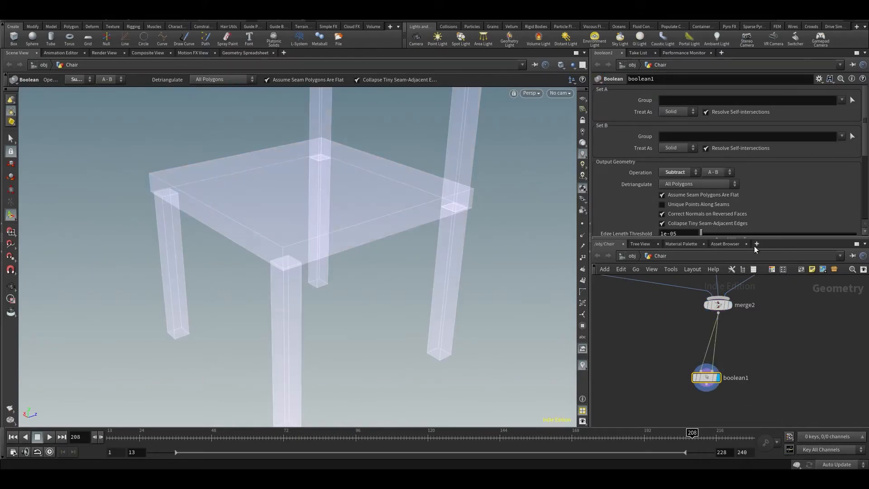
- Set boolean1's operation to Union and check the joined chair parts
{"action": "left_click", "coordinate": [677, 174]}
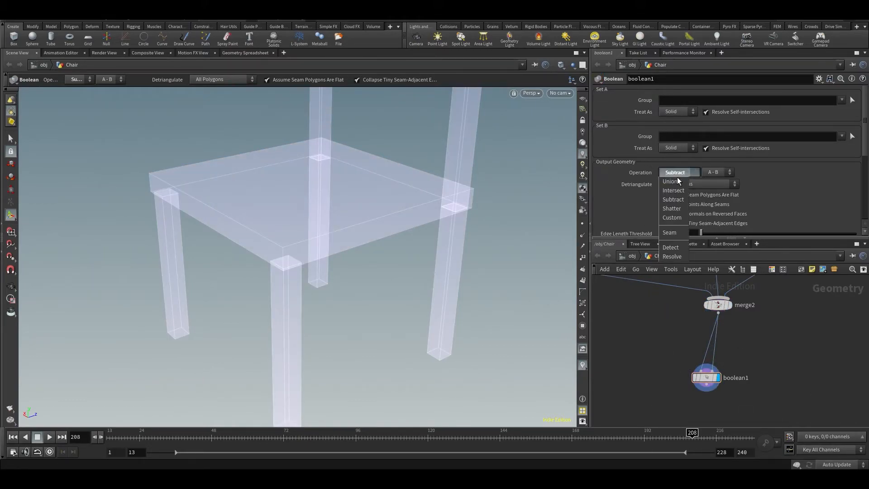
{"action": "left_click", "coordinate": [675, 190]}
{"action": "left_click_drag", "start_coordinate": [390, 215], "coordinate": [418, 206], "text": "alt"}
- Add a Group node below boolean1, wire boolean1 into its first input and display it
{"action": "middle_click_drag", "start_coordinate": [708, 414], "coordinate": [696, 377]}
{"action": "key", "text": "Tab"}
{"action": "type", "text": "group"}
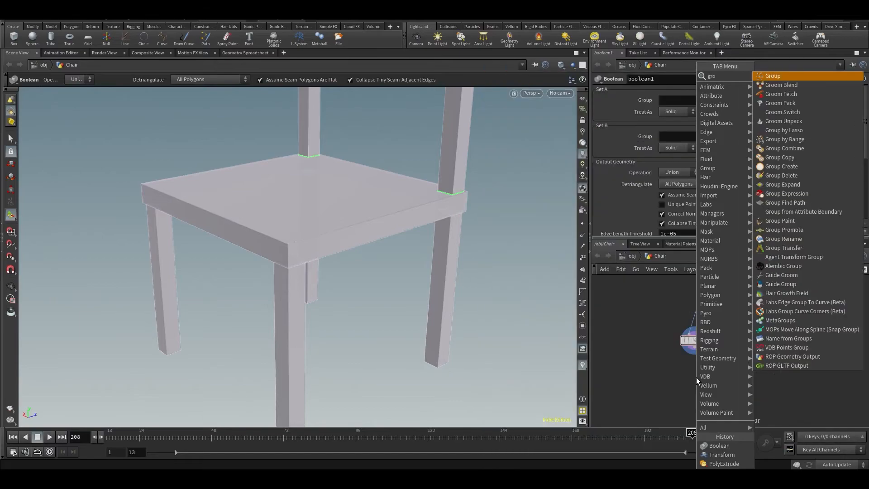
{"action": "key", "text": "Return"}
{"action": "left_click", "coordinate": [680, 406]}
{"action": "left_click", "coordinate": [694, 349]}
{"action": "left_click", "coordinate": [673, 397]}
{"action": "left_click_drag", "start_coordinate": [680, 405], "coordinate": [694, 390]}
{"action": "left_click", "coordinate": [708, 389]}
- Enable Include by Edges on group1 and set its minimum edge angle to 90
{"action": "left_click", "coordinate": [666, 135]}
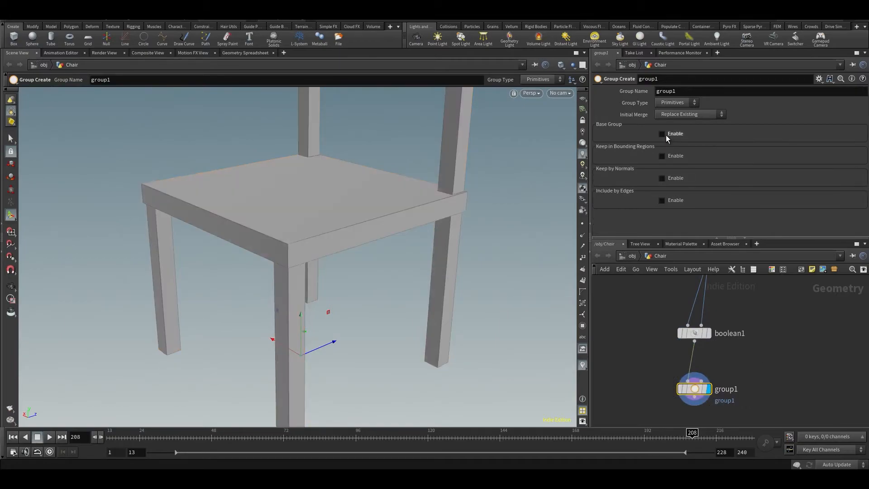
{"action": "left_click", "coordinate": [677, 201]}
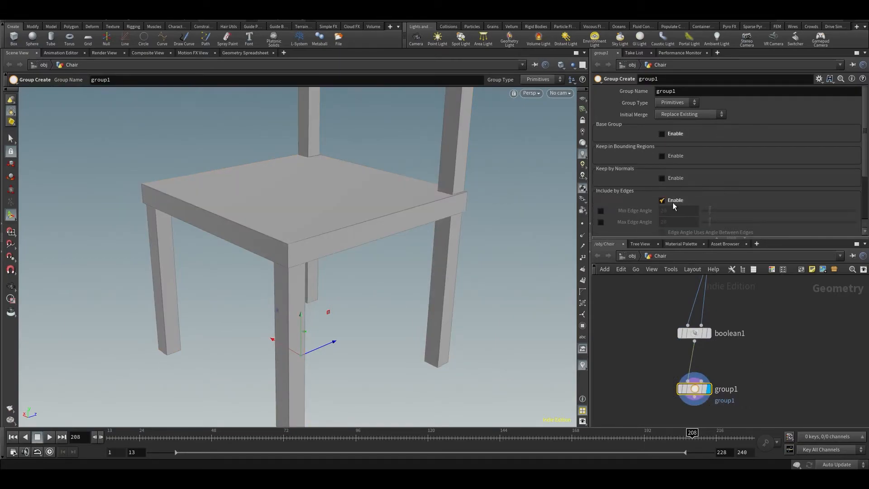
{"action": "left_click", "coordinate": [600, 211]}
{"action": "type", "text": "90"}
{"action": "key", "text": "Return"}
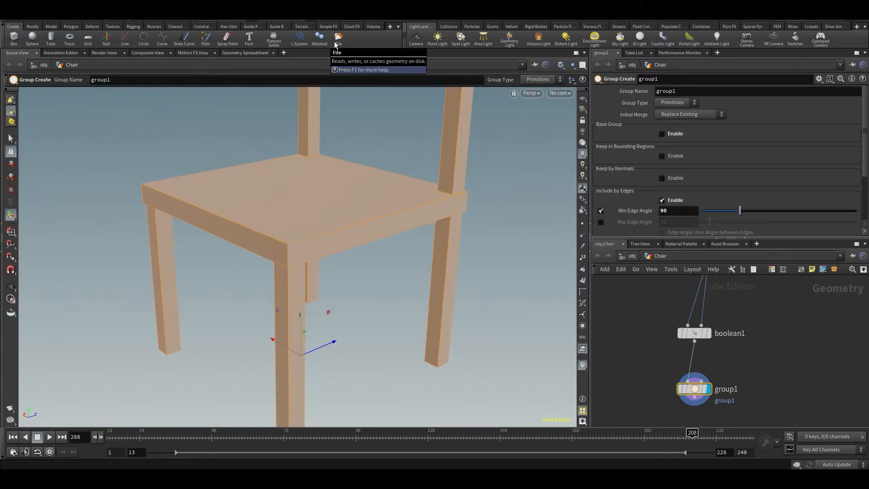
- Set group1's group type to Edges and name the group edgegroup
{"action": "left_click", "coordinate": [663, 104]}
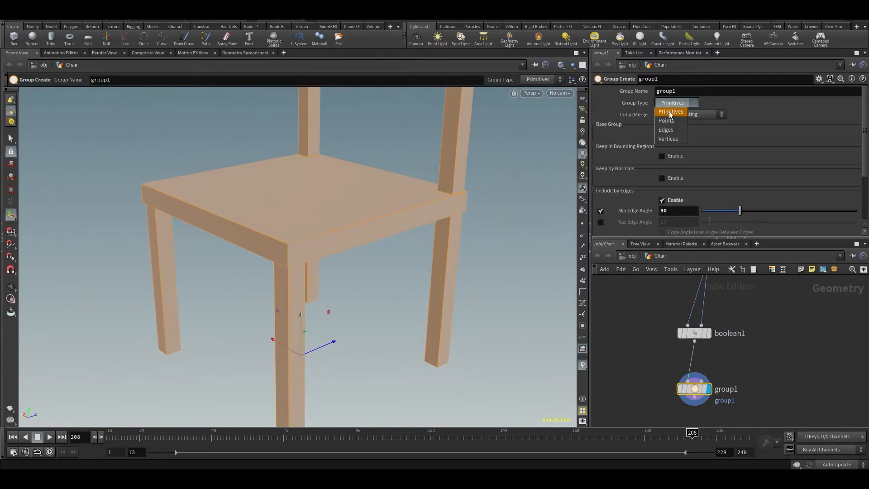
{"action": "left_click", "coordinate": [662, 117]}
{"action": "double_click", "coordinate": [676, 92]}
{"action": "type", "text": "edgegroup"}
{"action": "key", "text": "Return"}
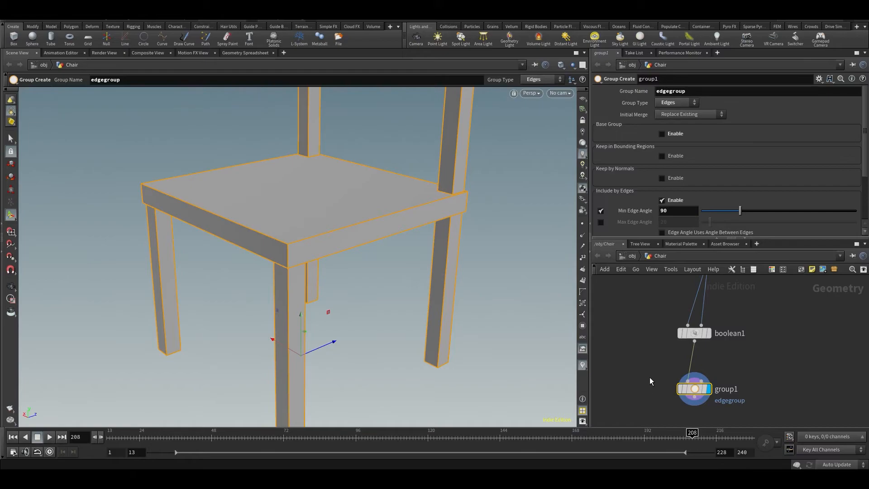
- Add a PolyBevel node below group1, wired to its output, and display it
{"action": "middle_click_drag", "start_coordinate": [650, 378], "coordinate": [654, 363]}
{"action": "left_click_drag", "start_coordinate": [704, 375], "coordinate": [704, 360]}
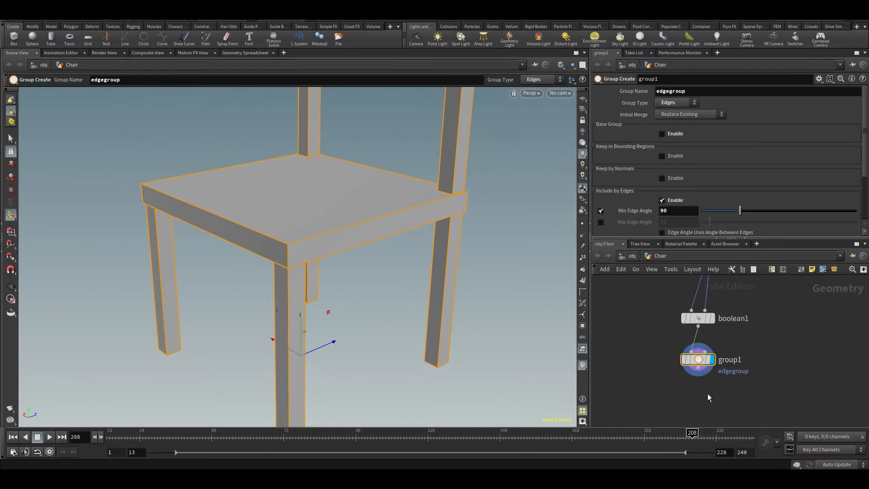
{"action": "key", "text": "Tab"}
{"action": "type", "text": "bevel"}
{"action": "key", "text": "Return"}
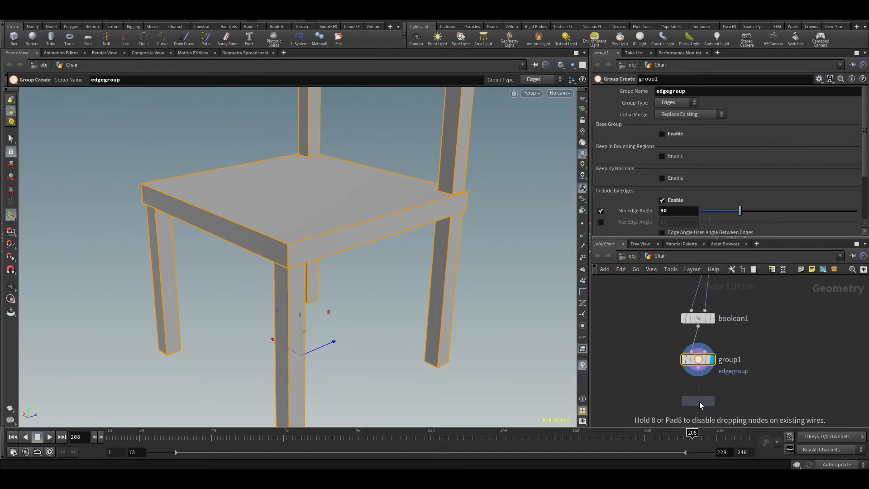
{"action": "left_click", "coordinate": [700, 402]}
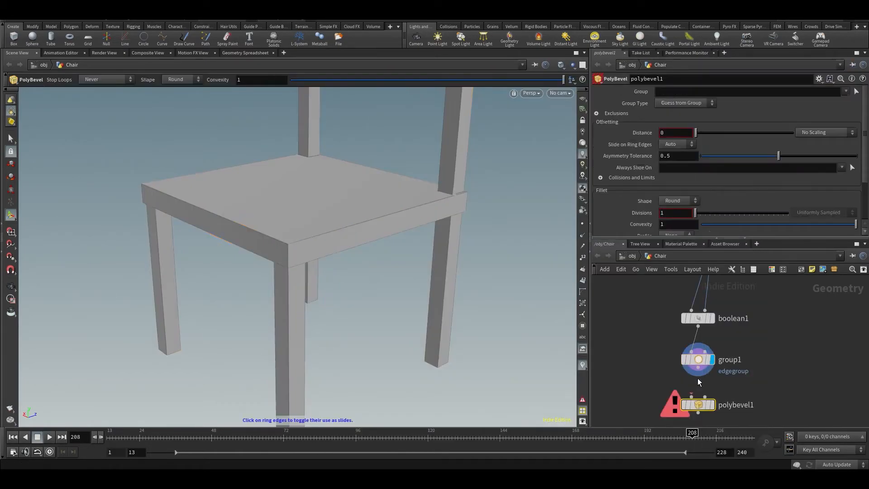
{"action": "left_click", "coordinate": [713, 404]}
- Bevel edgegroup with a distance of 0.042 and 5 divisions on polybevel1, and check the chair's rounded edges
{"action": "left_click", "coordinate": [846, 91]}
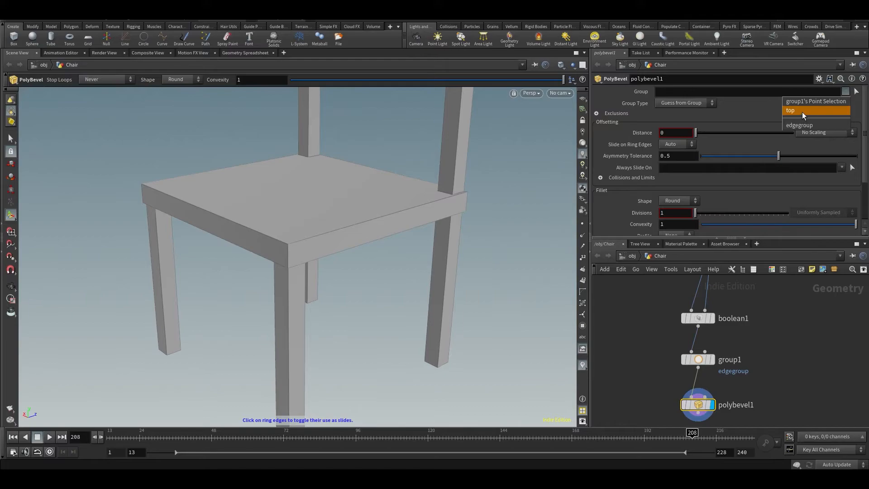
{"action": "left_click", "coordinate": [799, 125]}
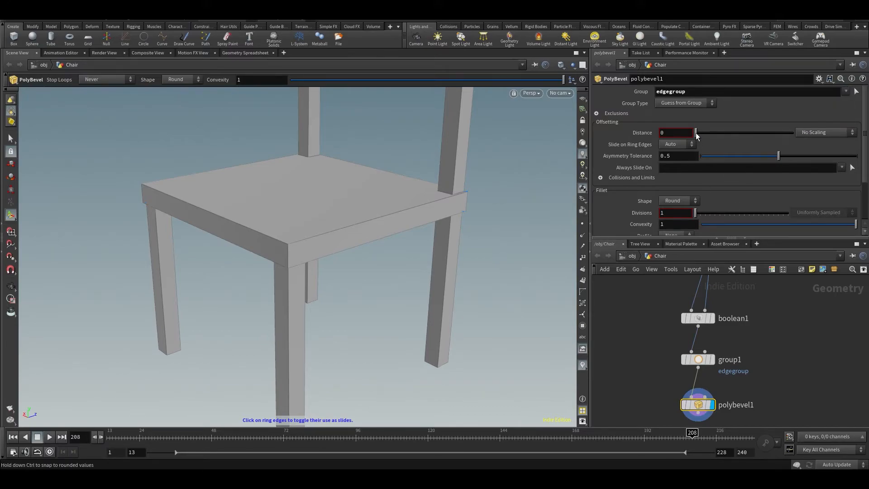
{"action": "left_click_drag", "start_coordinate": [696, 132], "coordinate": [699, 132]}
{"action": "left_click_drag", "start_coordinate": [271, 254], "coordinate": [308, 213], "text": "alt"}
{"action": "left_click_drag", "start_coordinate": [702, 215], "coordinate": [714, 213]}
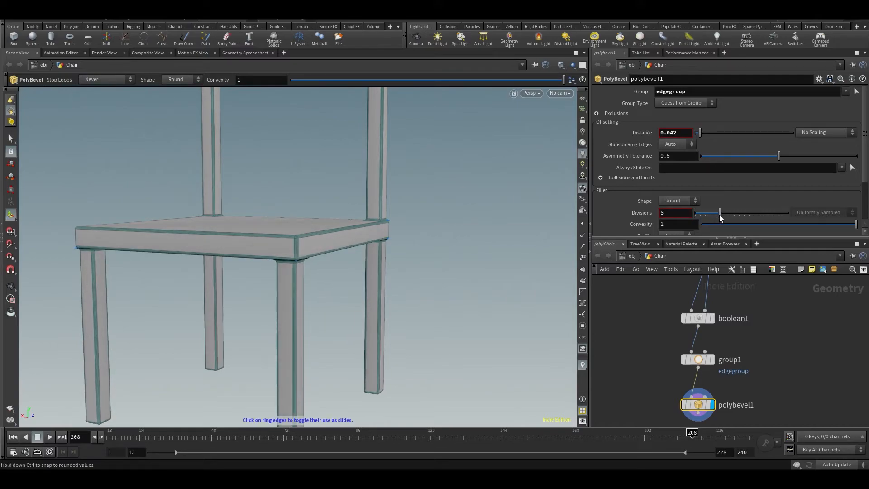
{"action": "right_click_drag", "start_coordinate": [363, 277], "coordinate": [305, 248], "text": "alt"}
{"action": "left_click_drag", "start_coordinate": [304, 248], "coordinate": [289, 239], "text": "alt"}
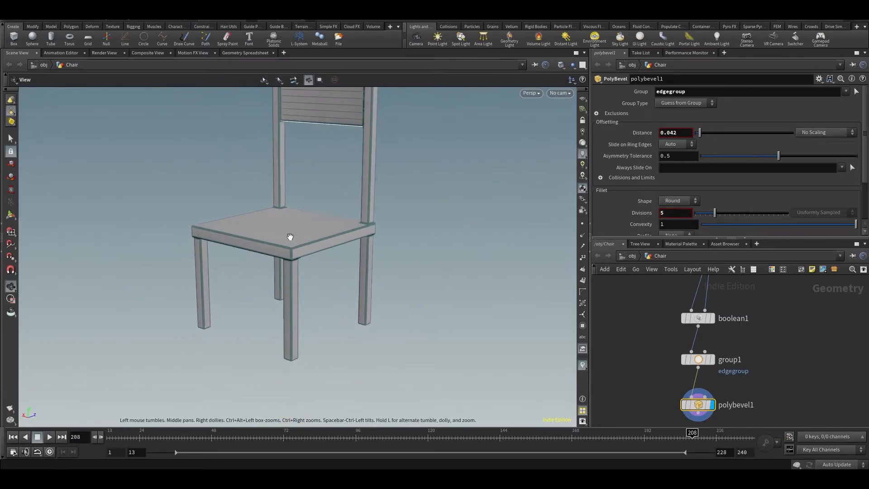
{"action": "middle_click_drag", "start_coordinate": [289, 238], "coordinate": [291, 278], "text": "alt"}
- Save the scene and examine the bevels on the backrest slats and posts up close
{"action": "key", "text": "ctrl+s"}
{"action": "left_click_drag", "start_coordinate": [343, 264], "coordinate": [377, 229], "text": "alt"}
{"action": "middle_click_drag", "start_coordinate": [363, 140], "coordinate": [367, 207], "text": "alt"}
{"action": "scroll", "coordinate": [367, 190], "scroll_direction": "up", "scroll_amount": 6}
{"action": "left_click_drag", "start_coordinate": [366, 188], "coordinate": [345, 183], "text": "alt"}
{"action": "scroll", "coordinate": [391, 222], "scroll_direction": "down", "scroll_amount": 6}
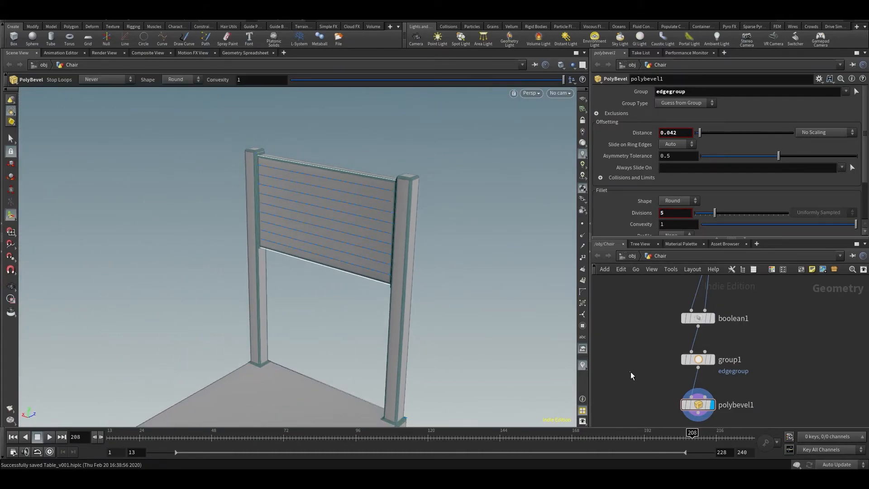
- Add a Null node below polybevel1, wire it in and display it
{"action": "middle_click_drag", "start_coordinate": [670, 382], "coordinate": [612, 186]}
{"action": "middle_click_drag", "start_coordinate": [642, 311], "coordinate": [678, 388]}
{"action": "key", "text": "Tab"}
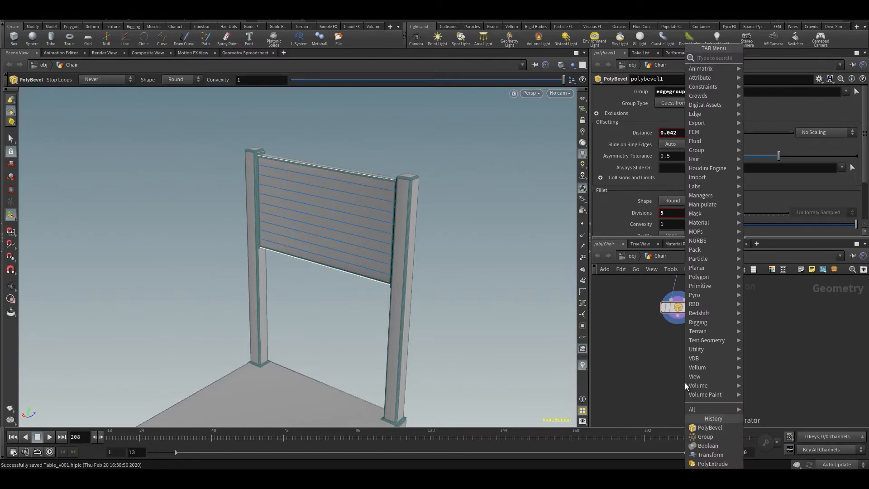
{"action": "type", "text": "null"}
{"action": "key", "text": "Return"}
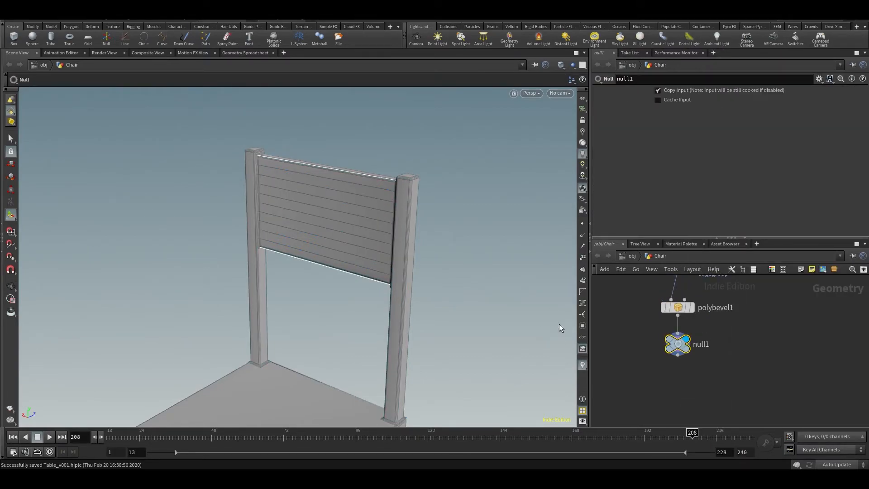
- Rename the Null node as OUT and save the scene
{"action": "double_click", "coordinate": [701, 344]}
{"action": "type", "text": "OUT"}
{"action": "key", "text": "Return"}
{"action": "key", "text": "ctrl+s"}
- Return to the object level and view the chair together with the table
{"action": "left_click", "coordinate": [634, 256]}
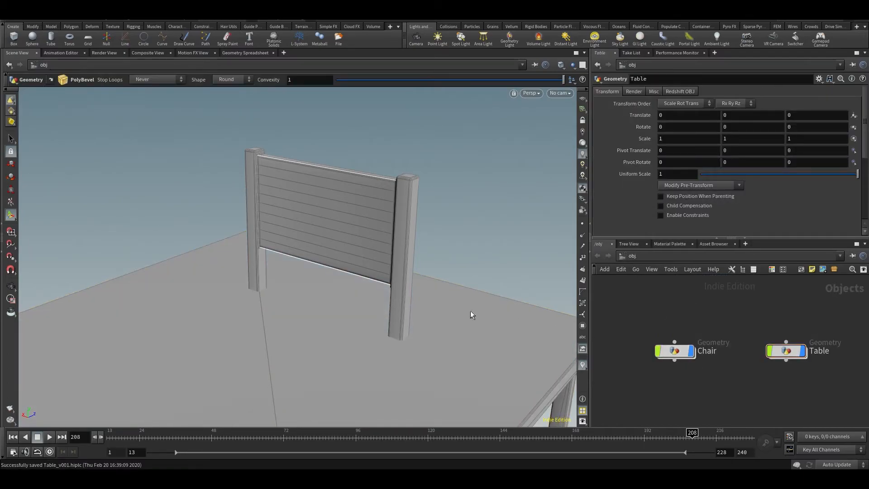
{"action": "scroll", "coordinate": [398, 295], "scroll_direction": "down", "scroll_amount": 6}
{"action": "left_click_drag", "start_coordinate": [398, 295], "coordinate": [436, 384], "text": "alt"}
- Try moving the Chair object about 6.42 units along Z and rotating it about 57° around Y
{"action": "left_click_drag", "start_coordinate": [772, 301], "coordinate": [813, 403]}
{"action": "left_click_drag", "start_coordinate": [682, 304], "coordinate": [626, 355]}
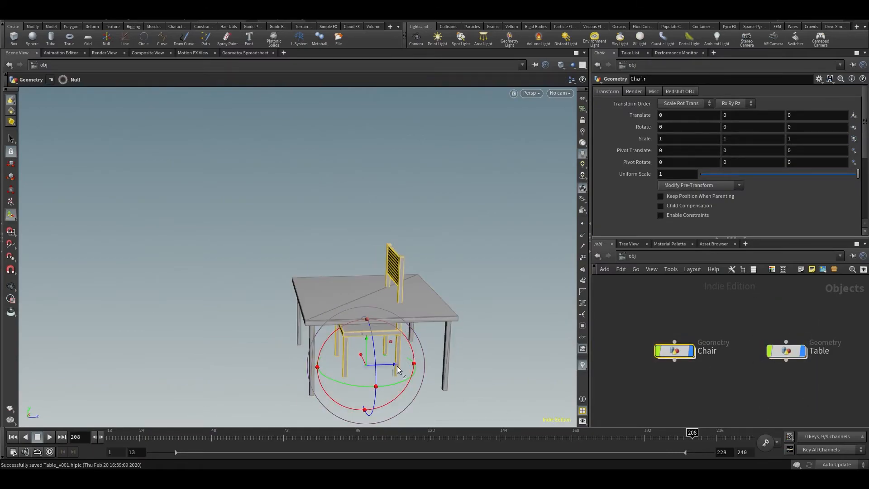
{"action": "left_click_drag", "start_coordinate": [411, 362], "coordinate": [480, 362]}
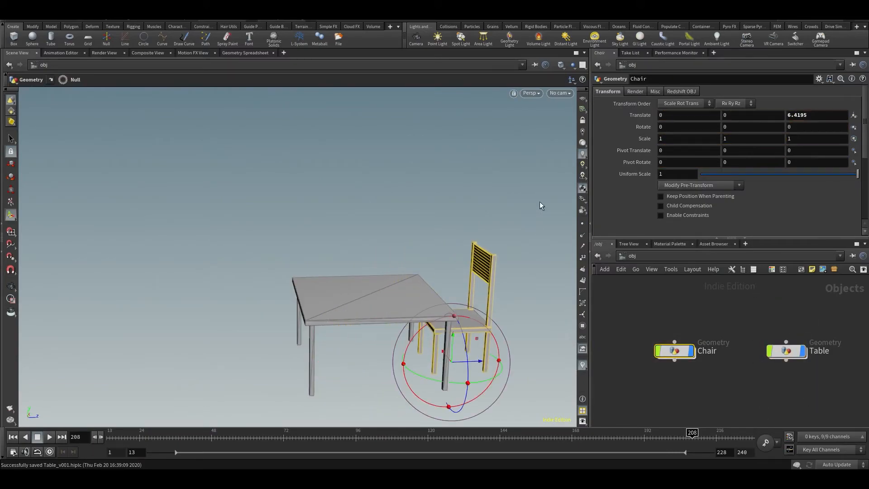
{"action": "left_click_drag", "start_coordinate": [466, 287], "coordinate": [543, 328], "text": "alt"}
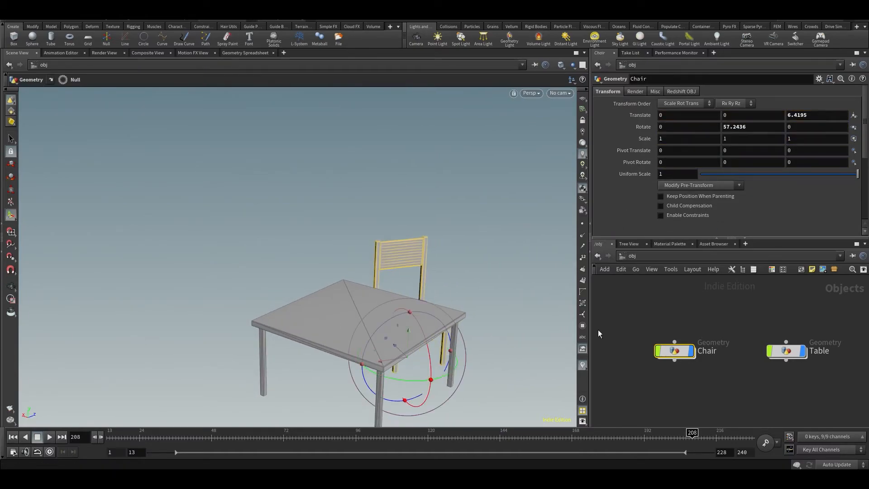
{"action": "double_click", "coordinate": [679, 352]}
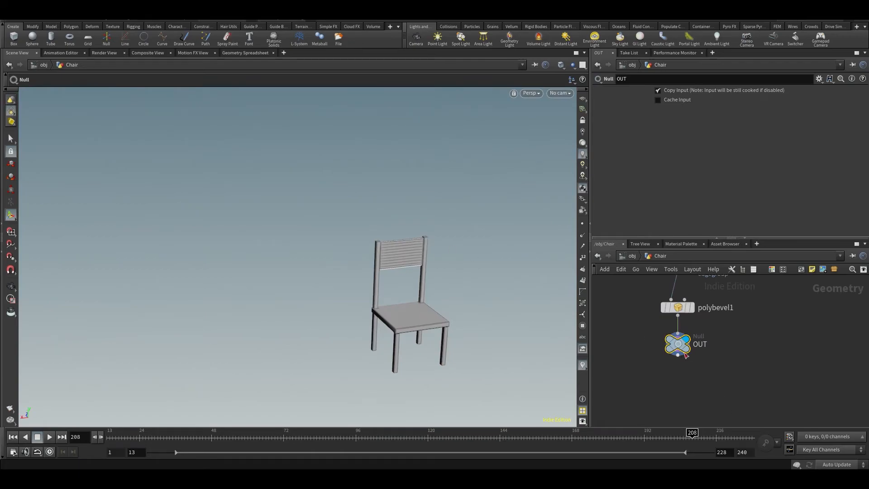
{"action": "key", "text": "u"}
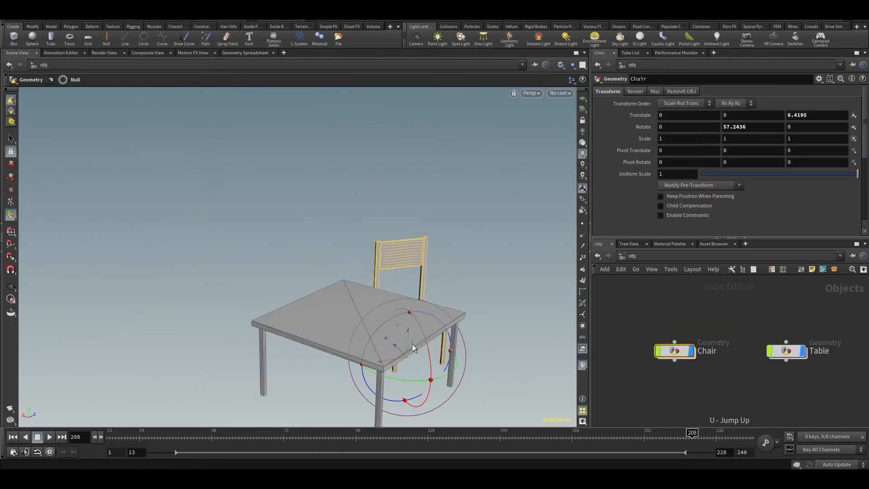
{"action": "left_click_drag", "start_coordinate": [409, 382], "coordinate": [254, 276]}
{"action": "key", "text": "ctrl+z"}
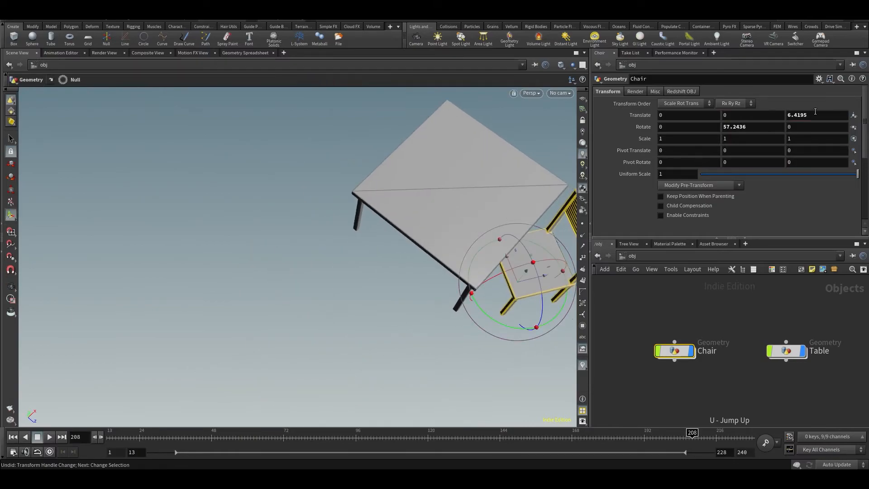
- Reset the Chair object's Y rotation and Z translation to 0 and save the scene
{"action": "double_click", "coordinate": [747, 129]}
{"action": "type", "text": "0"}
{"action": "double_click", "coordinate": [810, 116]}
{"action": "type", "text": "0"}
{"action": "left_click", "coordinate": [746, 405]}
{"action": "left_click_drag", "start_coordinate": [434, 290], "coordinate": [422, 221], "text": "alt"}
{"action": "key", "text": "ctrl+s"}
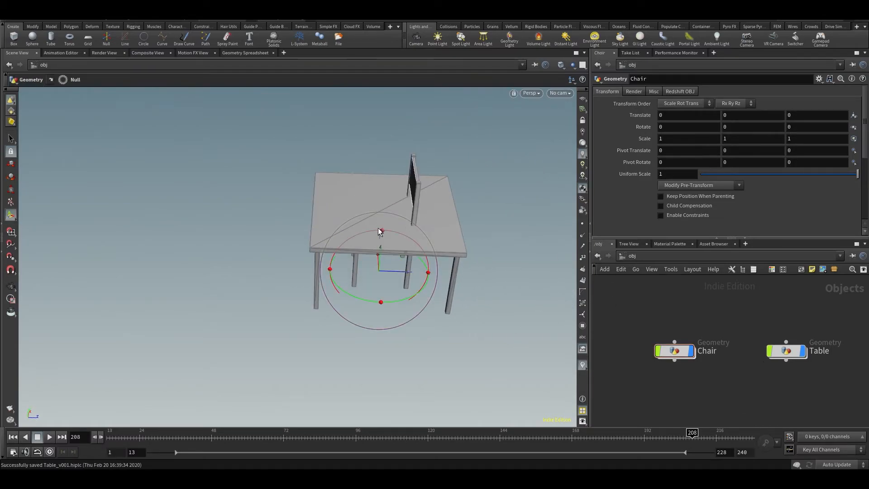
- Examine the chair's size and position relative to the table from several angles
{"action": "left_click_drag", "start_coordinate": [374, 204], "coordinate": [398, 142], "text": "alt"}
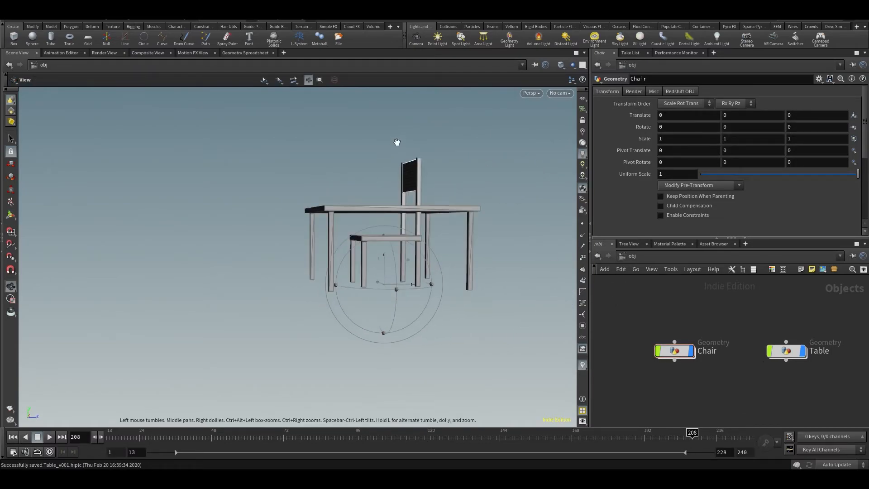
{"action": "left_click", "coordinate": [668, 354]}
{"action": "left_click_drag", "start_coordinate": [454, 244], "coordinate": [408, 363]}
{"action": "key", "text": "r"}
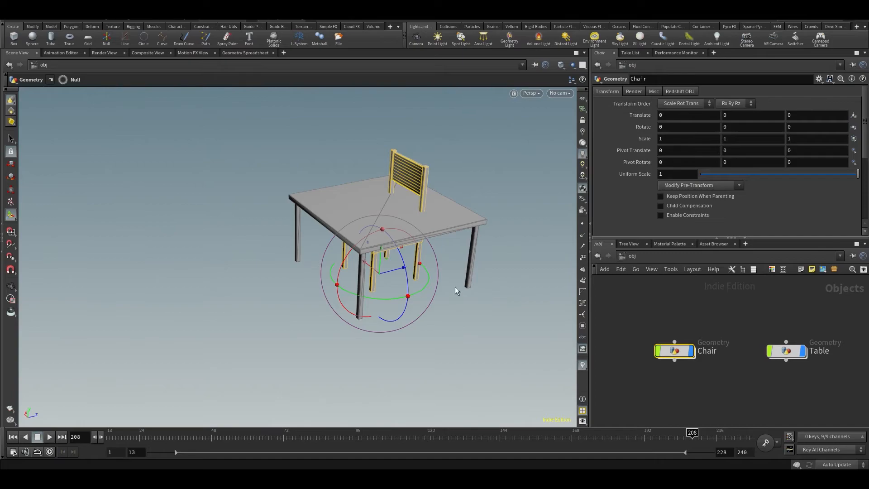
{"action": "middle_click_drag", "start_coordinate": [336, 309], "coordinate": [253, 330], "text": "alt"}
{"action": "left_click_drag", "start_coordinate": [268, 310], "coordinate": [312, 317], "text": "alt"}
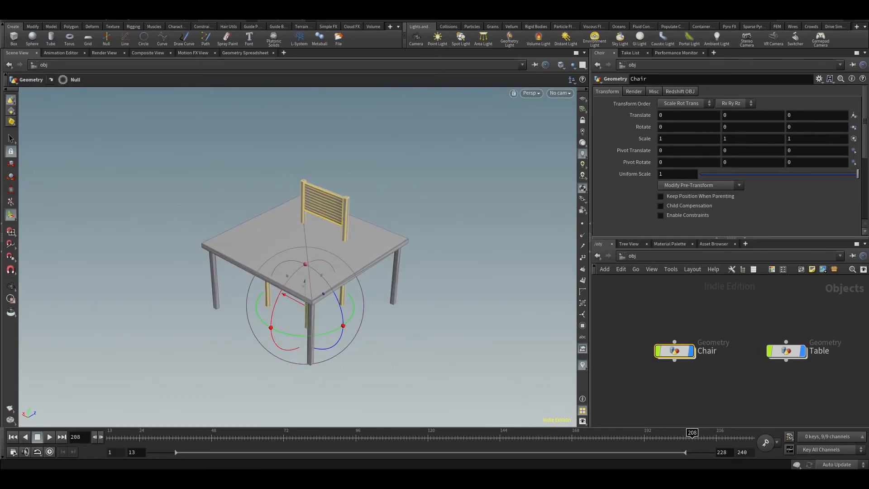
- Select the Table object, open its Edit Parameter Interface window and place it clear of the parameters
{"action": "left_click", "coordinate": [646, 349]}
{"action": "left_click_drag", "start_coordinate": [675, 351], "coordinate": [686, 352]}
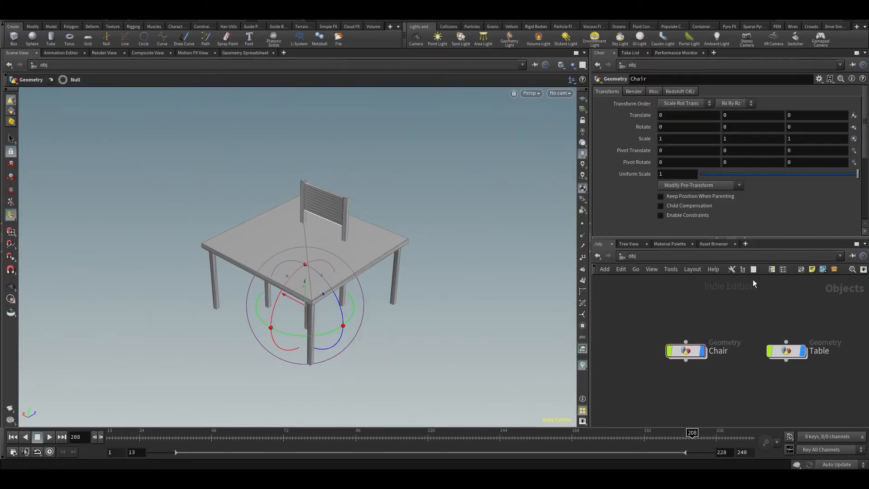
{"action": "left_click_drag", "start_coordinate": [652, 313], "coordinate": [745, 387]}
{"action": "left_click_drag", "start_coordinate": [771, 319], "coordinate": [806, 368]}
{"action": "middle_click_drag", "start_coordinate": [853, 362], "coordinate": [757, 358]}
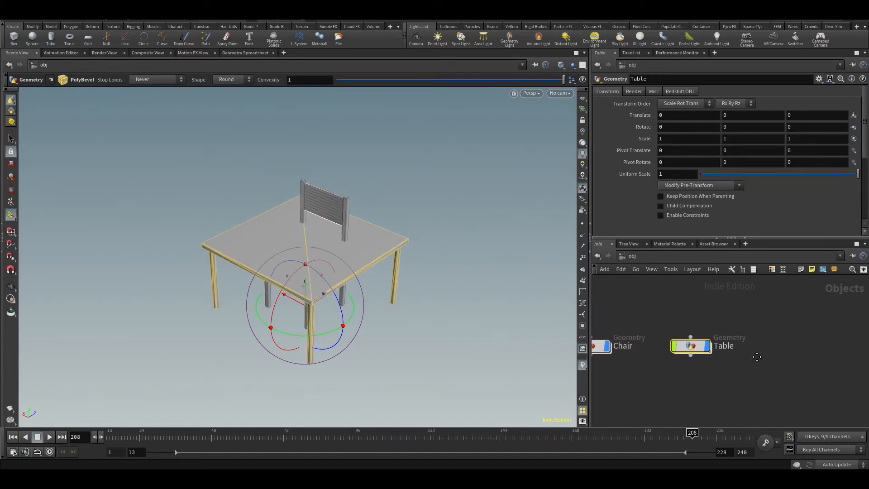
{"action": "left_click", "coordinate": [819, 82]}
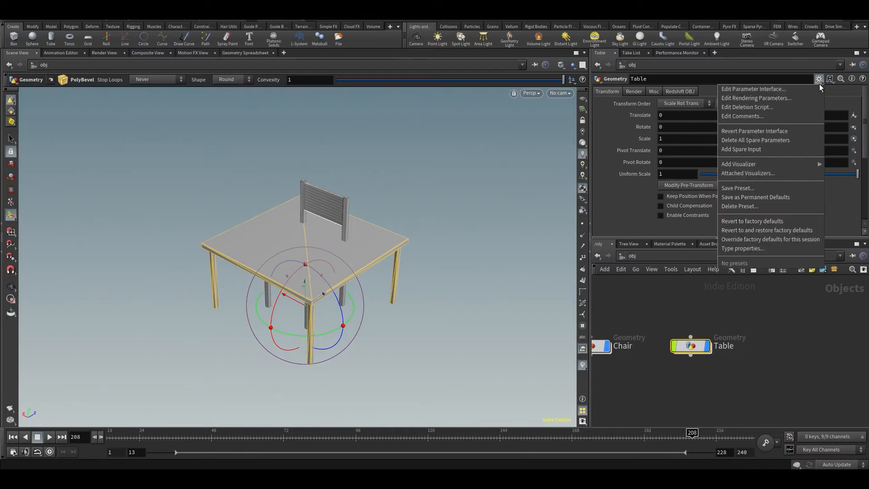
{"action": "left_click", "coordinate": [792, 91]}
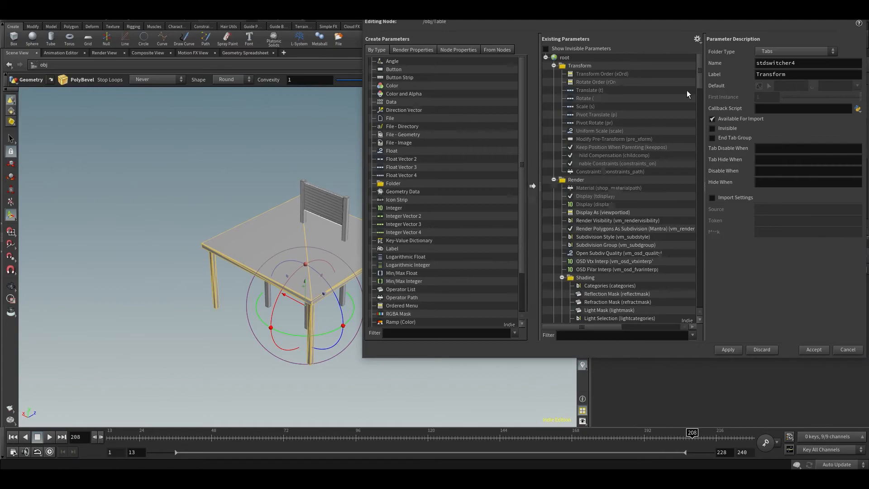
{"action": "left_click_drag", "start_coordinate": [641, 16], "coordinate": [331, 63]}
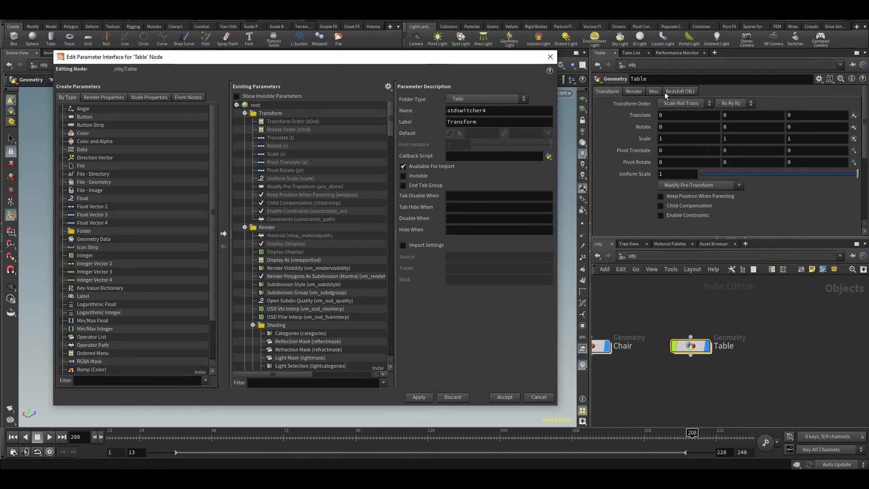
- Collapse the Transform, Render, Misc and Redshift OBJ folders in the existing parameters
{"action": "left_click", "coordinate": [245, 113]}
{"action": "left_click", "coordinate": [245, 121]}
{"action": "left_click", "coordinate": [245, 129]}
{"action": "left_click", "coordinate": [244, 138]}
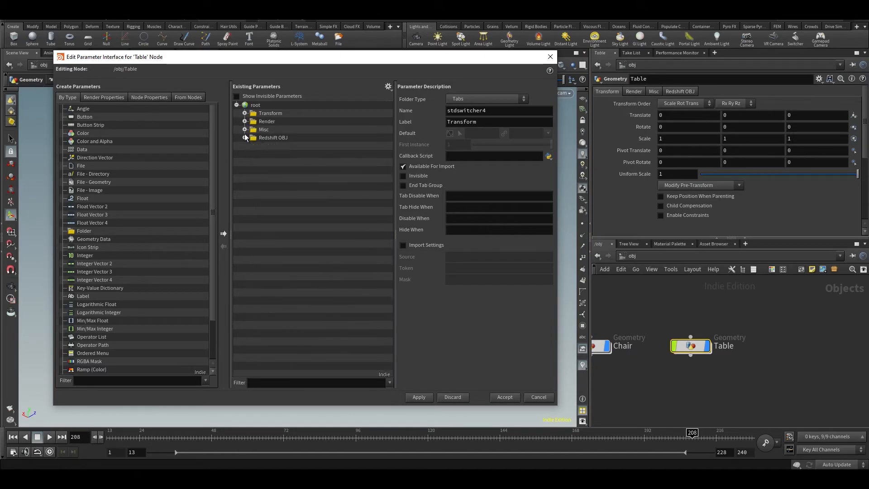
- Add a folder above Transform in the existing parameters and enter "Table parameters" as its name and label
{"action": "left_click", "coordinate": [80, 231]}
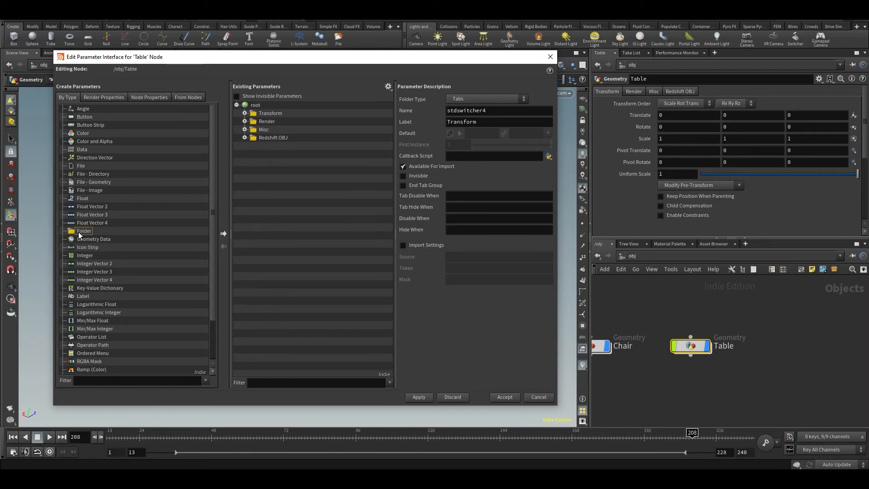
{"action": "left_click_drag", "start_coordinate": [77, 230], "coordinate": [256, 108]}
{"action": "double_click", "coordinate": [475, 110]}
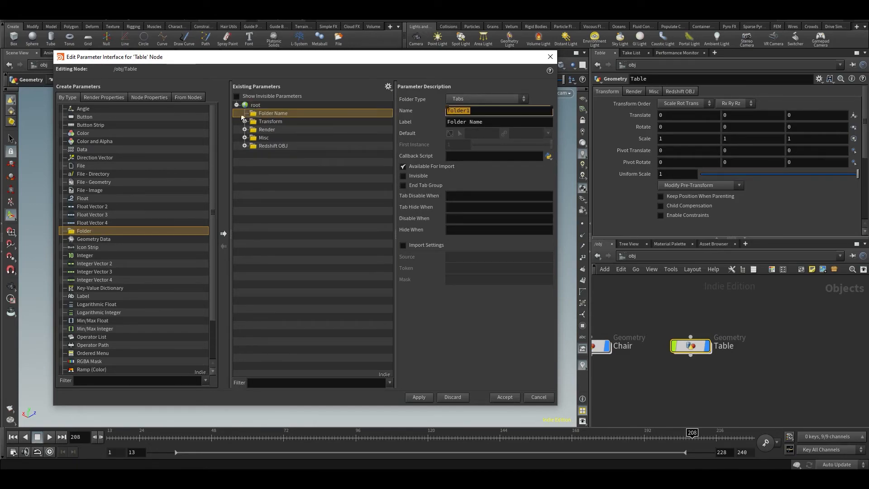
{"action": "type", "text": "Table parameters"}
{"action": "key", "text": "Tab"}
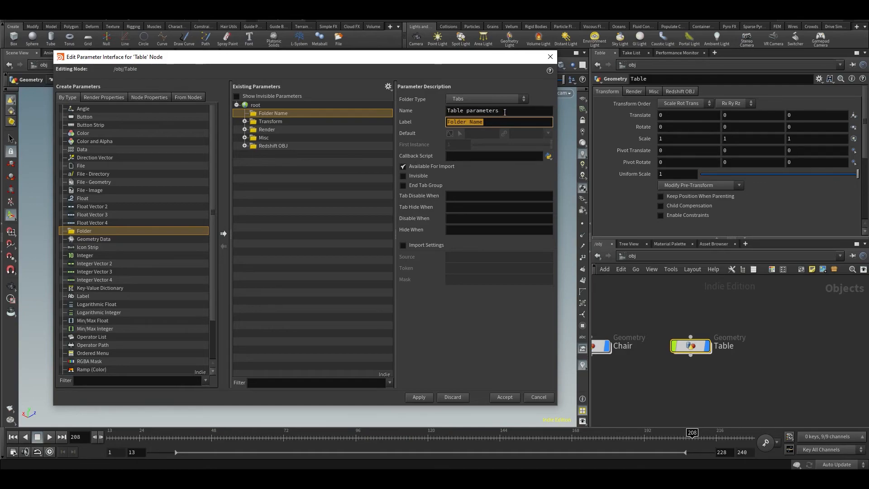
{"action": "left_click", "coordinate": [472, 112]}
{"action": "key", "text": "ctrl+c"}
{"action": "key", "text": "Tab"}
{"action": "key", "text": "ctrl+v"}
{"action": "key", "text": "Return"}
- Set the new folder's internal name to table_parms and apply the interface change
{"action": "left_click", "coordinate": [481, 113]}
{"action": "type", "text": "table_parms"}
{"action": "key", "text": "Return"}
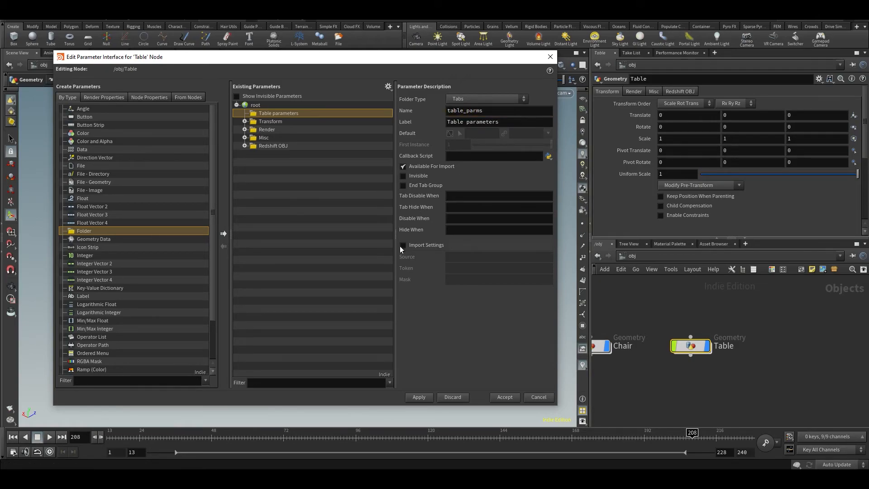
{"action": "left_click", "coordinate": [416, 398]}
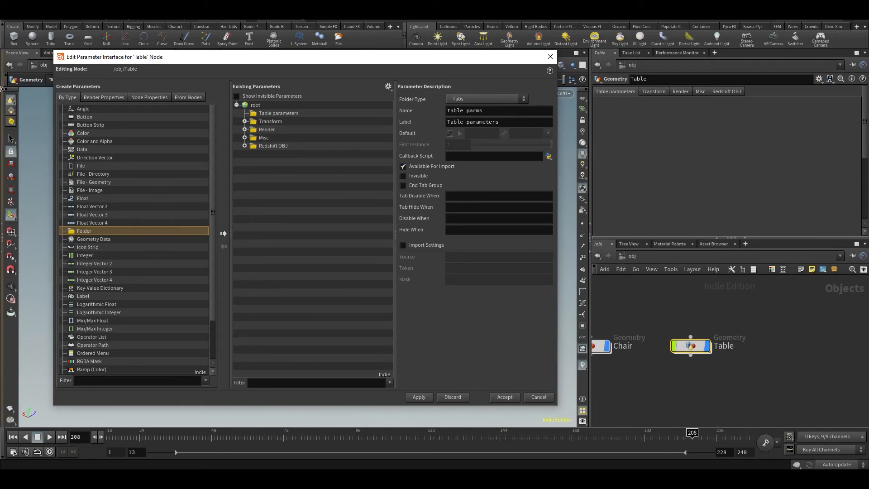
{"action": "double_click", "coordinate": [258, 115]}
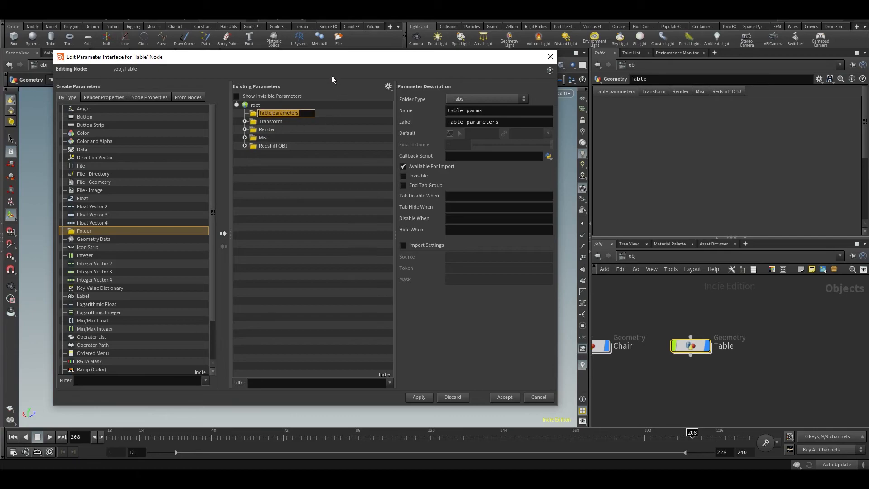
- Enter the Table object's network and examine its nodes, shifting the parameter interface window to uncover them
{"action": "middle_click_drag", "start_coordinate": [717, 327], "coordinate": [740, 329]}
{"action": "double_click", "coordinate": [709, 351]}
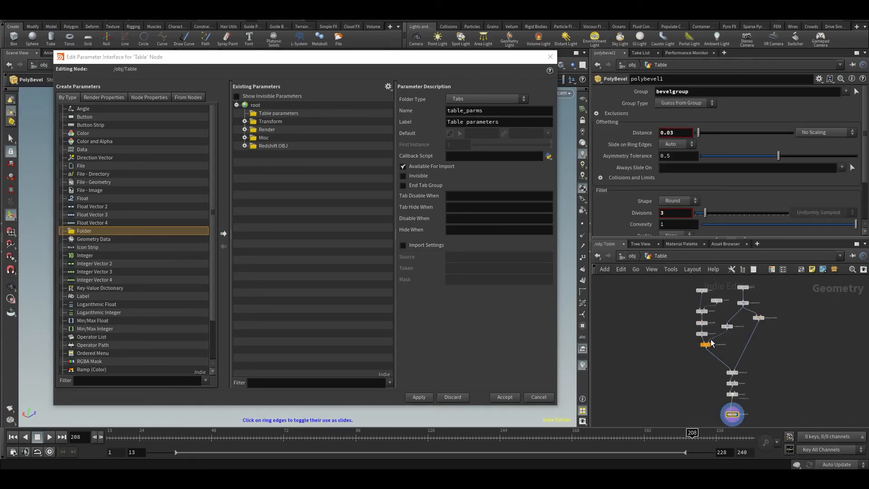
{"action": "left_click_drag", "start_coordinate": [398, 56], "coordinate": [408, 97]}
{"action": "middle_click_drag", "start_coordinate": [832, 353], "coordinate": [785, 327]}
{"action": "scroll", "coordinate": [785, 327], "scroll_direction": "up", "scroll_amount": 2}
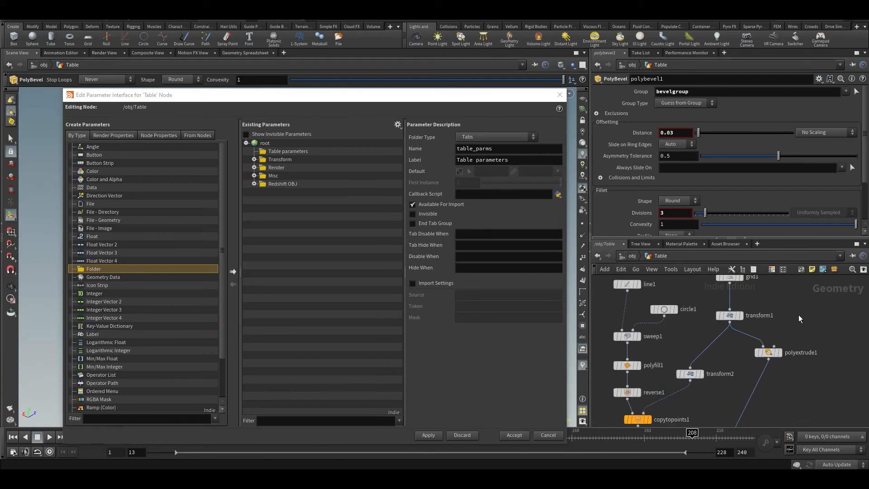
{"action": "left_click_drag", "start_coordinate": [451, 99], "coordinate": [413, 140]}
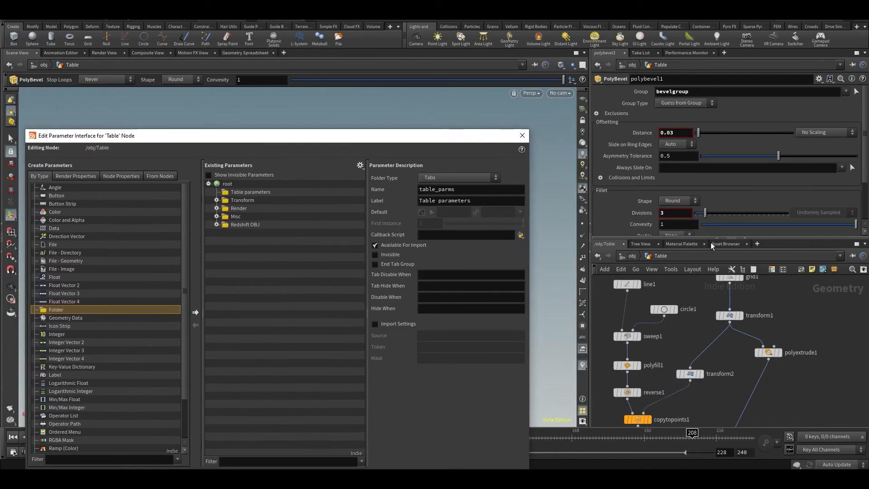
{"action": "left_click_drag", "start_coordinate": [341, 141], "coordinate": [532, 115]}
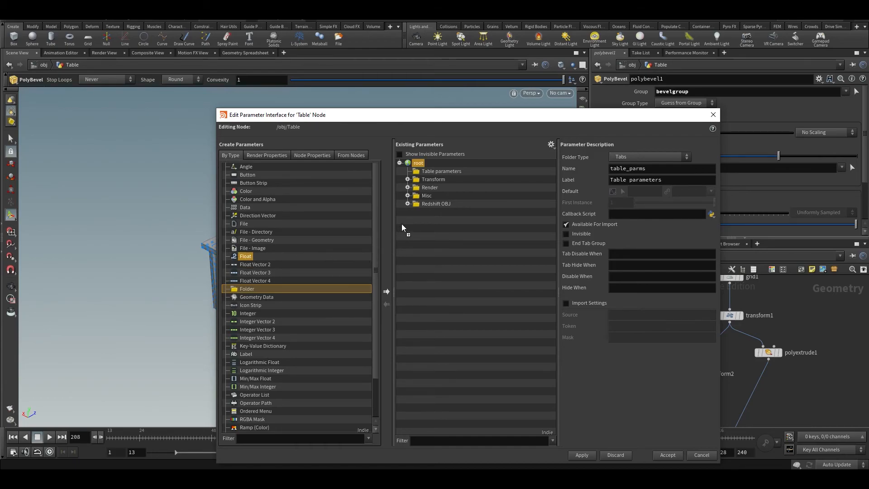
- Add a Float Vector 3 parameter inside the Table parameters folder, apply it and return to the object level
{"action": "left_click", "coordinate": [246, 260]}
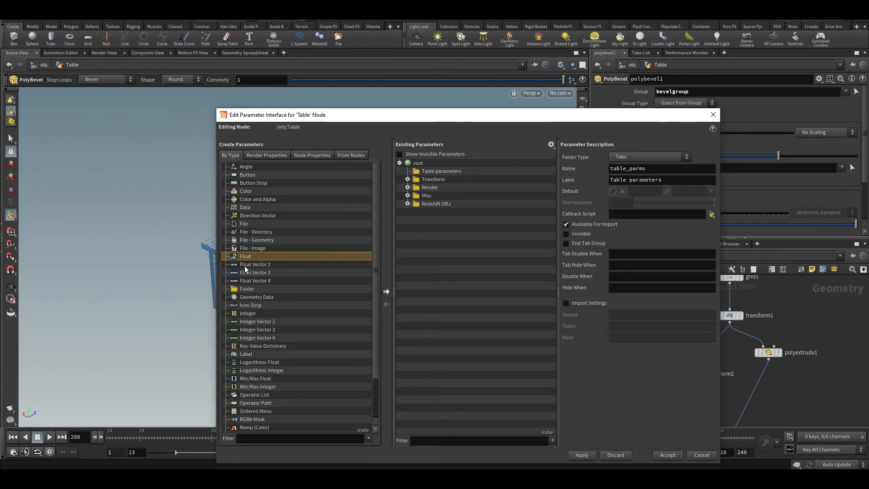
{"action": "left_click_drag", "start_coordinate": [249, 275], "coordinate": [441, 172]}
{"action": "left_click_drag", "start_coordinate": [579, 118], "coordinate": [321, 106]}
{"action": "left_click", "coordinate": [335, 445]}
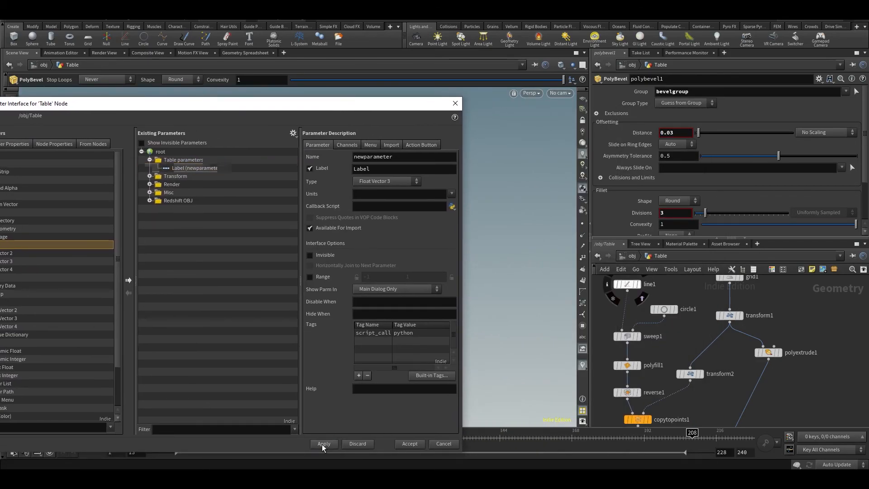
{"action": "key", "text": "u"}
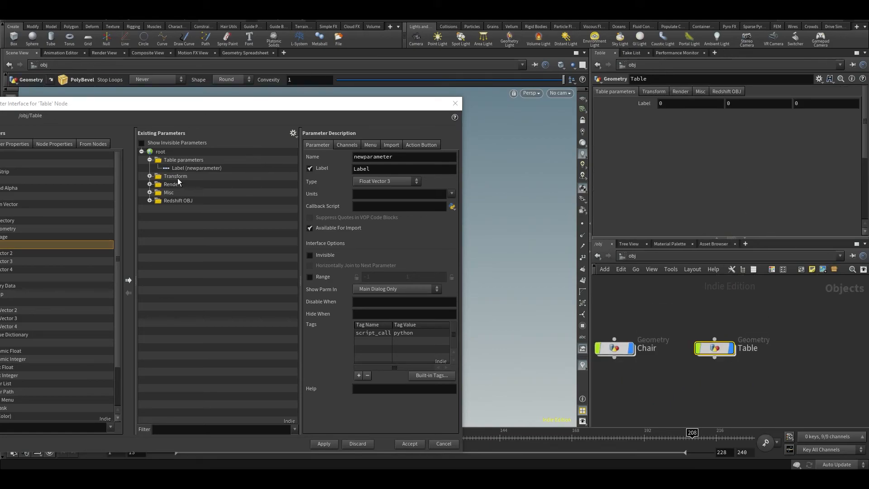
- Name the new vector parameter scale_table, label it "scale table" and apply the change
{"action": "left_click", "coordinate": [167, 168]}
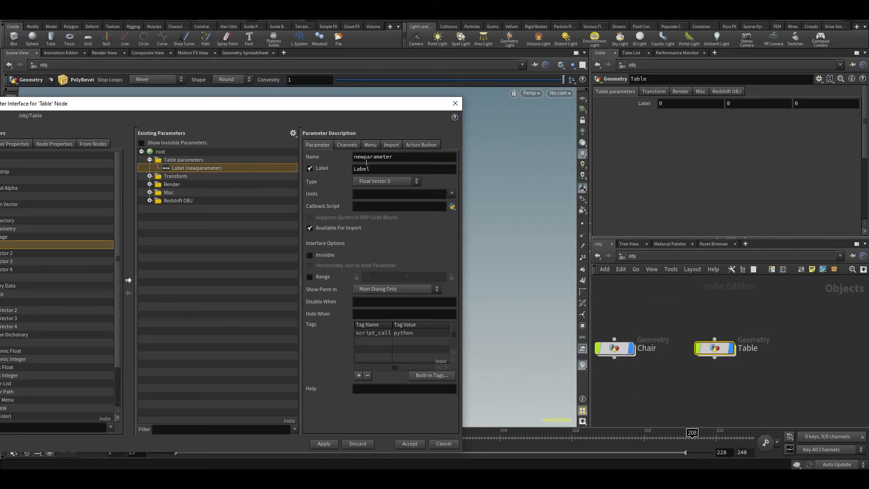
{"action": "double_click", "coordinate": [416, 157]}
{"action": "type", "text": "scale2"}
{"action": "key", "text": "Tab"}
{"action": "type", "text": "sca"}
{"action": "left_click", "coordinate": [415, 156]}
{"action": "key", "text": "BackSpace"}
{"action": "type", "text": "_table"}
{"action": "key", "text": "Return"}
{"action": "left_click", "coordinate": [378, 166]}
{"action": "type", "text": "le table"}
{"action": "key", "text": "Return"}
{"action": "left_click", "coordinate": [325, 445]}
- Close the parameter interface window, widen the parameter and network area, and deselect the Table object
{"action": "middle_click_drag", "start_coordinate": [759, 362], "coordinate": [783, 363]}
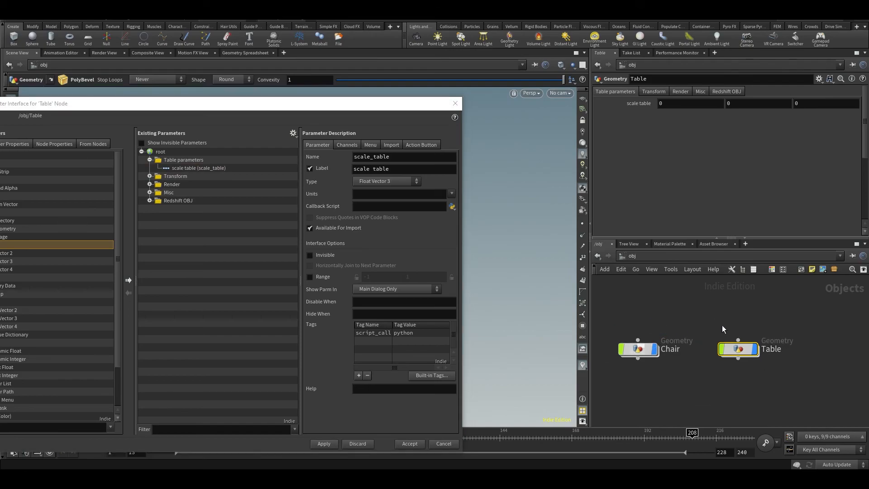
{"action": "left_click_drag", "start_coordinate": [363, 101], "coordinate": [176, 103]}
{"action": "middle_click_drag", "start_coordinate": [672, 321], "coordinate": [686, 324]}
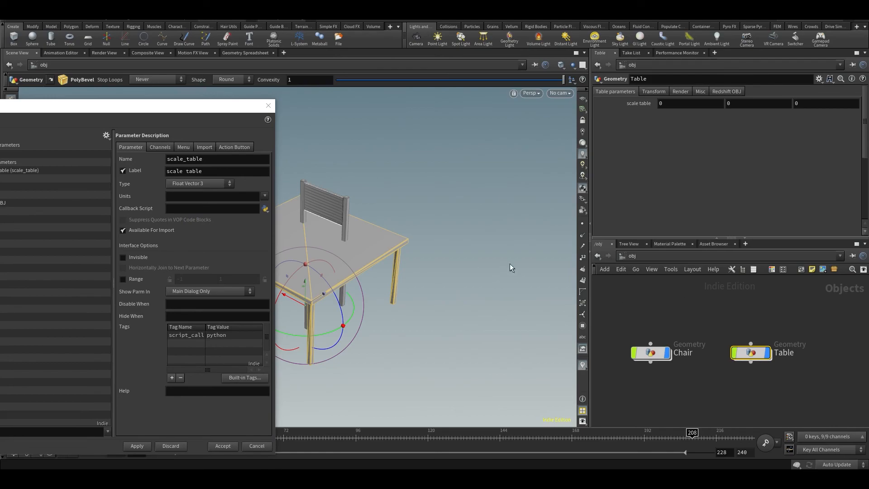
{"action": "left_click", "coordinate": [267, 106]}
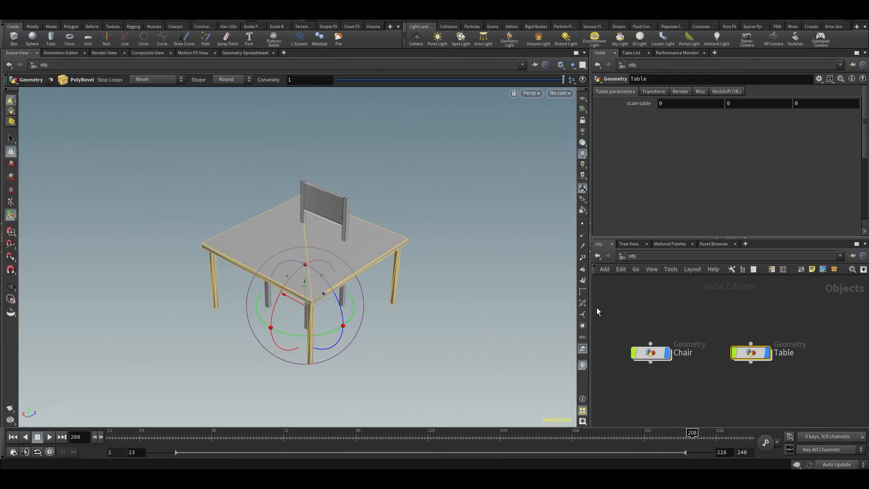
{"action": "left_click_drag", "start_coordinate": [592, 305], "coordinate": [493, 294]}
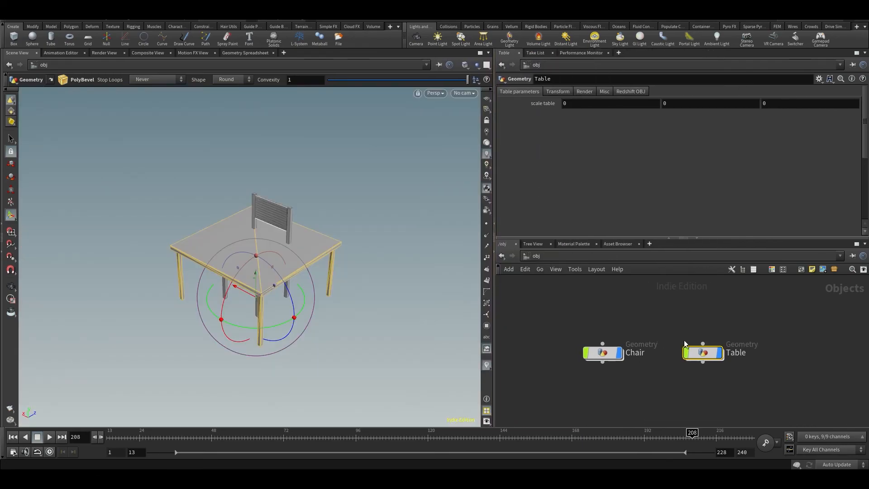
{"action": "left_click", "coordinate": [804, 339]}
{"action": "middle_click_drag", "start_coordinate": [804, 338], "coordinate": [765, 348]}
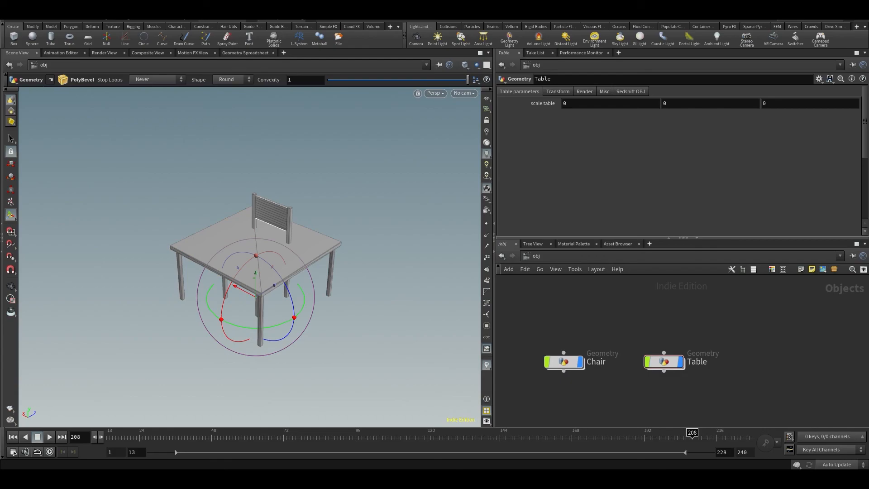
{"action": "middle_click_drag", "start_coordinate": [660, 312], "coordinate": [667, 304]}
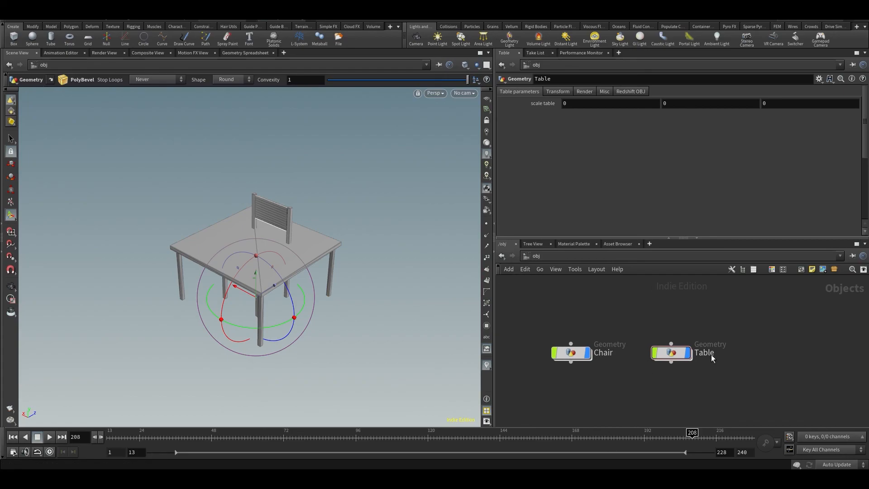